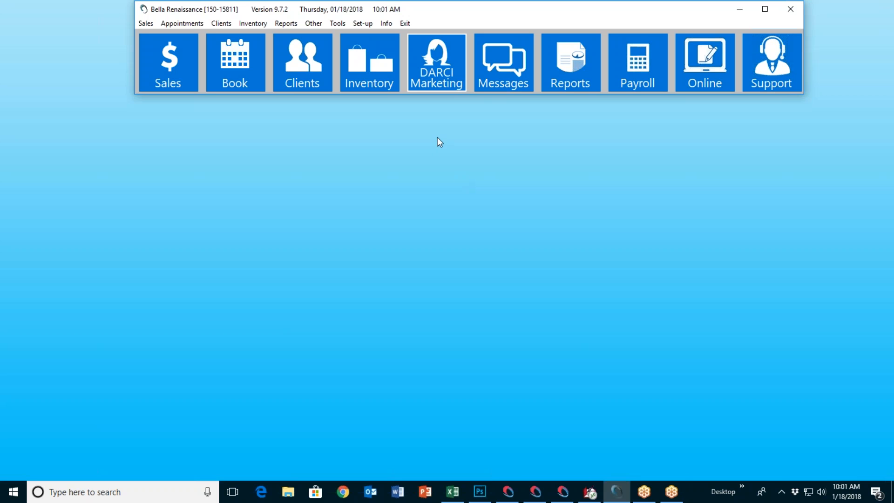
Step: Open the DARCI email confirmation setup and review its example message with the available placeholder codes
{"action": "left_click", "coordinate": [440, 72]}
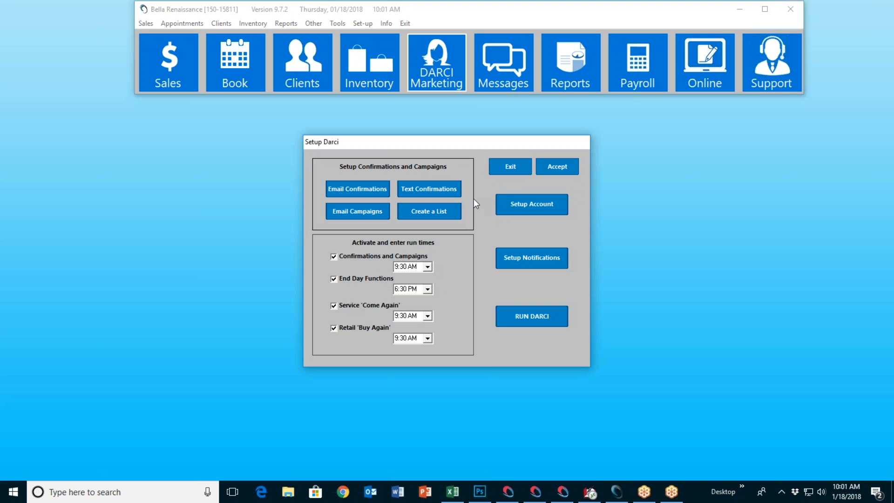
{"action": "left_click", "coordinate": [359, 189]}
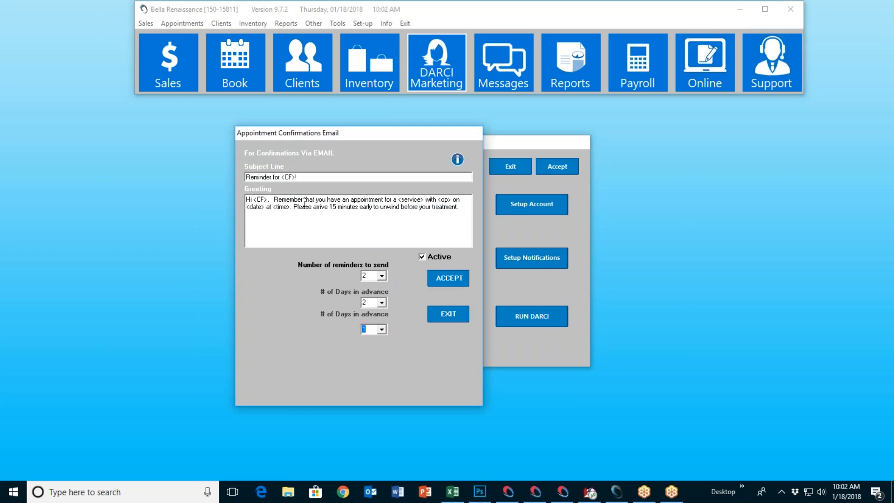
{"action": "left_click", "coordinate": [458, 160]}
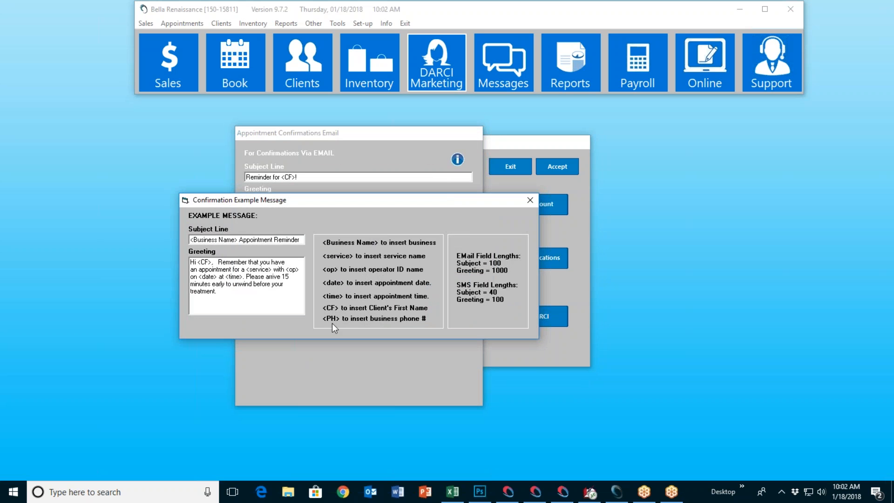
{"action": "left_click", "coordinate": [530, 200]}
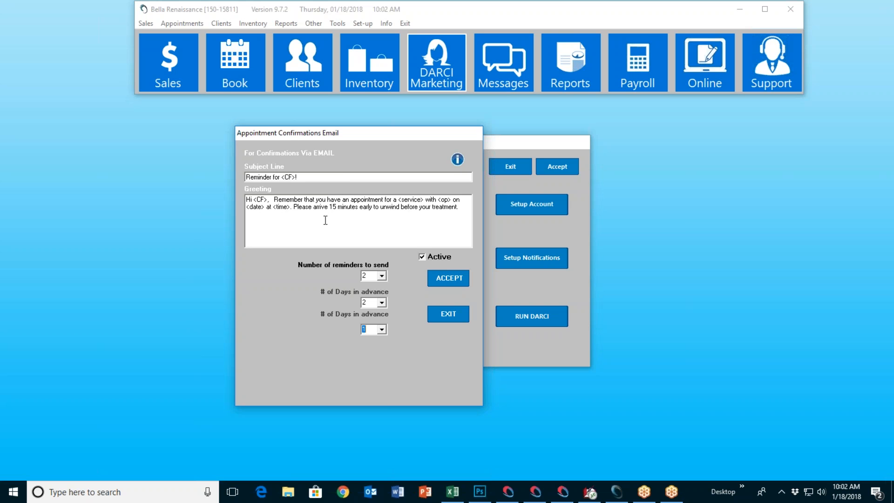
Step: Check the choices for the number of email reminders, keep 2, and leave the email confirmation setup
{"action": "left_click", "coordinate": [382, 275]}
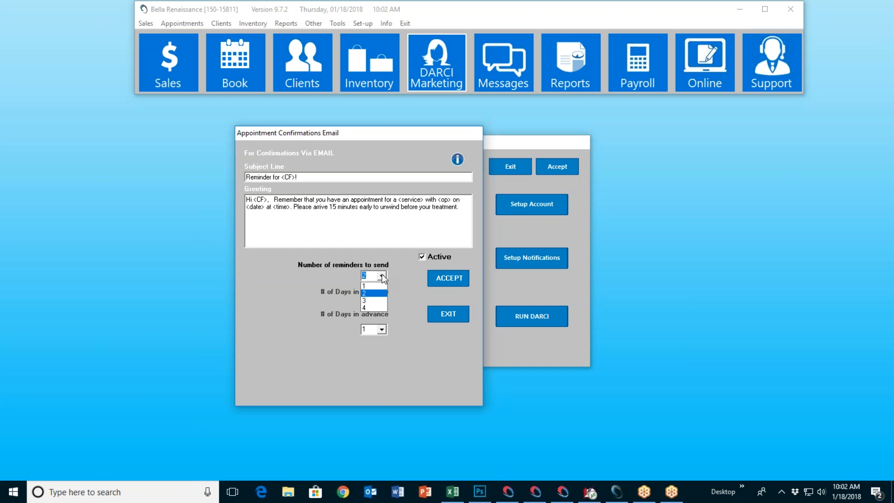
{"action": "left_click", "coordinate": [372, 293]}
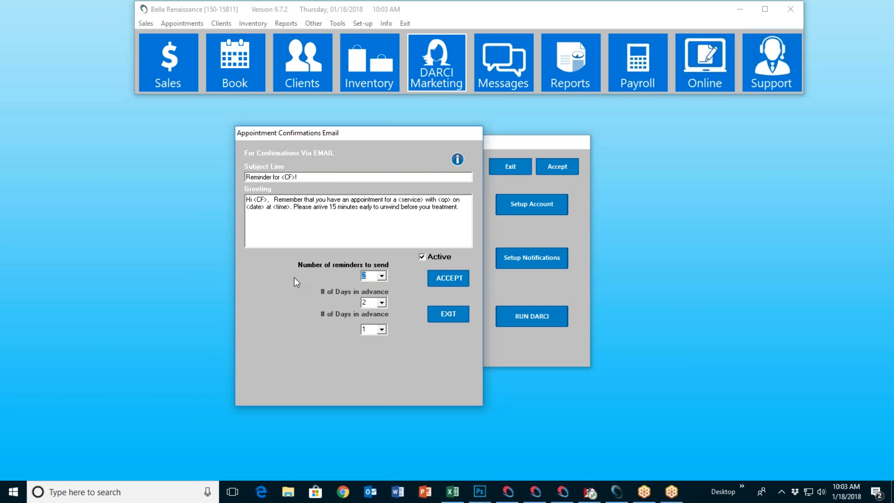
{"action": "left_click", "coordinate": [446, 314]}
Step: Review the text confirmation setup, including the Reply "Y" to confirm wording in the greeting, and leave it without changes
{"action": "left_click", "coordinate": [423, 189]}
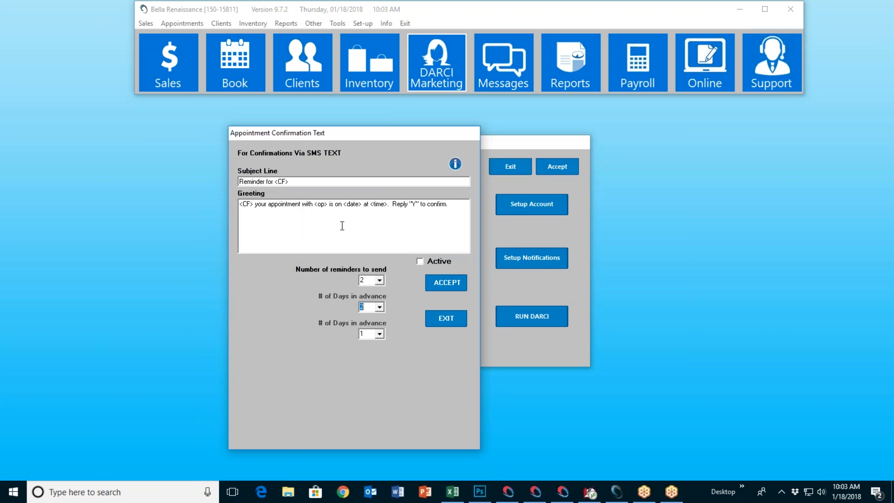
{"action": "left_click_drag", "start_coordinate": [392, 204], "coordinate": [447, 205]}
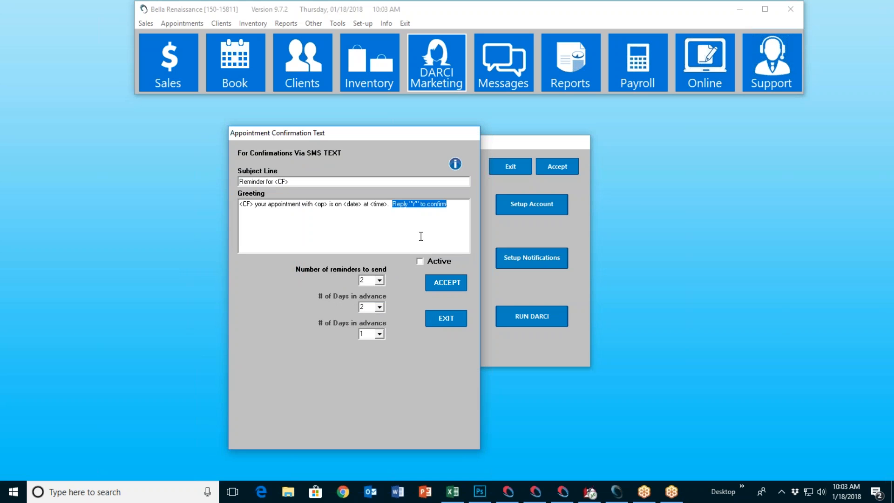
{"action": "left_click", "coordinate": [386, 218]}
{"action": "left_click", "coordinate": [446, 318]}
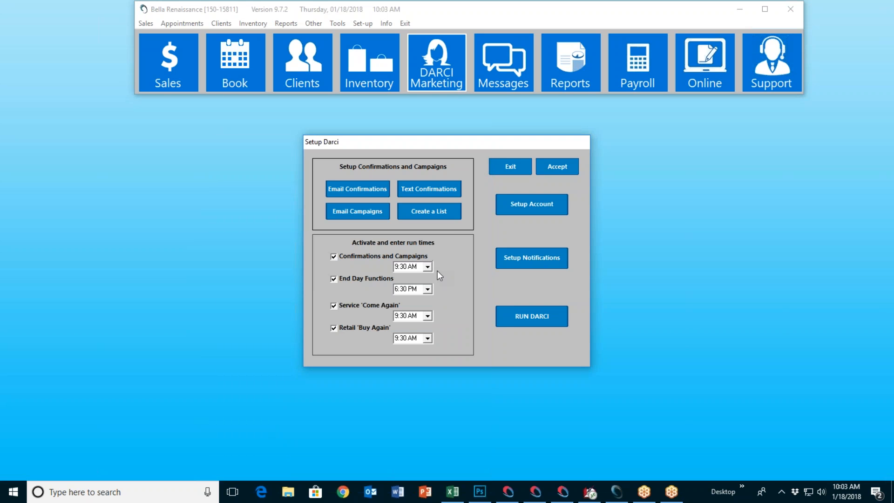
Step: Open the email campaigns setup and load the Birthday template from the available templates
{"action": "left_click", "coordinate": [359, 214]}
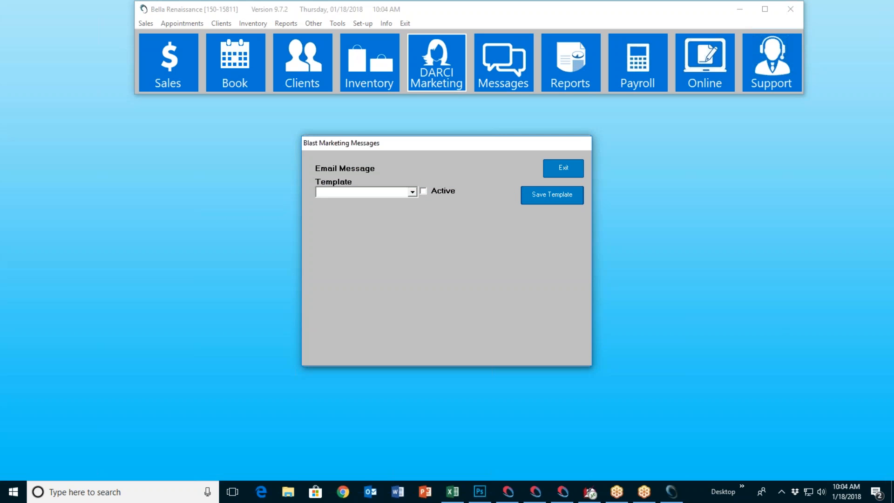
{"action": "left_click", "coordinate": [412, 192]}
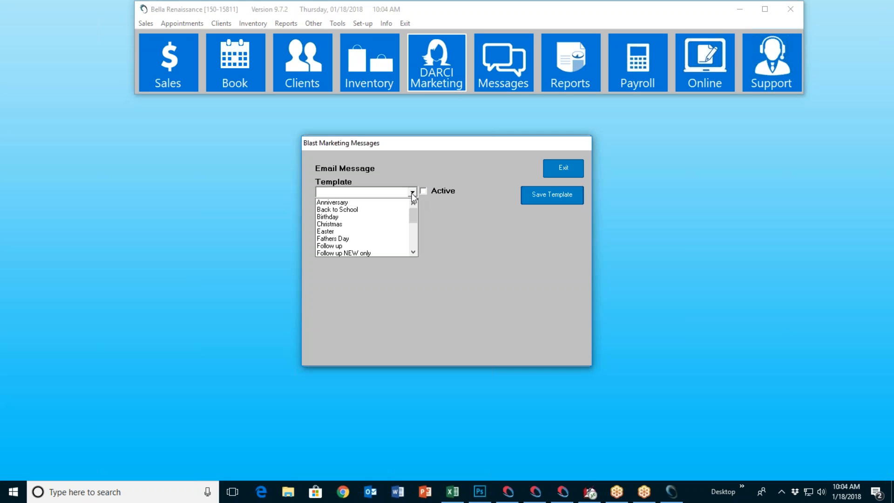
{"action": "mouse_move", "coordinate": [417, 215]}
{"action": "left_mouse_down"}
{"action": "mouse_move", "coordinate": [415, 242]}
{"action": "mouse_move", "coordinate": [421, 209]}
{"action": "left_mouse_up"}
{"action": "left_click_drag", "start_coordinate": [416, 216], "coordinate": [415, 228]}
{"action": "left_click_drag", "start_coordinate": [415, 234], "coordinate": [439, 219]}
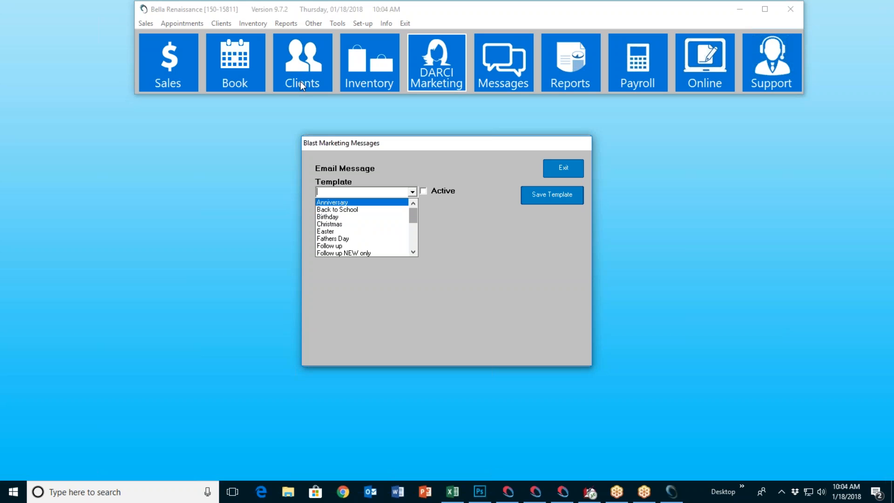
{"action": "left_click", "coordinate": [348, 216]}
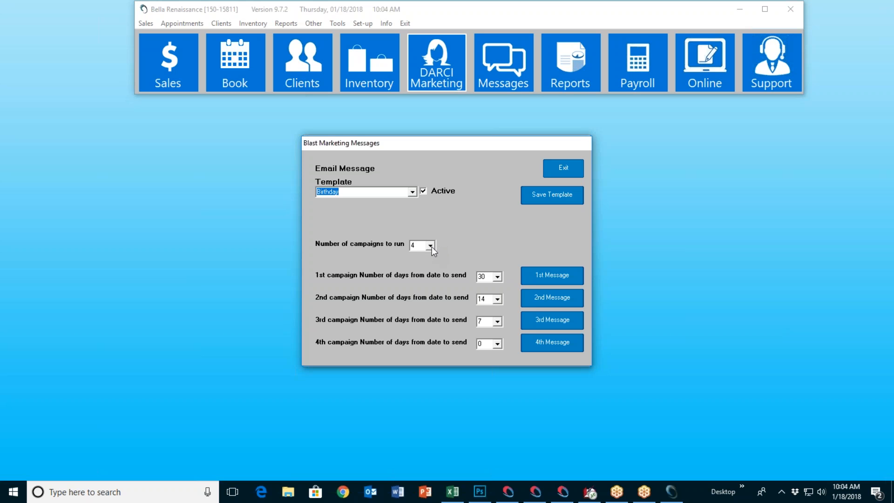
Step: Set the Birthday template to run 4 campaigns, sending the 1st at 30 days and the 2nd at 14 days from the date
{"action": "left_click", "coordinate": [431, 246]}
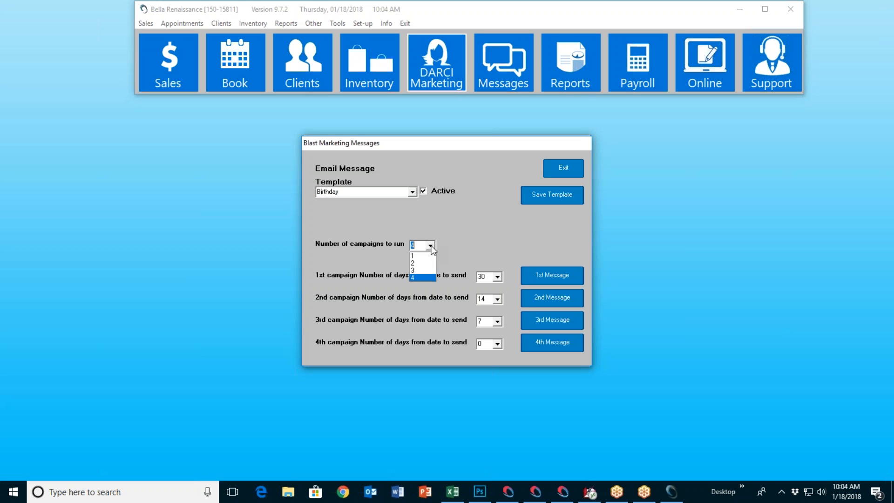
{"action": "left_click", "coordinate": [421, 278]}
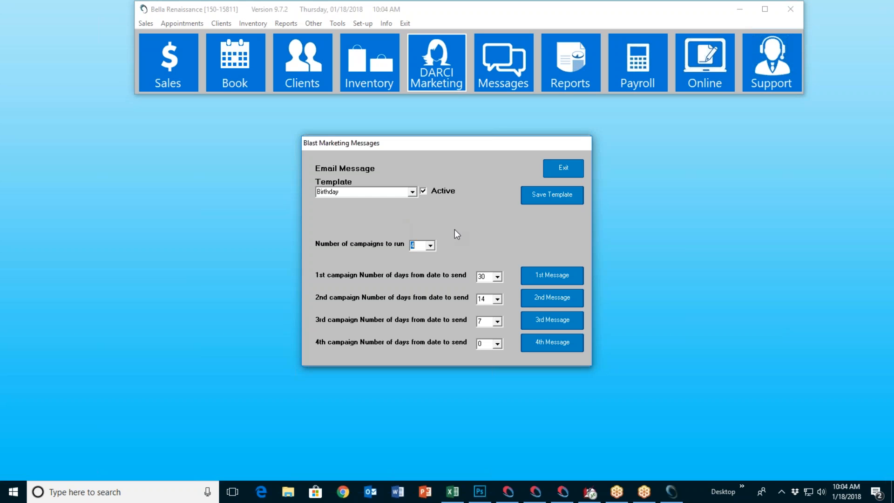
{"action": "left_click", "coordinate": [497, 277]}
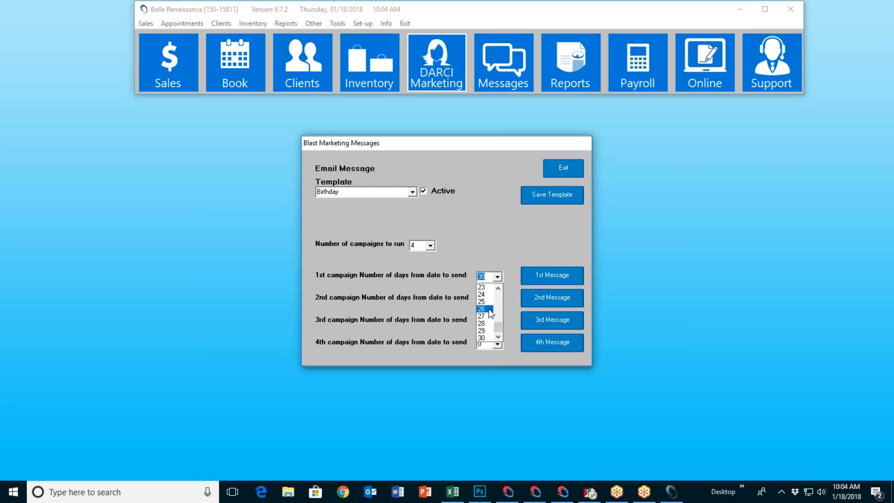
{"action": "left_click", "coordinate": [487, 338]}
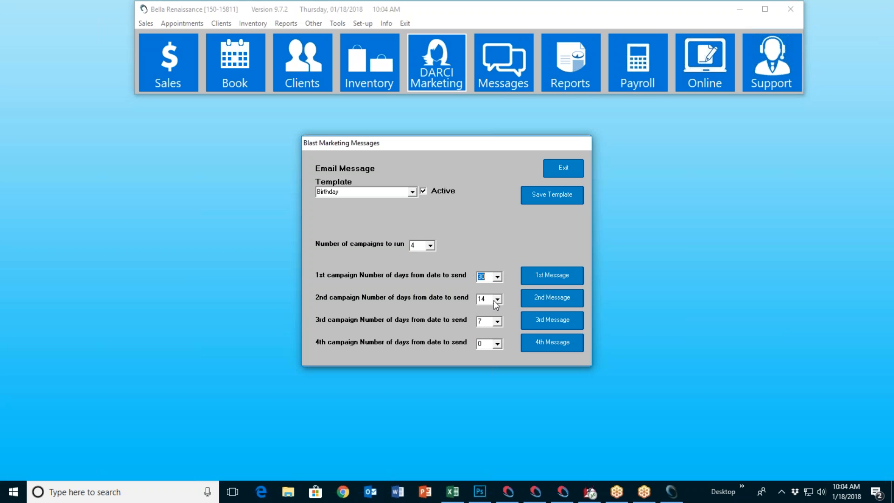
{"action": "left_click", "coordinate": [497, 299]}
{"action": "left_click", "coordinate": [489, 309]}
Step: Open the 1st Birthday message and examine the text colour and link insertion options for its body
{"action": "left_click", "coordinate": [546, 280]}
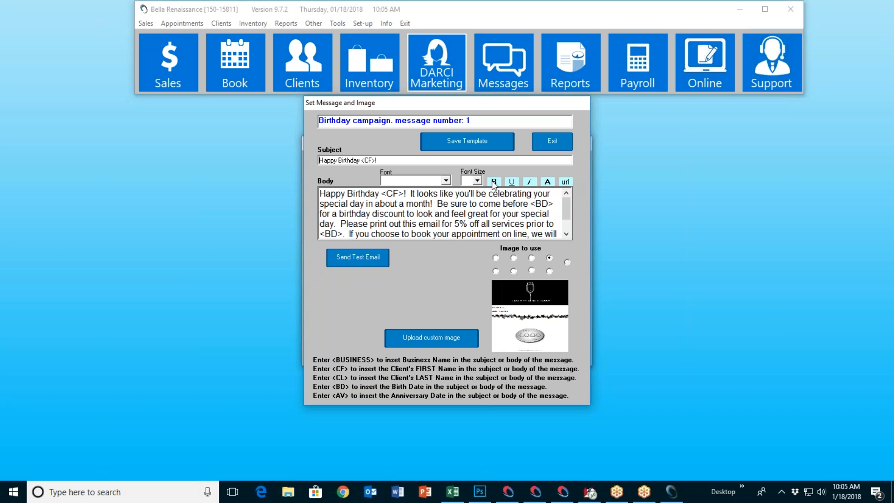
{"action": "left_click", "coordinate": [546, 181]}
{"action": "left_click", "coordinate": [366, 263]}
{"action": "left_click", "coordinate": [565, 182]}
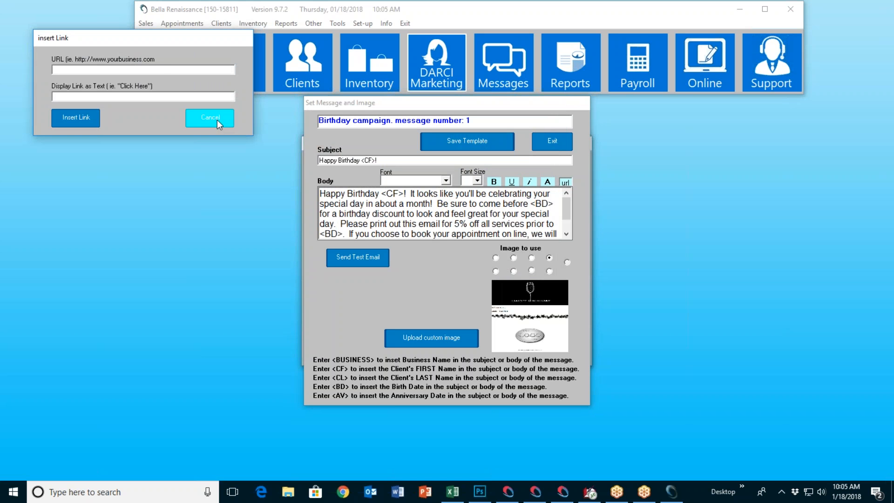
{"action": "left_click", "coordinate": [217, 119]}
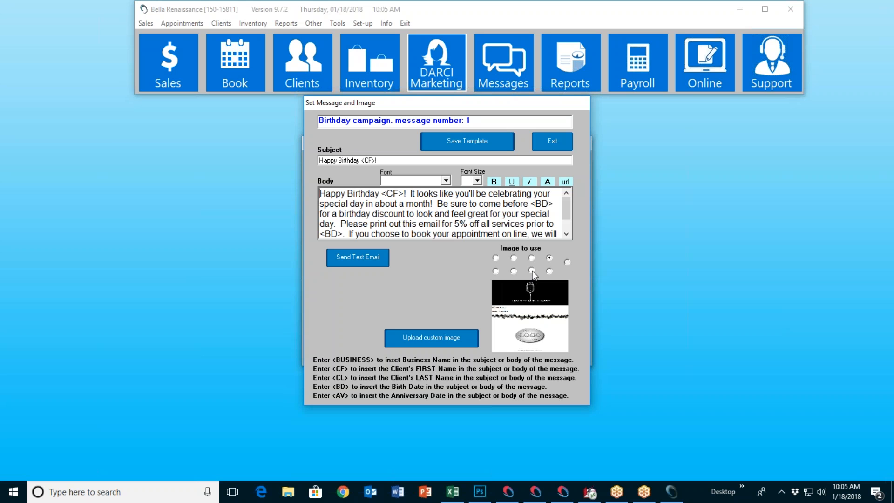
Step: Preview the champagne glass, wooden-letter and candle cake birthday images, and check the custom image upload option
{"action": "left_click", "coordinate": [531, 310]}
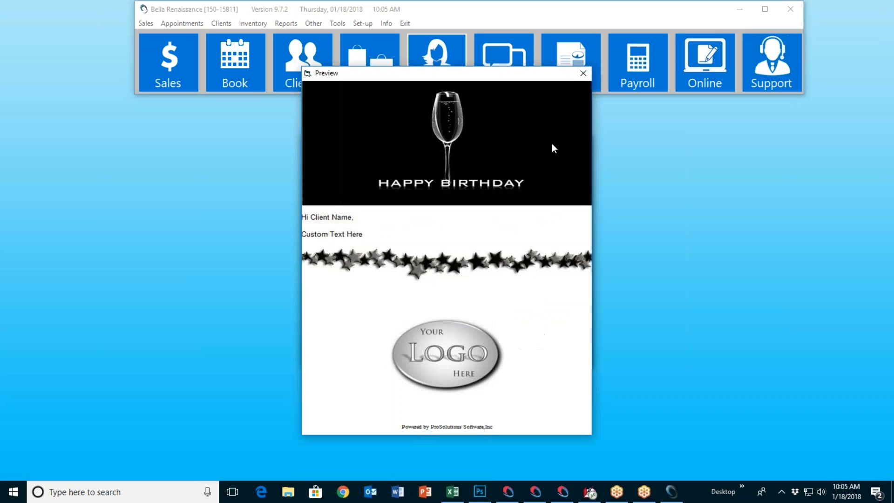
{"action": "left_click", "coordinate": [583, 74]}
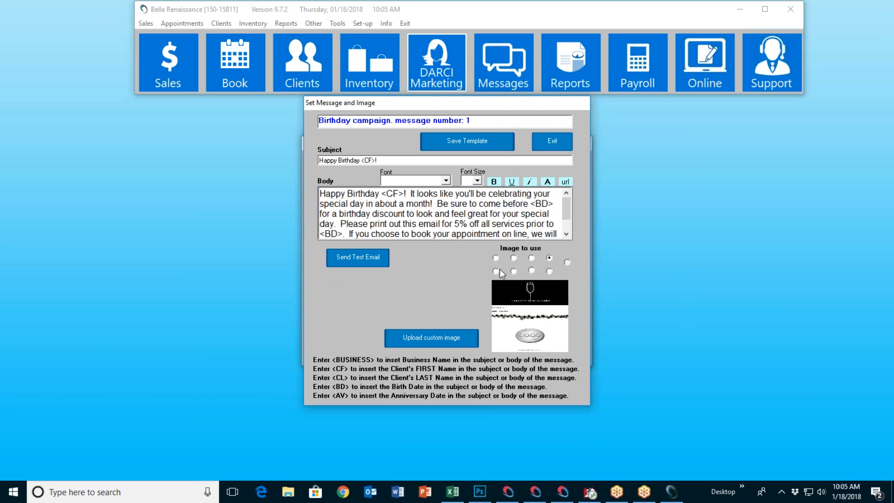
{"action": "left_click", "coordinate": [532, 271]}
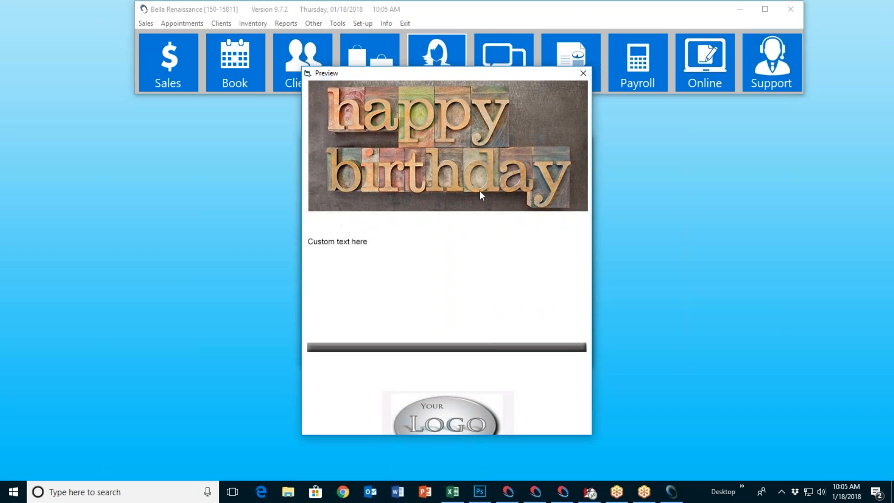
{"action": "left_click", "coordinate": [583, 74]}
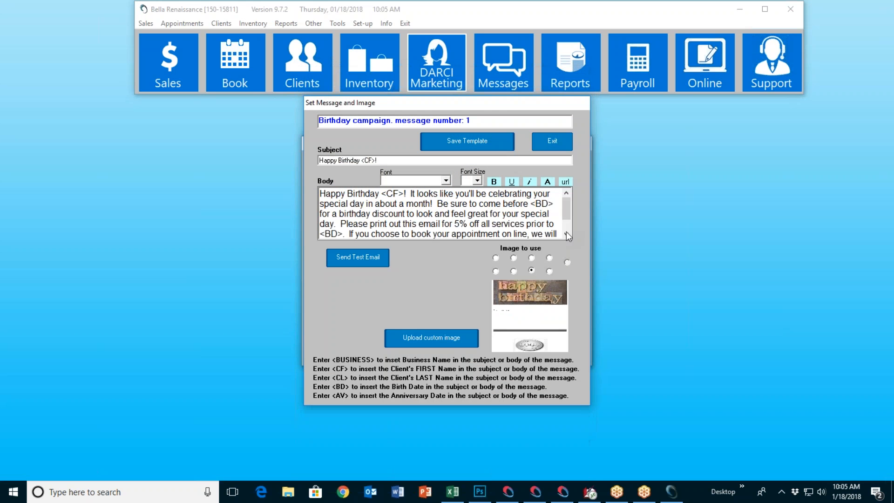
{"action": "left_click", "coordinate": [550, 272]}
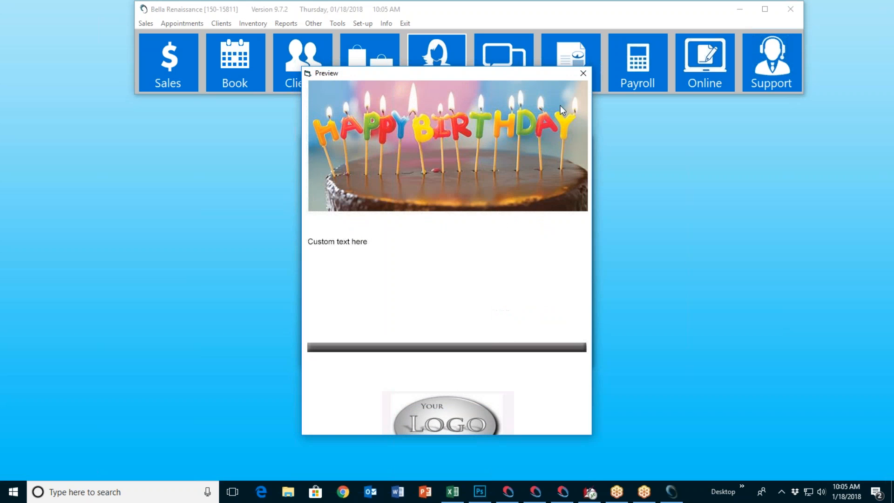
{"action": "left_click", "coordinate": [582, 73]}
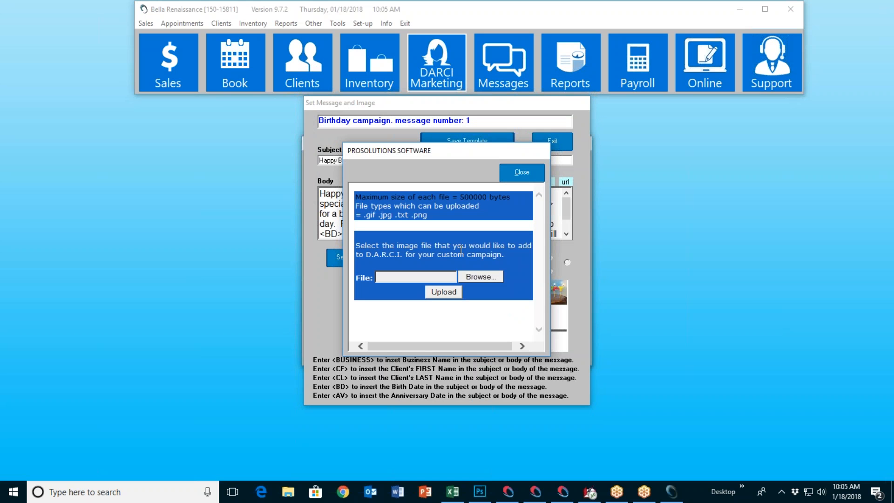
{"action": "left_click", "coordinate": [518, 172]}
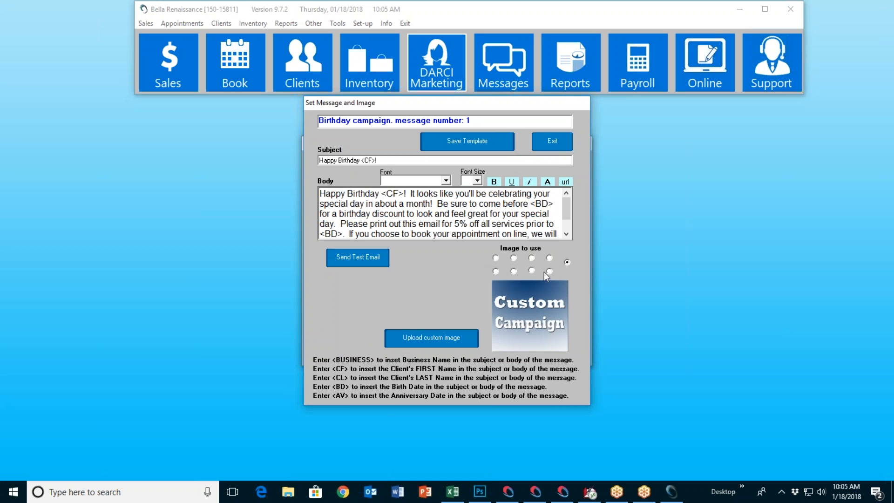
Step: Use the wooden-letter happy birthday image for the 1st Birthday message, preview it and save the message template
{"action": "left_click", "coordinate": [531, 271]}
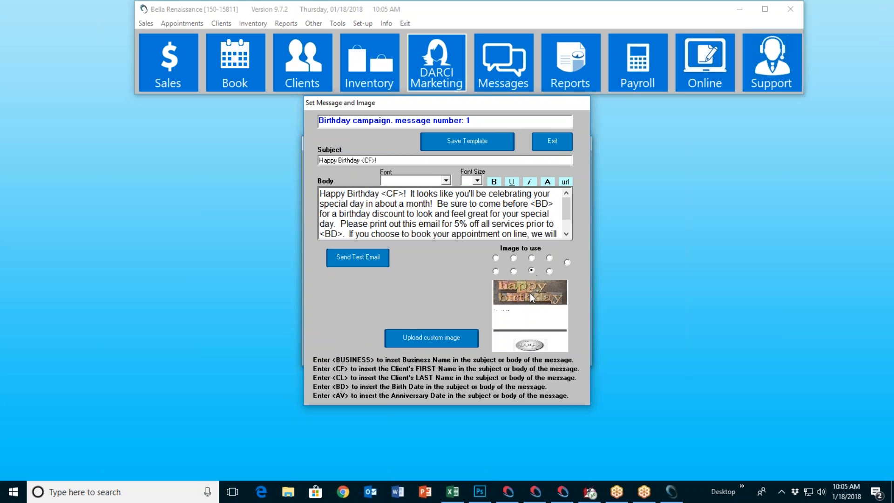
{"action": "left_click", "coordinate": [530, 293]}
{"action": "left_click", "coordinate": [583, 74]}
{"action": "left_click", "coordinate": [458, 144]}
{"action": "left_click", "coordinate": [447, 277]}
{"action": "left_click", "coordinate": [559, 143]}
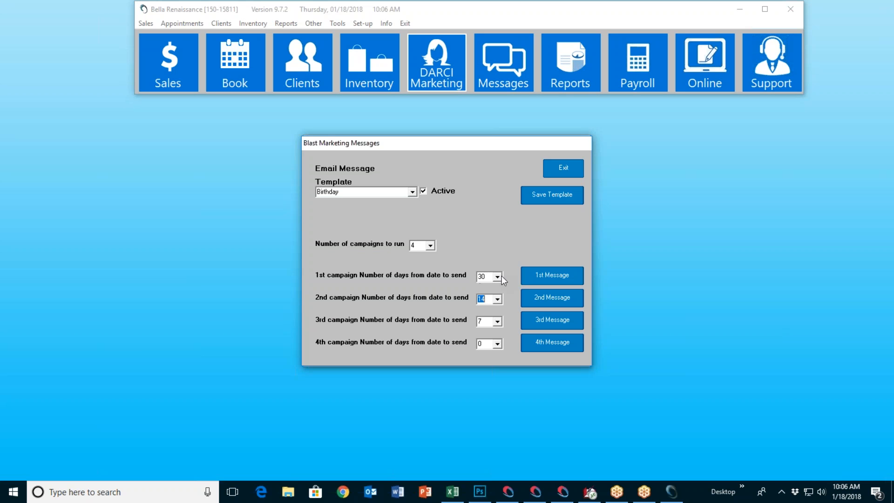
Step: Review the text and images of the 1st and 2nd Birthday campaign messages
{"action": "left_click", "coordinate": [539, 275]}
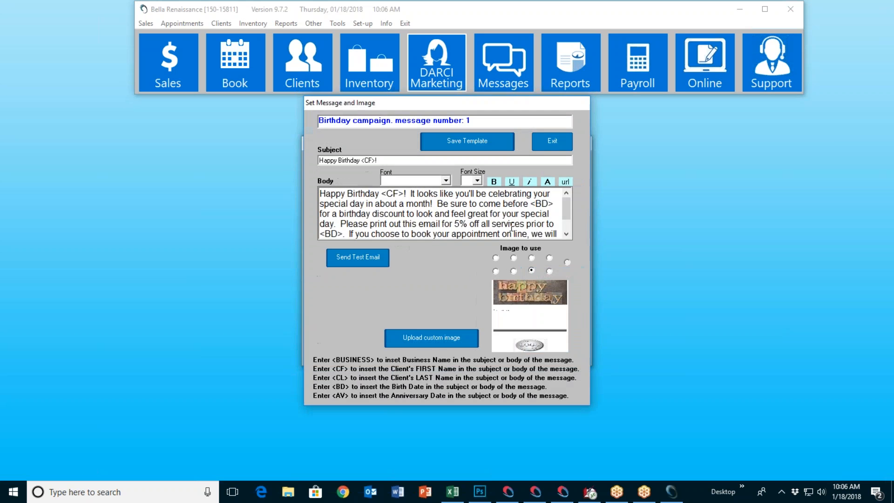
{"action": "left_click", "coordinate": [549, 147]}
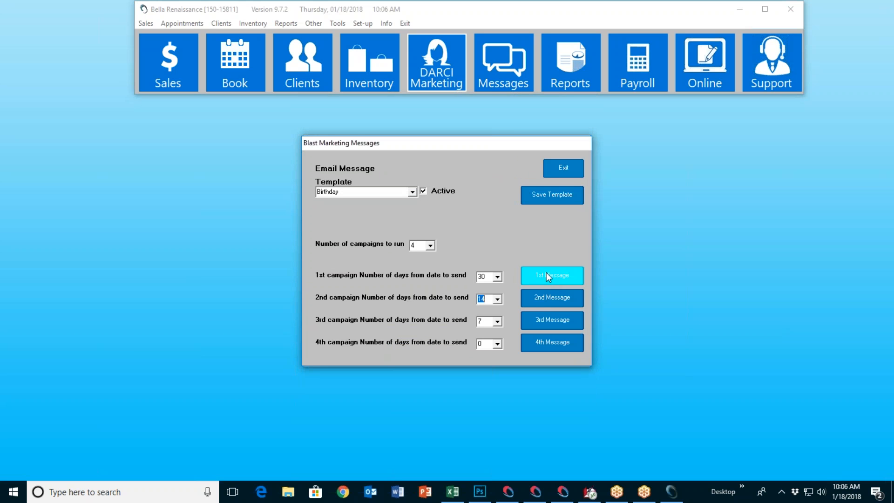
{"action": "left_click", "coordinate": [548, 301]}
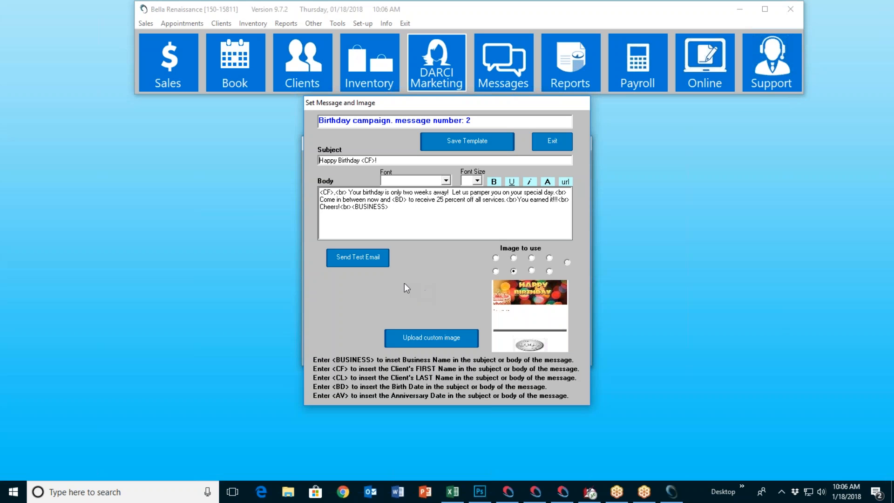
{"action": "left_click", "coordinate": [558, 147]}
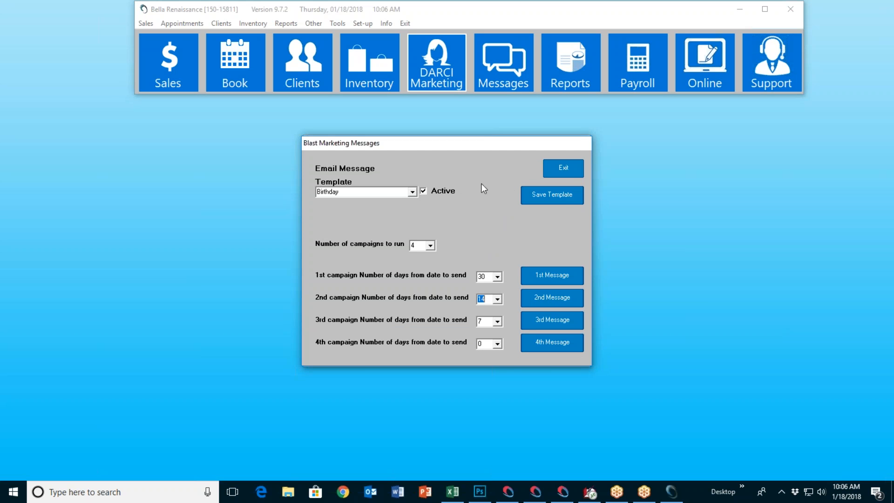
Step: Look through the list of email campaign templates and keep Birthday selected
{"action": "left_click", "coordinate": [413, 193]}
{"action": "mouse_move", "coordinate": [414, 219]}
{"action": "left_mouse_down"}
{"action": "mouse_move", "coordinate": [415, 230]}
{"action": "mouse_move", "coordinate": [418, 211]}
{"action": "left_mouse_up"}
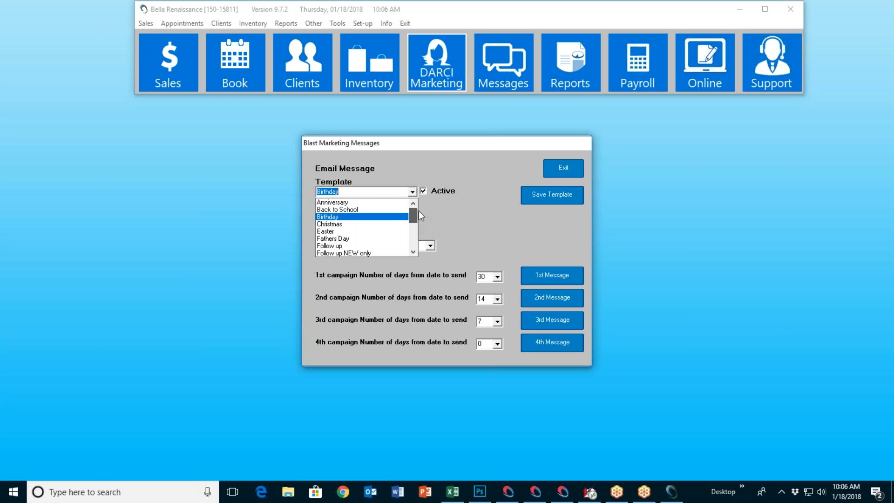
{"action": "left_click", "coordinate": [467, 223]}
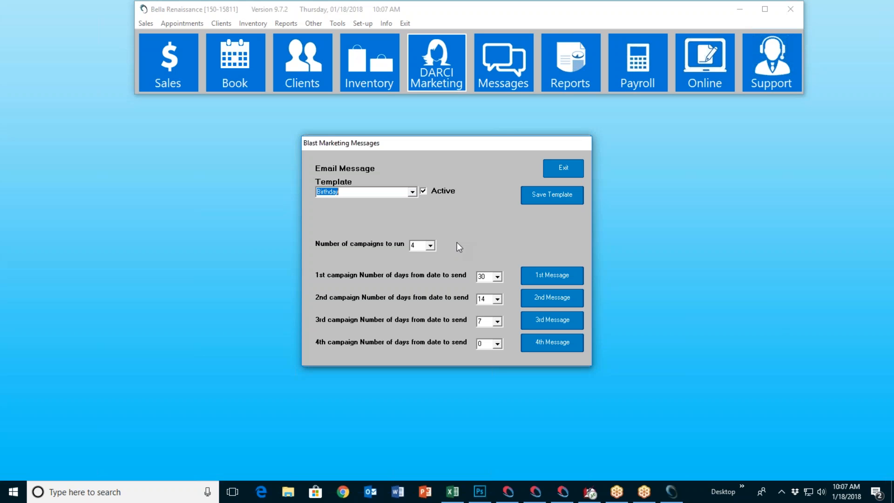
Step: Try the Birthday campaign with 1 and 2 campaigns to run, and set the number back to 4
{"action": "left_click", "coordinate": [427, 247]}
{"action": "left_click", "coordinate": [419, 255]}
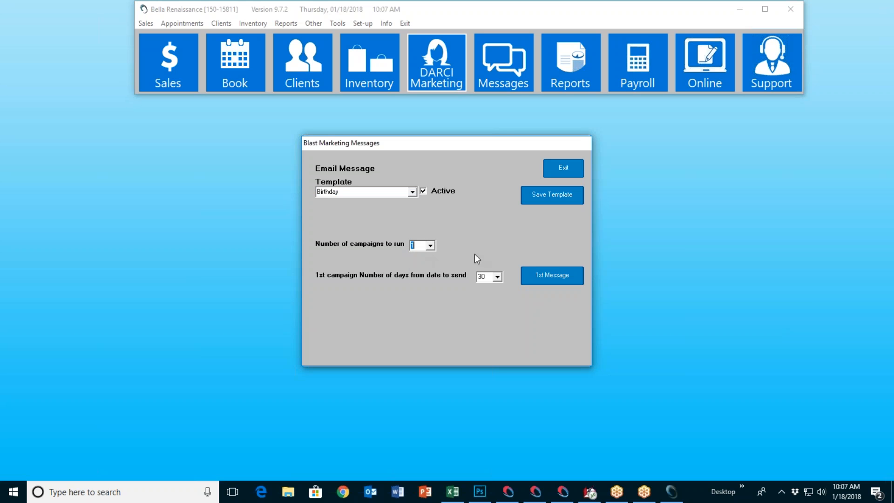
{"action": "left_click", "coordinate": [430, 245]}
{"action": "left_click", "coordinate": [421, 264]}
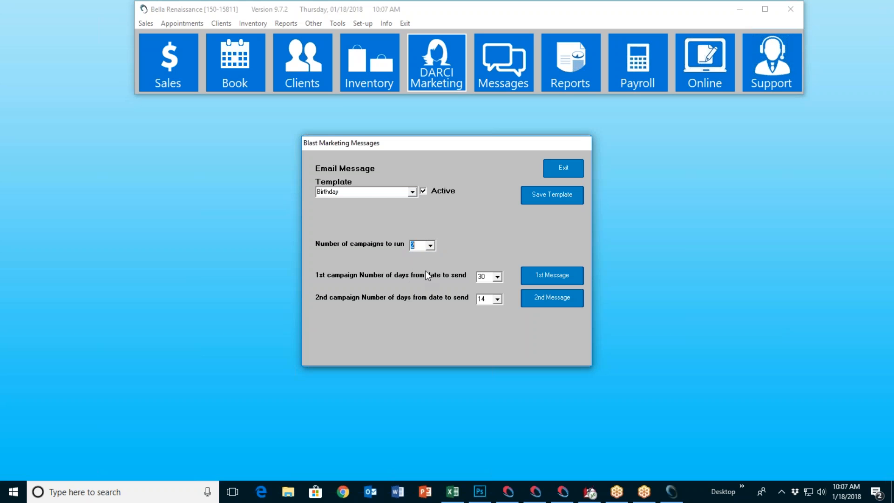
{"action": "left_click", "coordinate": [419, 282]}
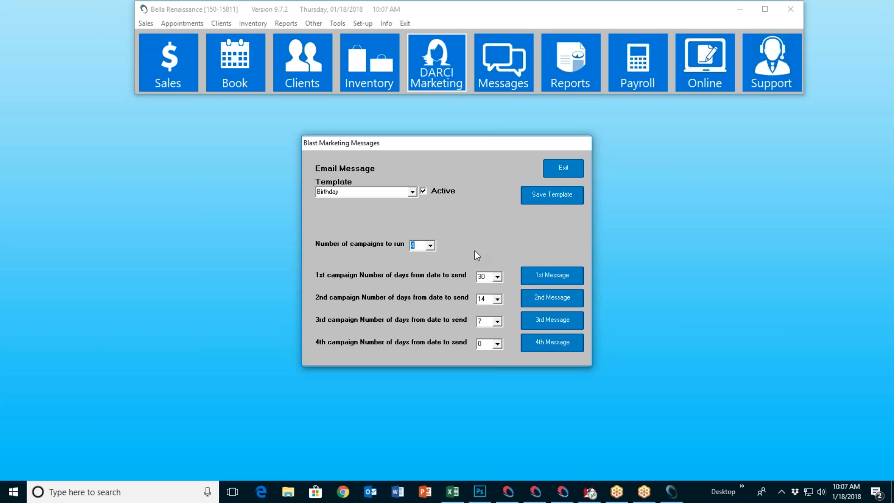
Step: Open the 1st message of the Valentines Day template and preview its red heart-shaped tree image without saving
{"action": "left_click", "coordinate": [413, 192]}
{"action": "left_click_drag", "start_coordinate": [416, 210], "coordinate": [413, 241]}
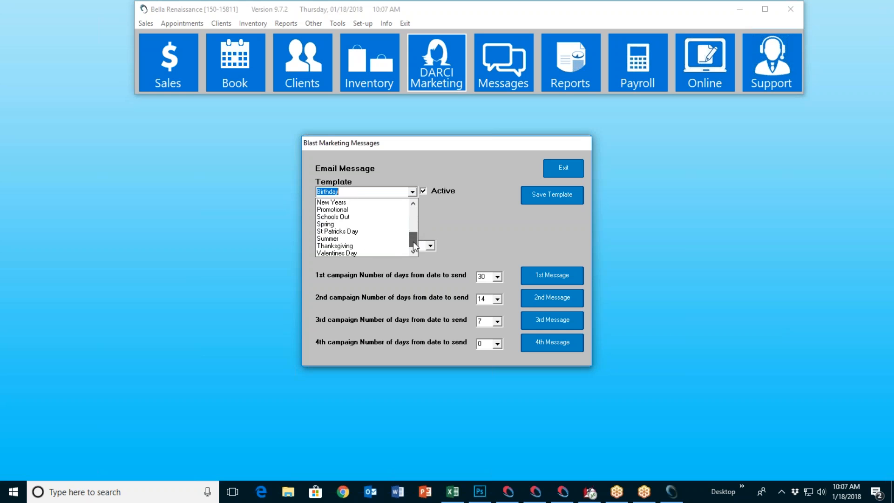
{"action": "left_click", "coordinate": [335, 254]}
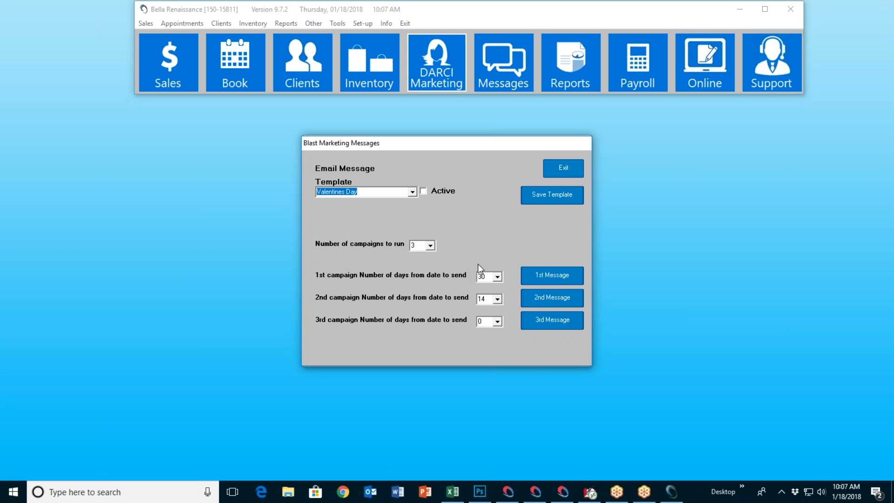
{"action": "left_click", "coordinate": [549, 274]}
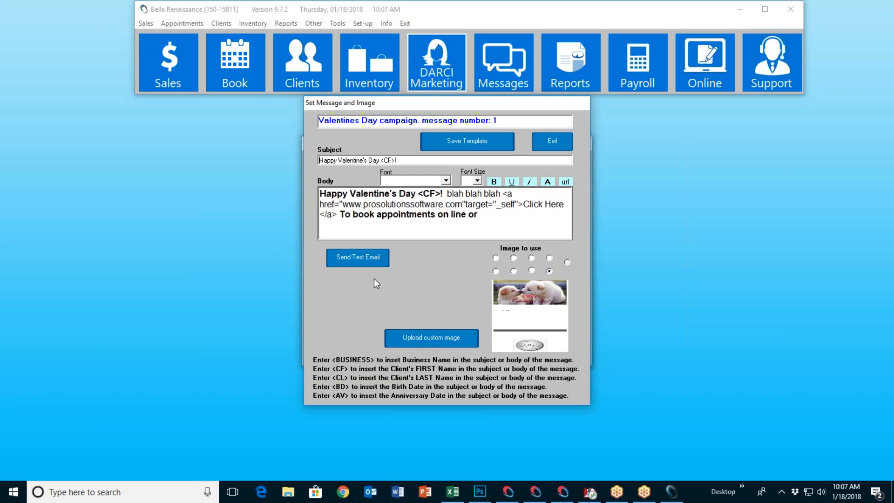
{"action": "left_click", "coordinate": [513, 272]}
{"action": "left_click", "coordinate": [534, 311]}
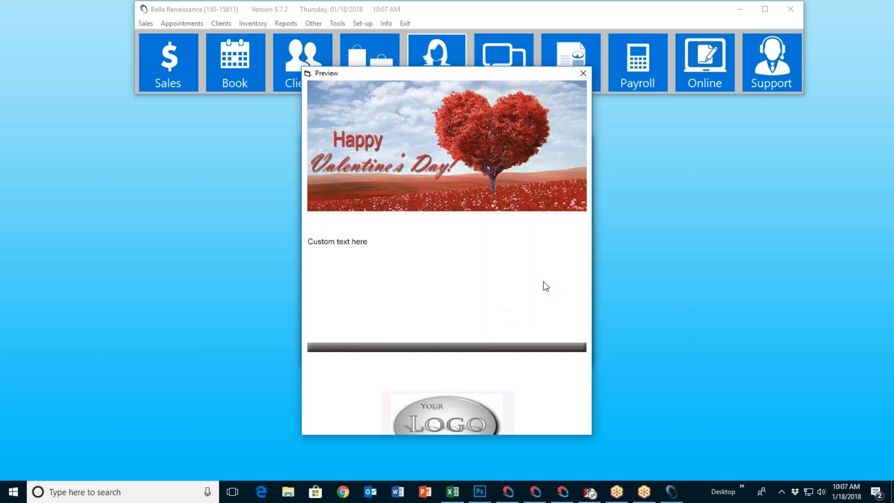
{"action": "left_click", "coordinate": [583, 74]}
{"action": "left_click", "coordinate": [560, 145]}
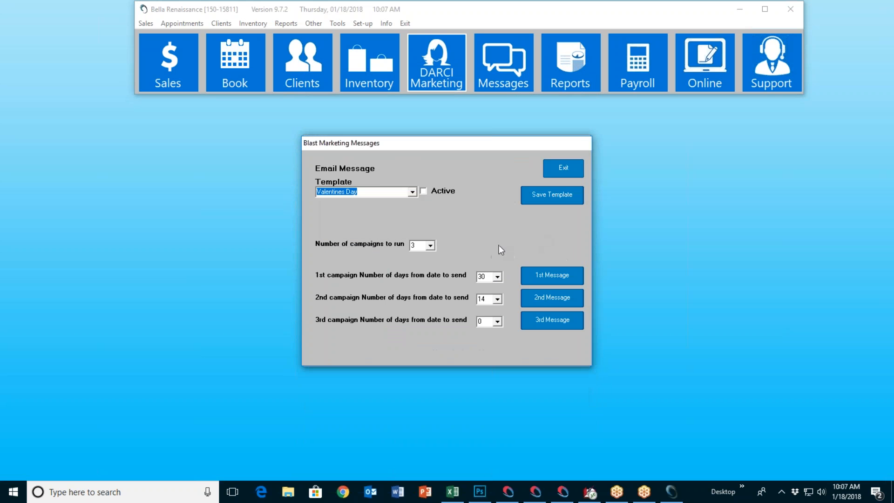
Step: Review the Follow up template's 1st message and check the fields for inserting a link, leaving the message unchanged
{"action": "left_click", "coordinate": [413, 191]}
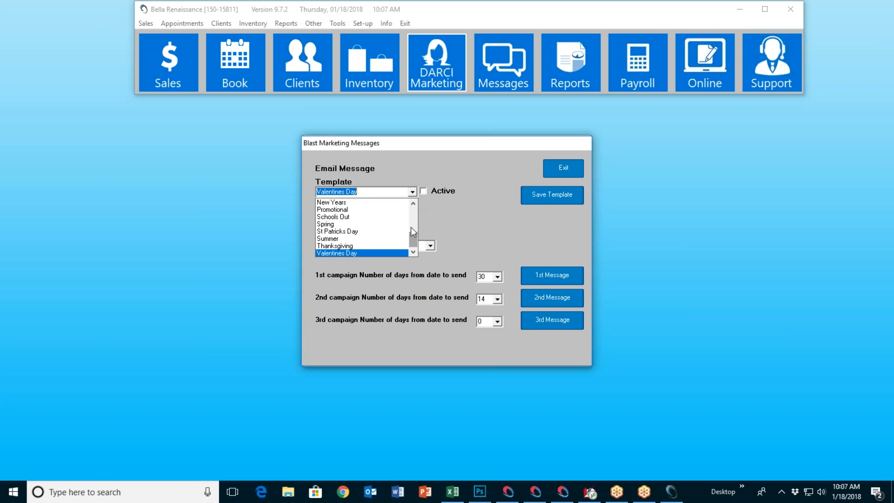
{"action": "mouse_move", "coordinate": [416, 239]}
{"action": "left_mouse_down"}
{"action": "mouse_move", "coordinate": [415, 215]}
{"action": "mouse_move", "coordinate": [416, 246]}
{"action": "mouse_move", "coordinate": [415, 228]}
{"action": "left_mouse_up"}
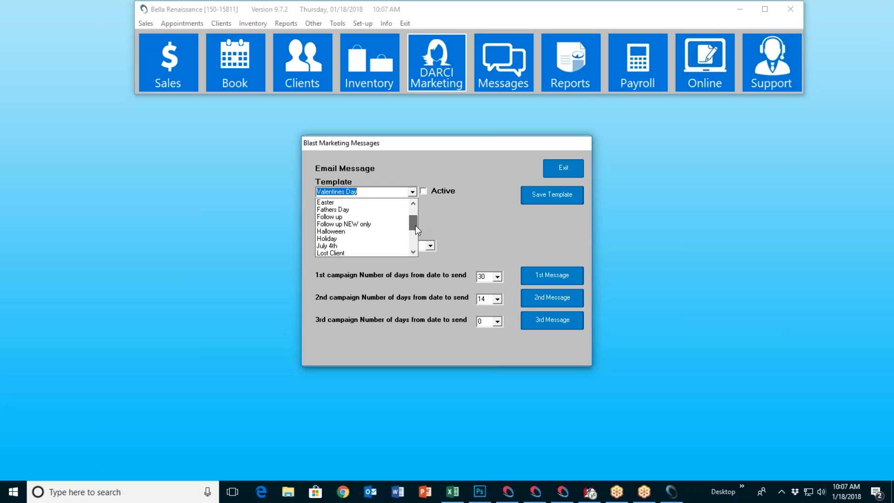
{"action": "left_click", "coordinate": [361, 217]}
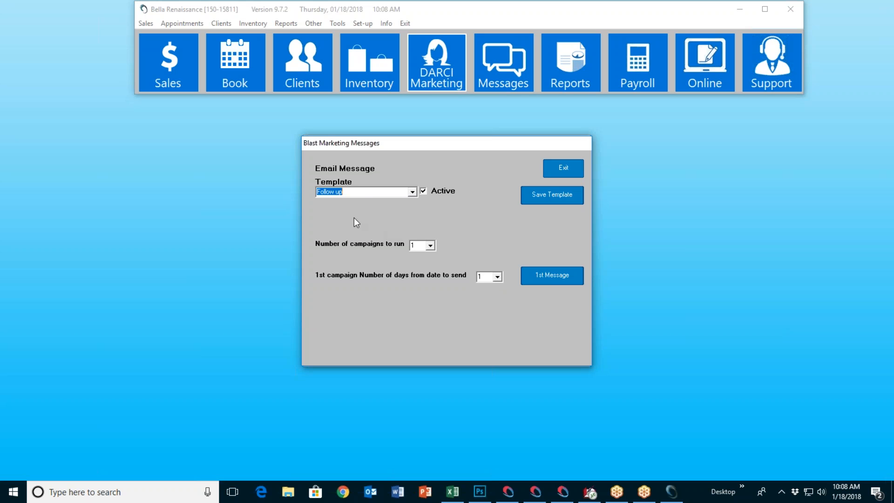
{"action": "left_click", "coordinate": [552, 277]}
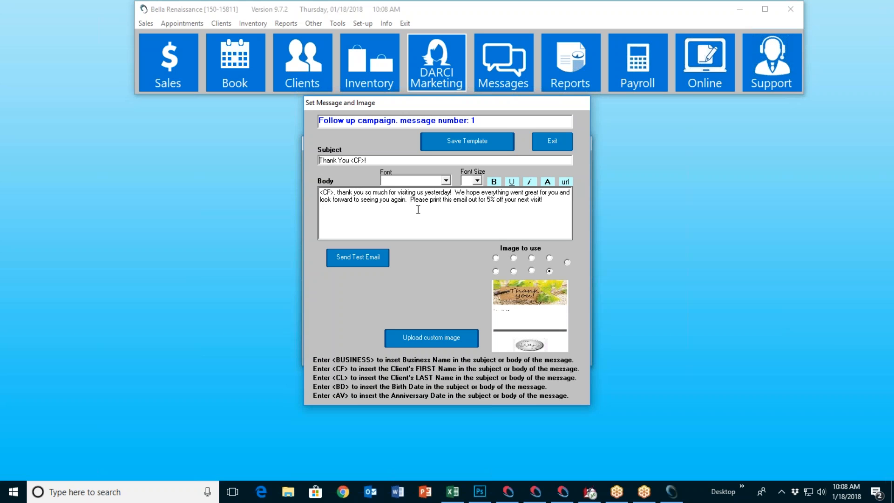
{"action": "left_click", "coordinate": [564, 183]}
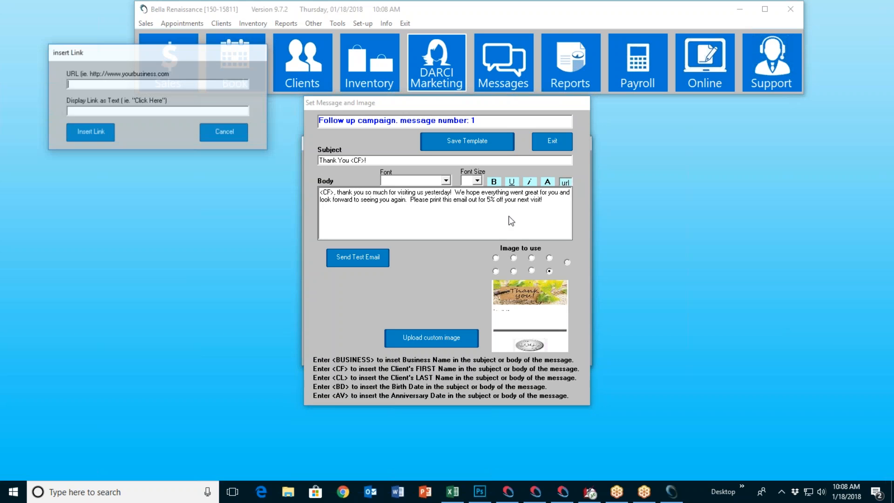
{"action": "left_click", "coordinate": [240, 135]}
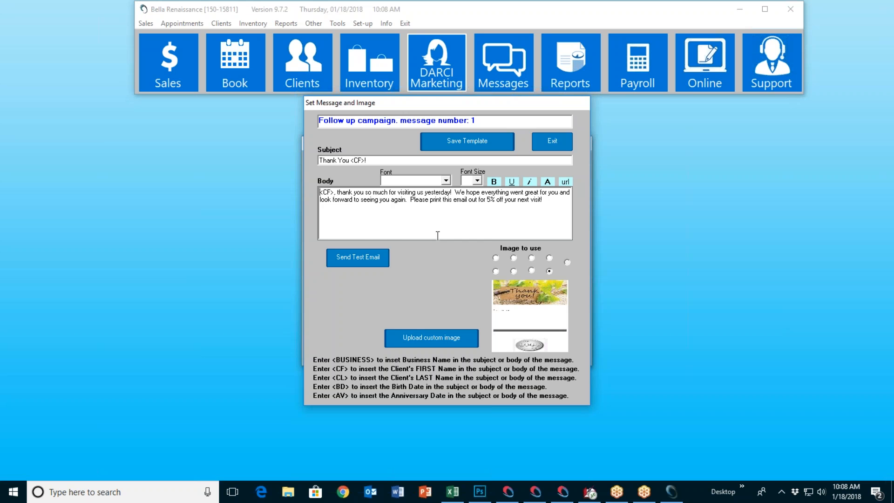
{"action": "left_click", "coordinate": [552, 142]}
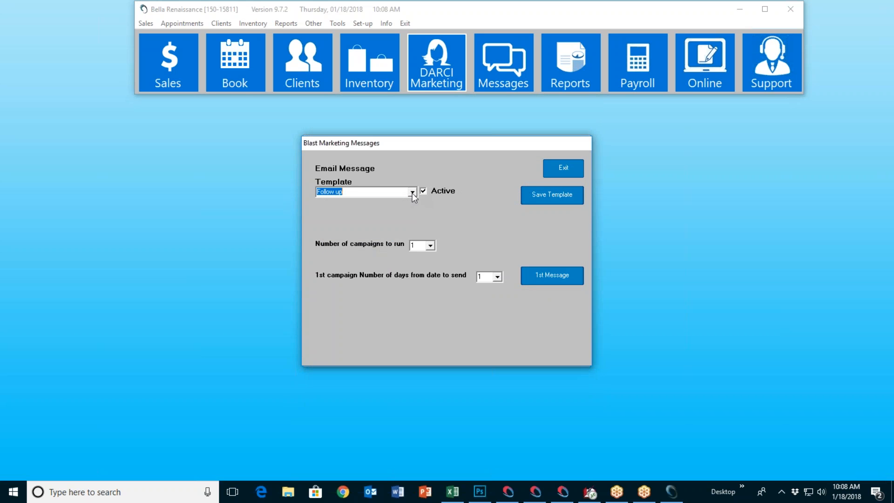
Step: Select the Lost Client template and look through the available day counts for its 1st campaign
{"action": "left_click", "coordinate": [412, 192]}
{"action": "left_click", "coordinate": [361, 239]}
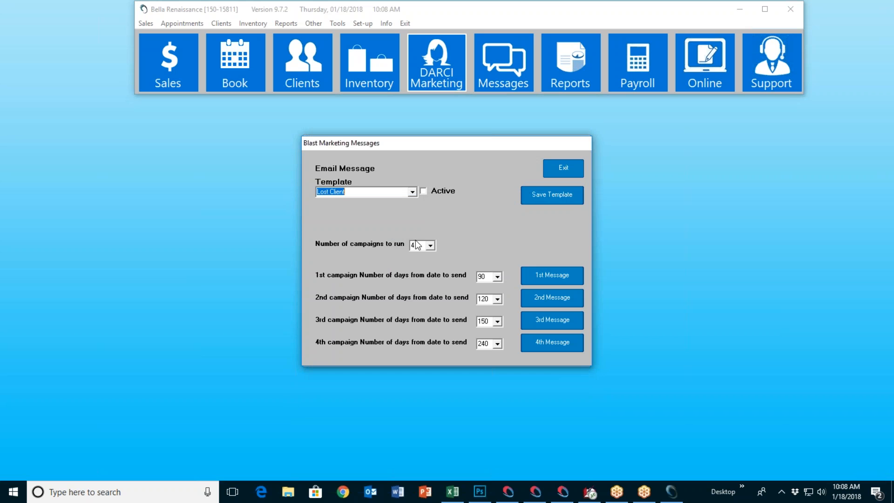
{"action": "left_click", "coordinate": [497, 277]}
{"action": "left_click_drag", "start_coordinate": [496, 302], "coordinate": [489, 226]}
{"action": "left_click", "coordinate": [489, 226]}
Step: Review the 1st Lost Client message, preview its Hurry Back image, and close the email campaign setup
{"action": "left_click", "coordinate": [545, 275]}
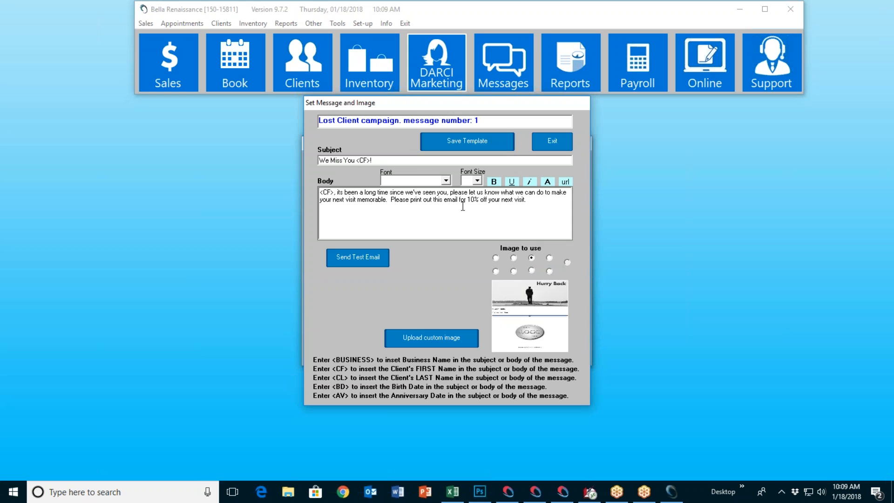
{"action": "left_click", "coordinate": [530, 314]}
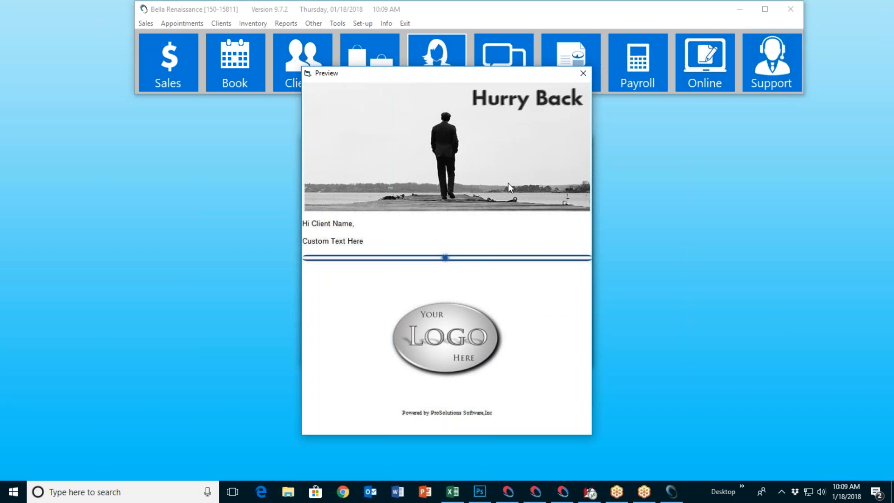
{"action": "left_click", "coordinate": [583, 73]}
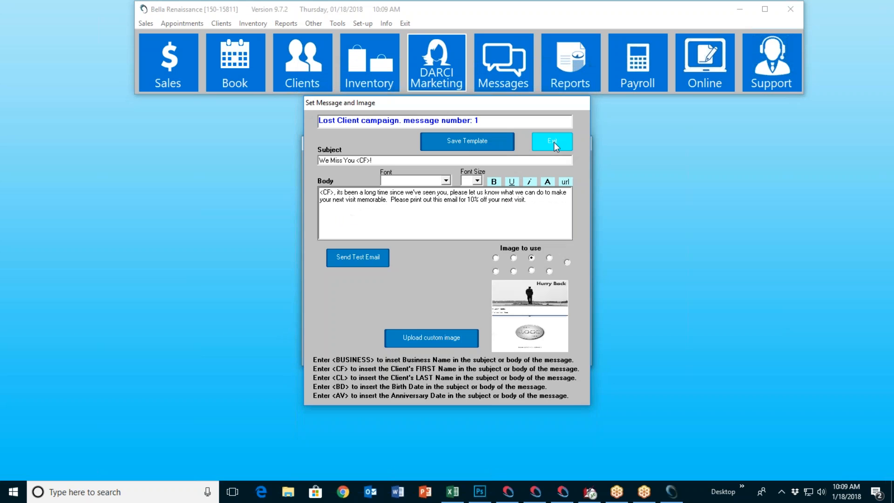
{"action": "left_click", "coordinate": [554, 142]}
{"action": "left_click", "coordinate": [481, 278]}
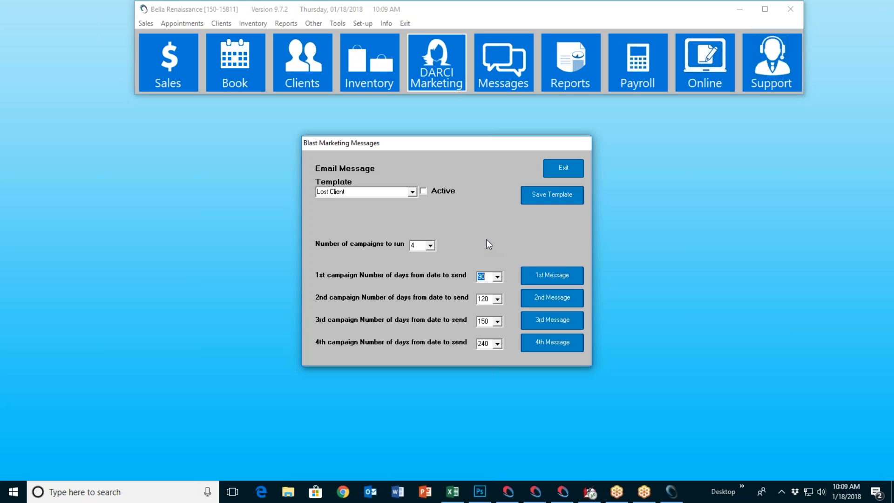
{"action": "left_click", "coordinate": [568, 167]}
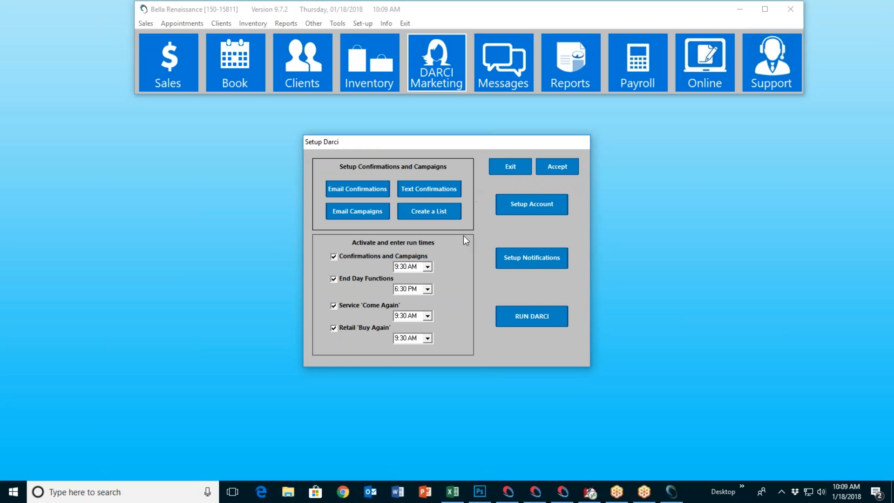
Step: Review the list of DARCI notifications without saving changes, and leave the DARCI setup
{"action": "left_click", "coordinate": [532, 260]}
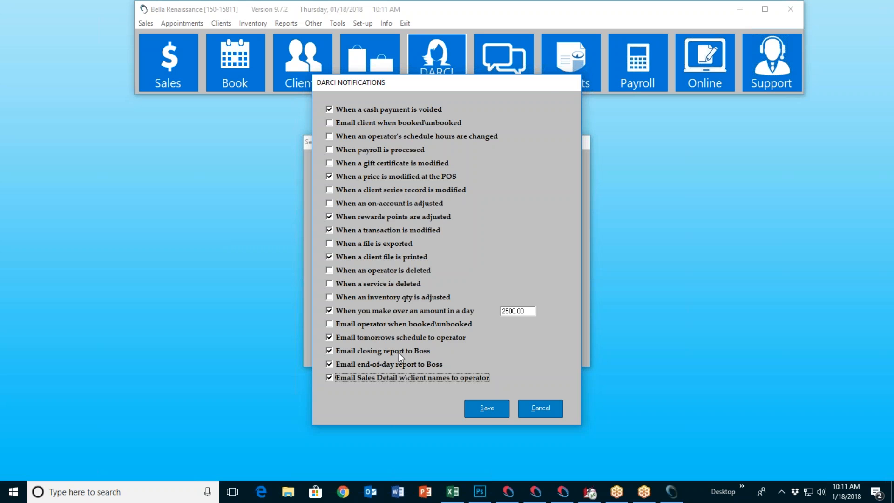
{"action": "left_click", "coordinate": [539, 406]}
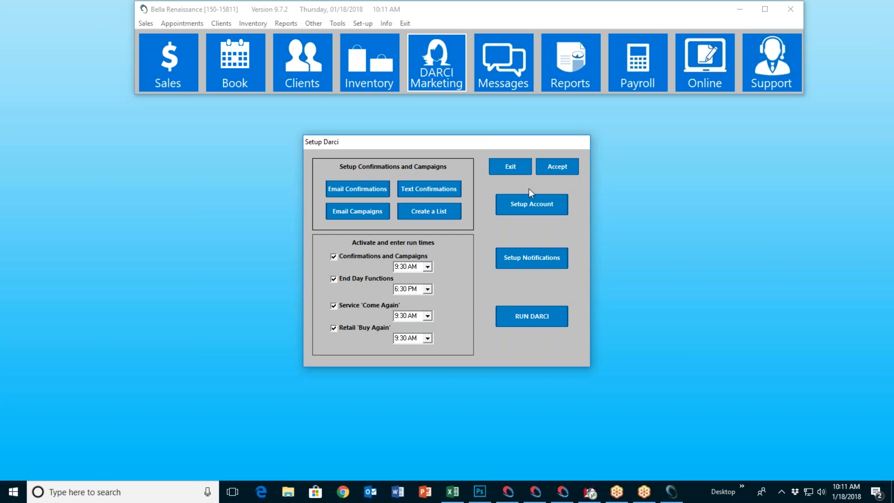
{"action": "left_click", "coordinate": [524, 164]}
Step: Review the DARCI 'Come again' interval, subject and body of the M-PhysTher60 service in the Massage group
{"action": "left_click", "coordinate": [361, 23]}
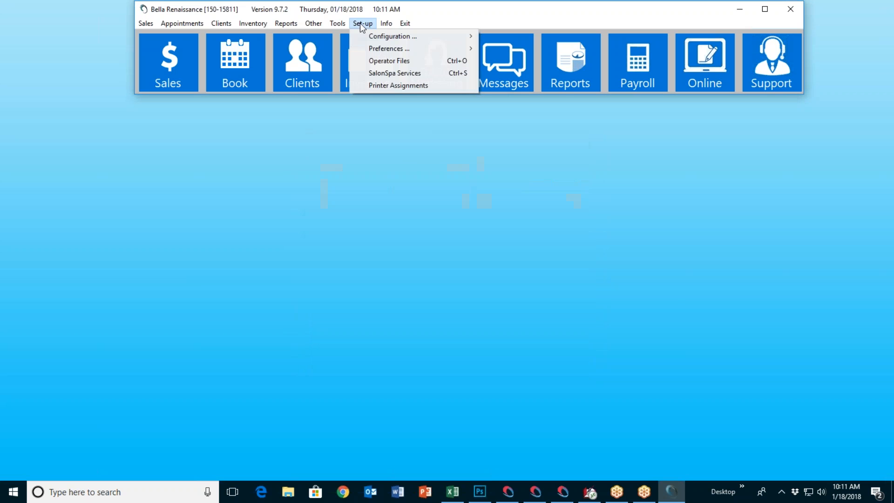
{"action": "left_click", "coordinate": [389, 74]}
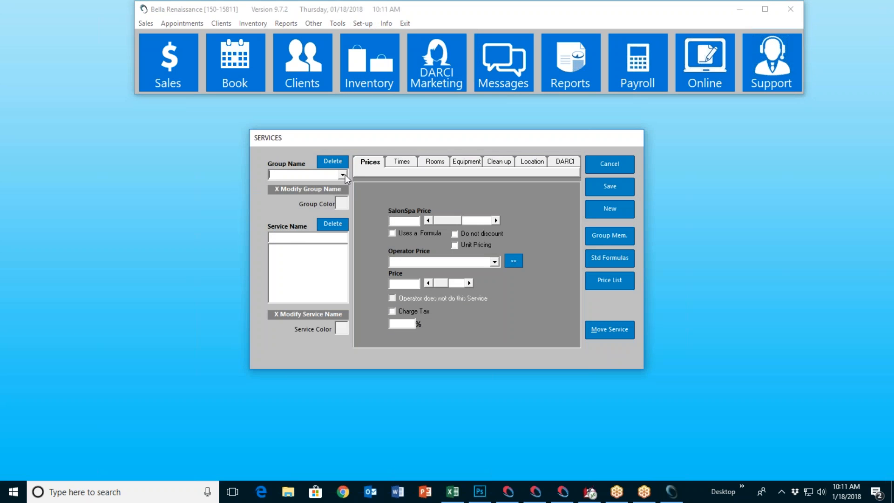
{"action": "left_click", "coordinate": [345, 174]}
{"action": "left_click", "coordinate": [315, 229]}
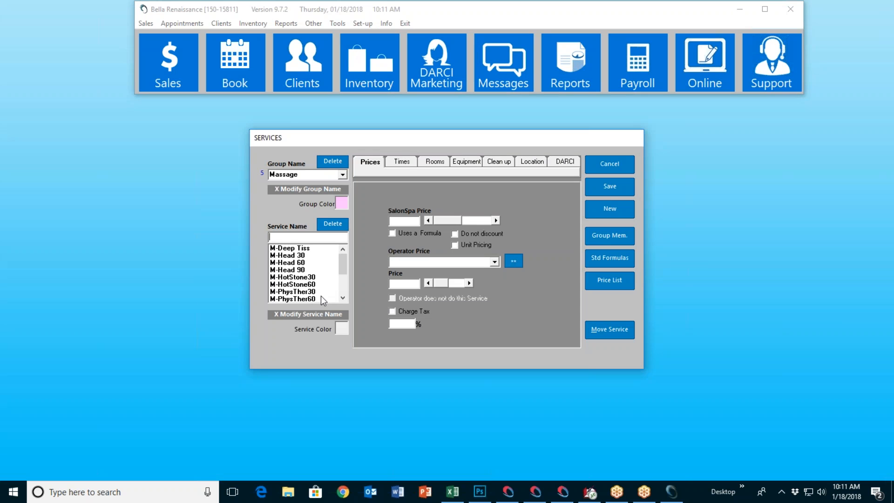
{"action": "left_click", "coordinate": [313, 299]}
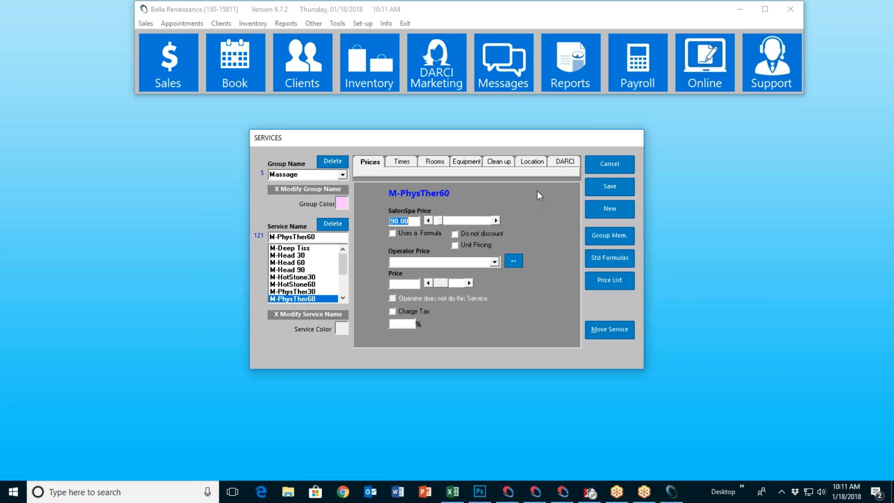
{"action": "left_click", "coordinate": [565, 162]}
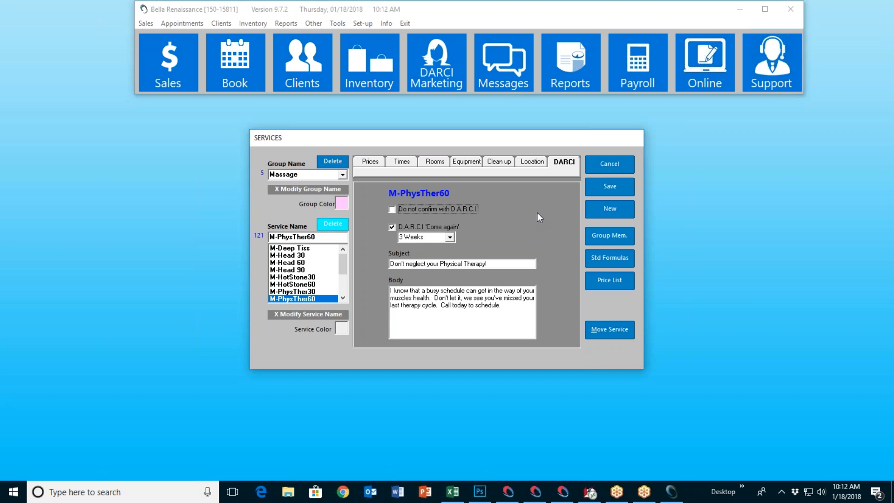
{"action": "left_click", "coordinate": [603, 163]}
Step: Turn on Buy Again in a blank inventory record and check its message fields and interval choices
{"action": "left_click", "coordinate": [454, 83]}
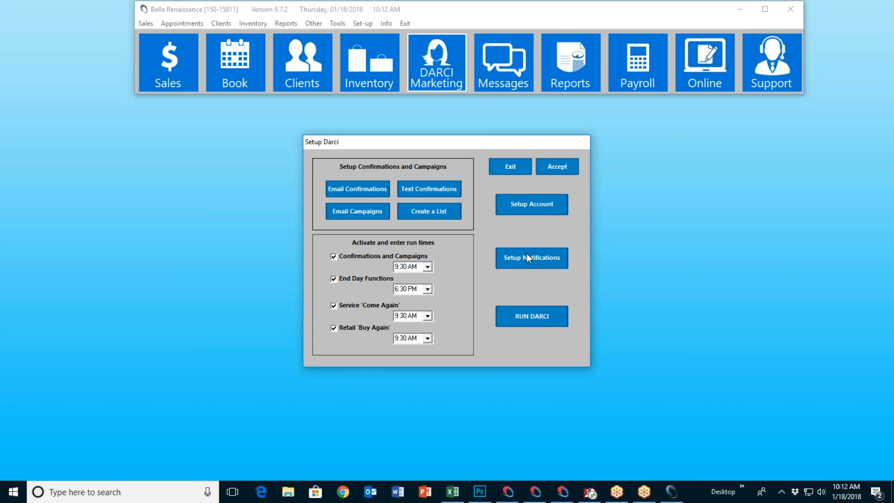
{"action": "left_click", "coordinate": [510, 166]}
{"action": "left_click", "coordinate": [397, 80]}
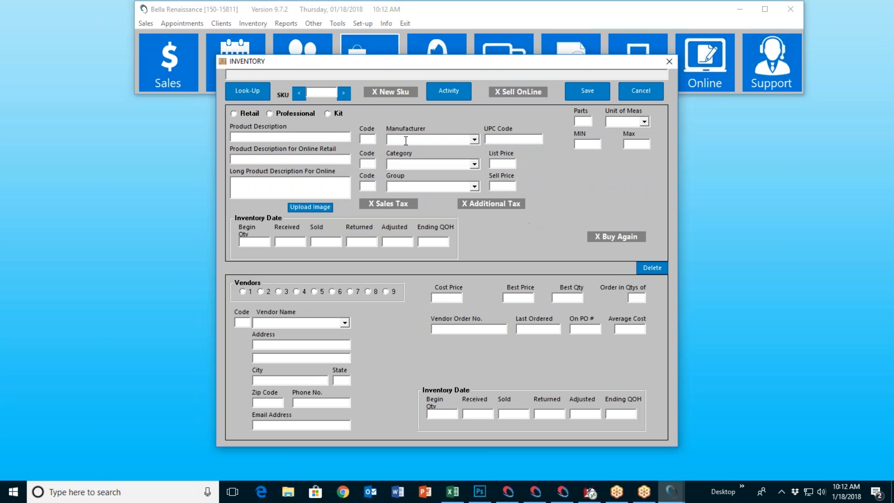
{"action": "left_click", "coordinate": [602, 239]}
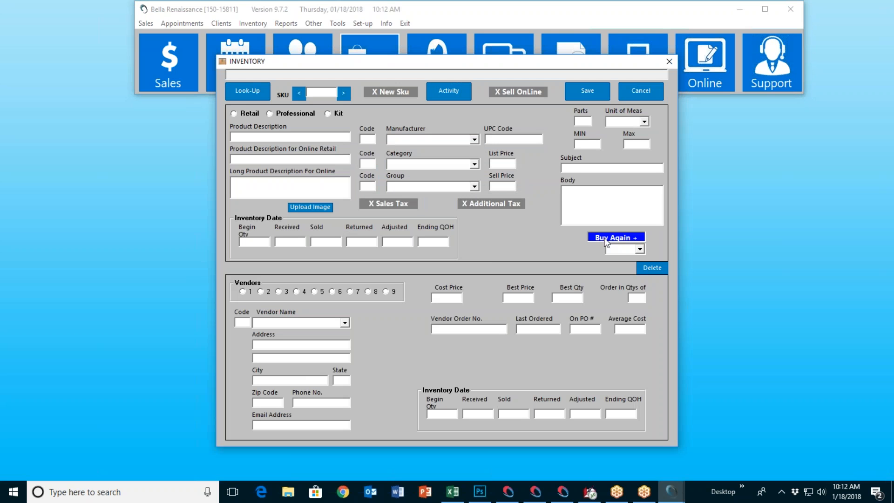
{"action": "left_click", "coordinate": [639, 249]}
{"action": "mouse_move", "coordinate": [642, 266]}
{"action": "left_mouse_down"}
{"action": "mouse_move", "coordinate": [641, 309]}
{"action": "mouse_move", "coordinate": [640, 262]}
{"action": "left_mouse_up"}
{"action": "left_click", "coordinate": [540, 253]}
Step: Load inventory SKU 20, review its Buy Again interval and message, and close the record without saving
{"action": "left_click", "coordinate": [318, 97]}
{"action": "type", "text": "20"}
{"action": "key", "text": "Return"}
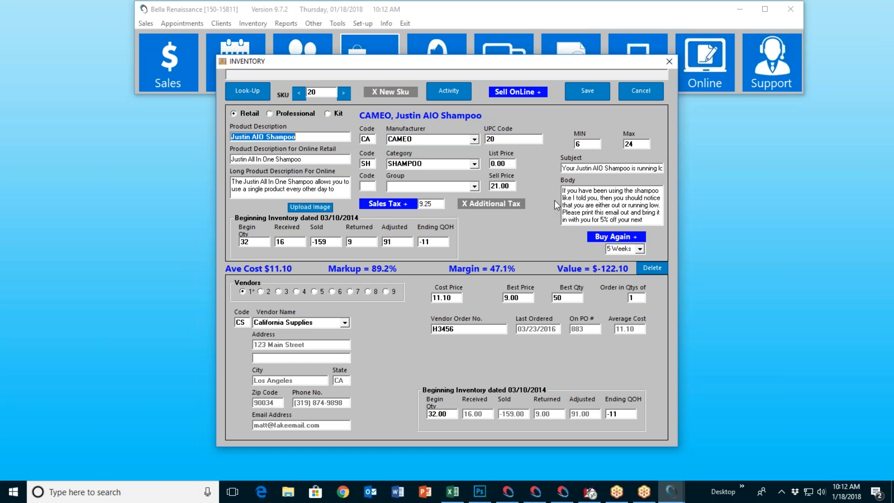
{"action": "left_click", "coordinate": [637, 90]}
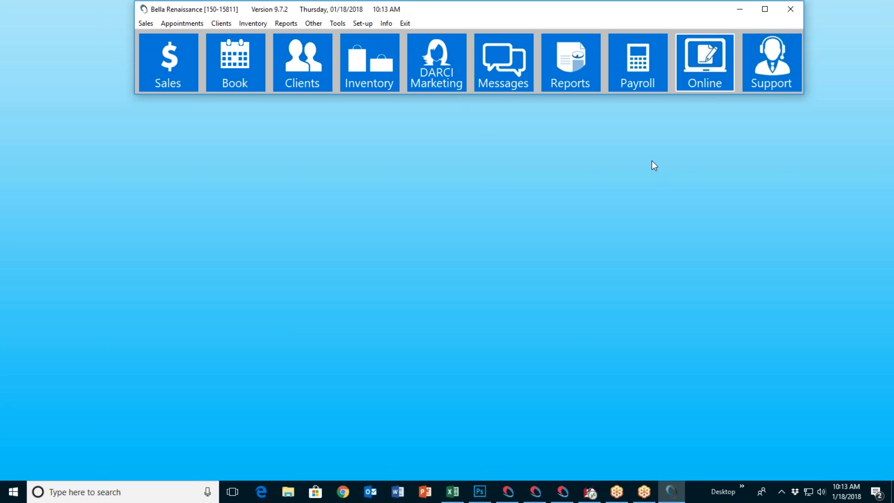
Step: Open the business's online services site in the browser and look over its main page options
{"action": "left_click_drag", "start_coordinate": [467, 101], "coordinate": [452, 59]}
{"action": "left_click_drag", "start_coordinate": [489, 435], "coordinate": [231, 421]}
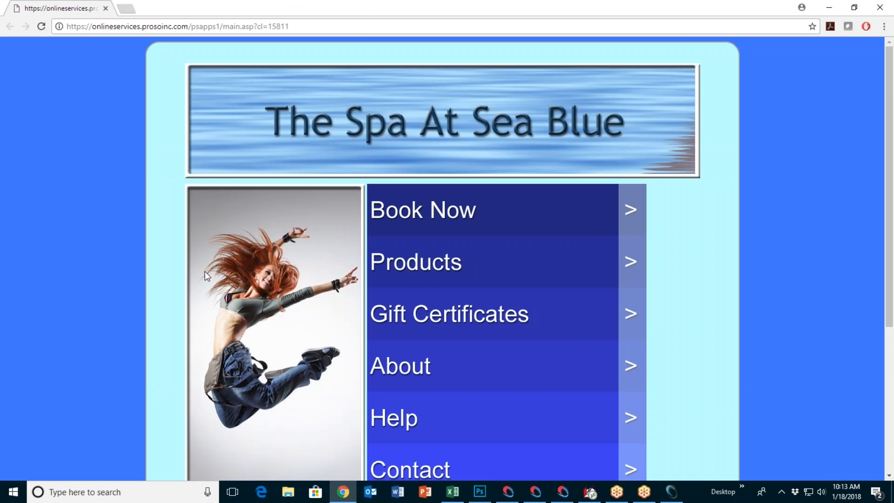
{"action": "scroll", "coordinate": [203, 275], "scroll_direction": "down", "scroll_amount": 2}
{"action": "key", "text": "super"}
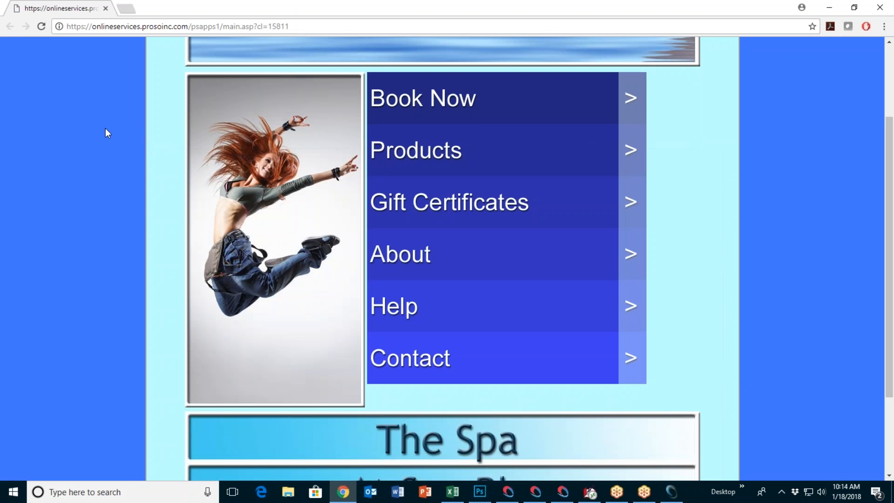
Step: Shrink the online services page to fit the whole site and examine its Book Now login page
{"action": "left_click", "coordinate": [106, 128]}
{"action": "key", "text": "ctrl+minus"}
{"action": "key", "text": "ctrl+minus"}
{"action": "key", "text": "ctrl+minus"}
{"action": "key", "text": "ctrl+minus"}
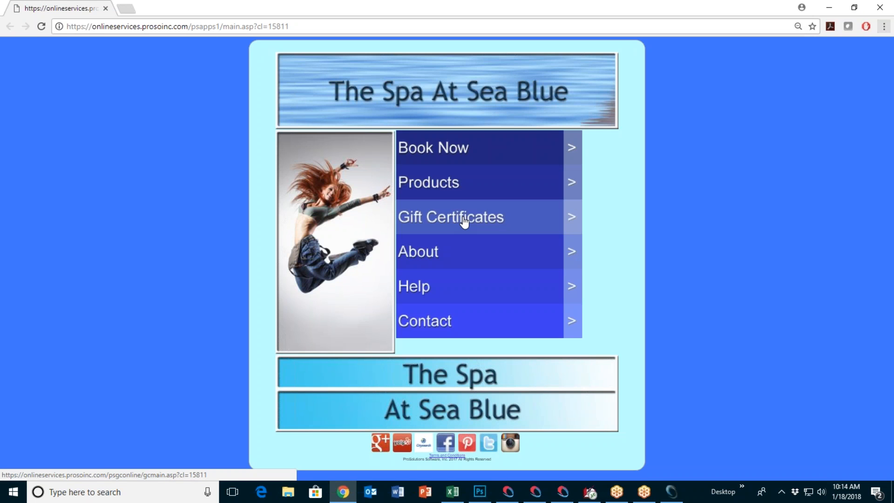
{"action": "left_click", "coordinate": [464, 159]}
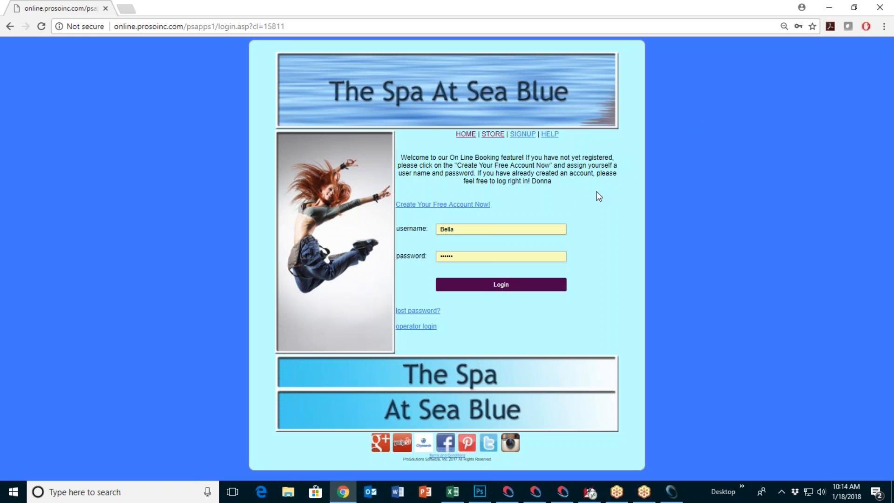
Step: Switch back to the salon software, review the online appointments setup, and close the online store setup without saving
{"action": "left_click", "coordinate": [829, 7]}
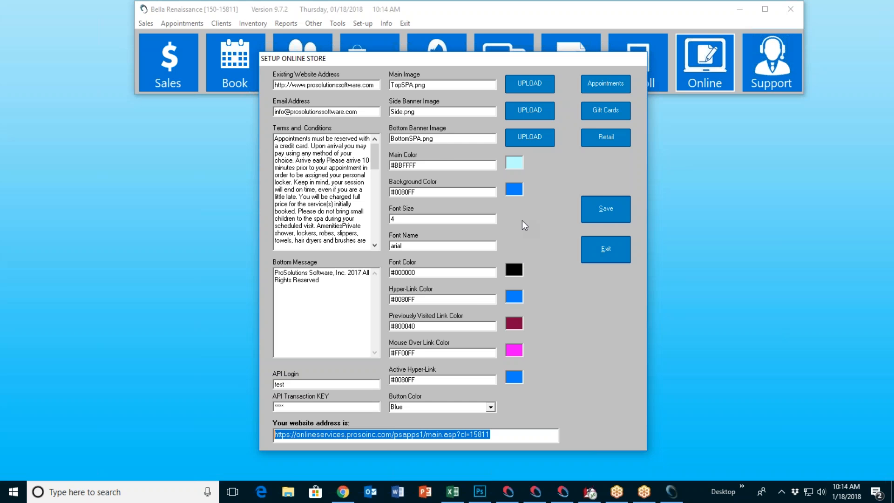
{"action": "left_click", "coordinate": [600, 86]}
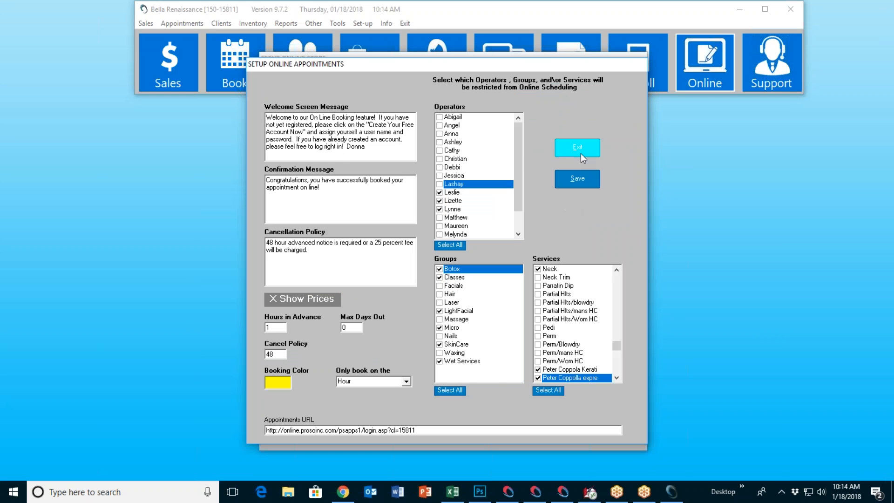
{"action": "left_click", "coordinate": [580, 148]}
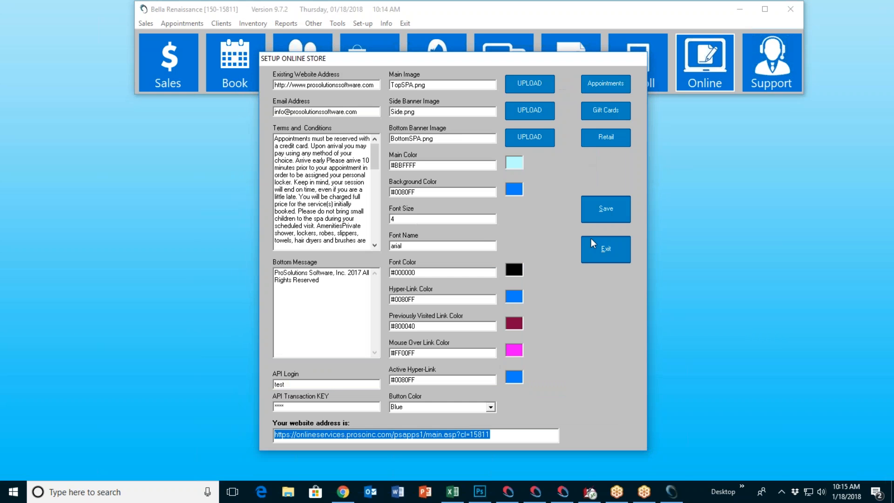
{"action": "left_click", "coordinate": [616, 254]}
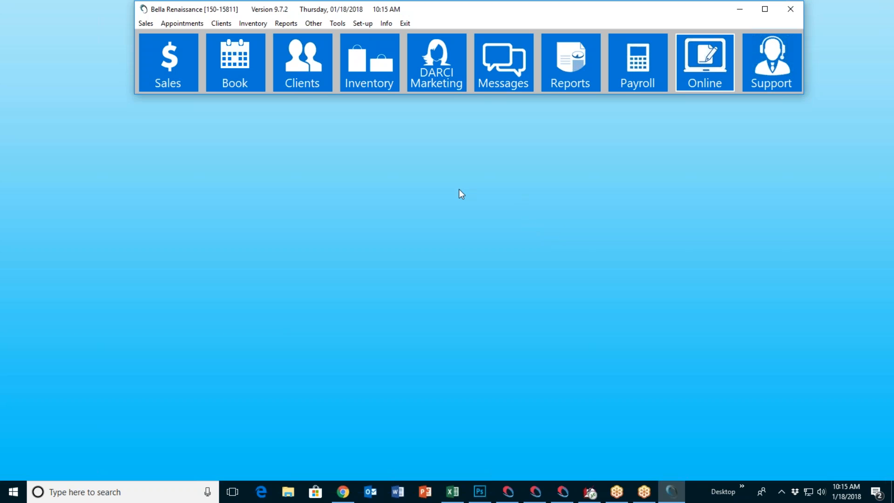
Step: Open the appointment book for January 18, 2018 and expand the view to 25 operator, room and equipment columns
{"action": "left_click", "coordinate": [246, 83]}
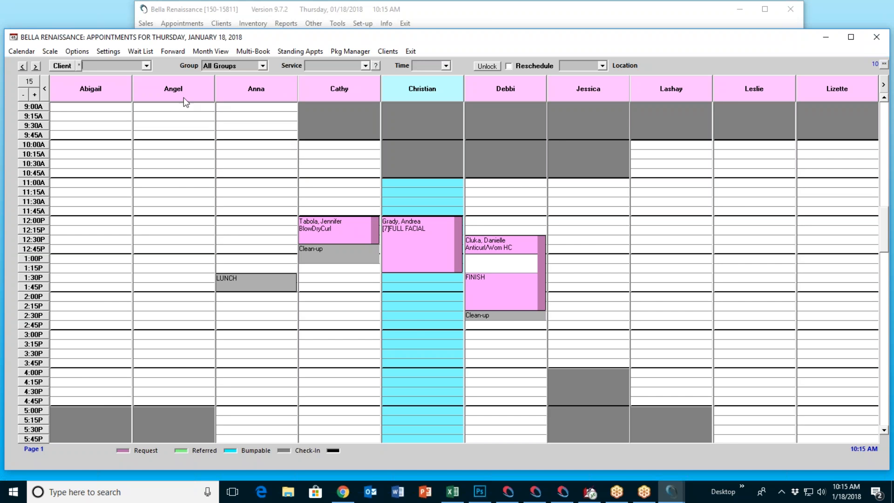
{"action": "left_click", "coordinate": [35, 94]}
{"action": "left_click", "coordinate": [35, 95]}
{"action": "left_click", "coordinate": [34, 94]}
{"action": "left_click", "coordinate": [35, 95]}
{"action": "left_click", "coordinate": [34, 95]}
{"action": "left_click", "coordinate": [35, 95]}
{"action": "left_click", "coordinate": [34, 94]}
{"action": "left_click", "coordinate": [35, 94]}
{"action": "left_click", "coordinate": [35, 95]}
{"action": "left_click", "coordinate": [34, 95]}
{"action": "left_click", "coordinate": [35, 94]}
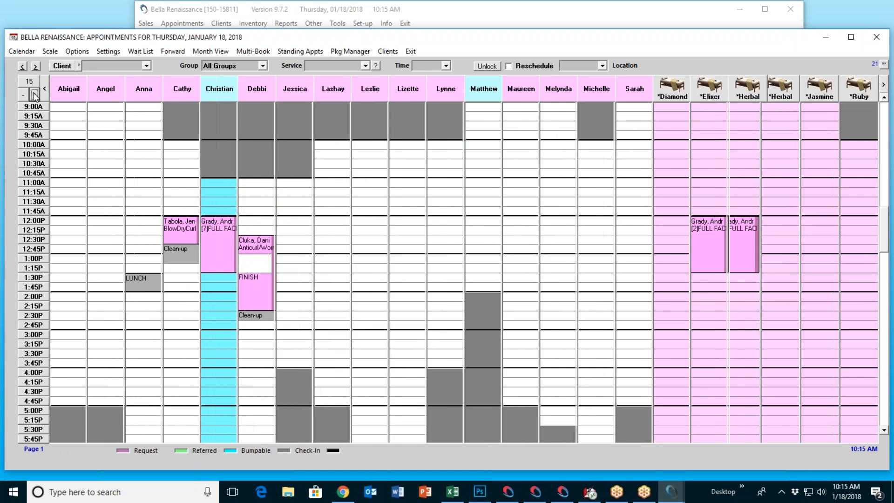
{"action": "left_click", "coordinate": [35, 94]}
{"action": "left_click", "coordinate": [34, 94]}
{"action": "left_click", "coordinate": [35, 95]}
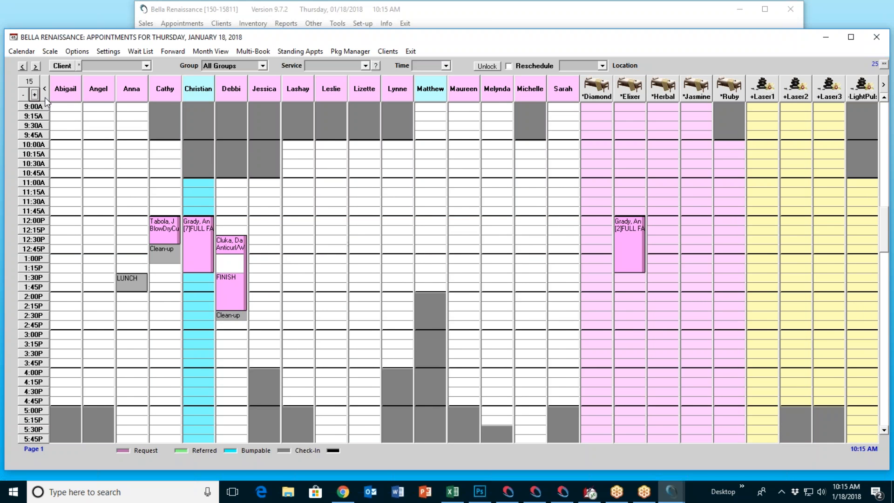
Step: Restore the default column display and filter the appointment book first by Facials and finally by the Massage group
{"action": "left_click", "coordinate": [28, 82]}
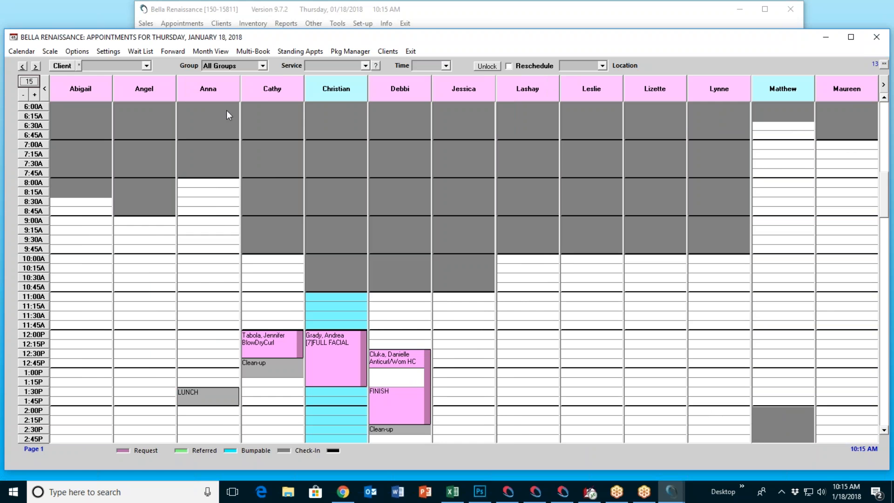
{"action": "left_click", "coordinate": [263, 66]}
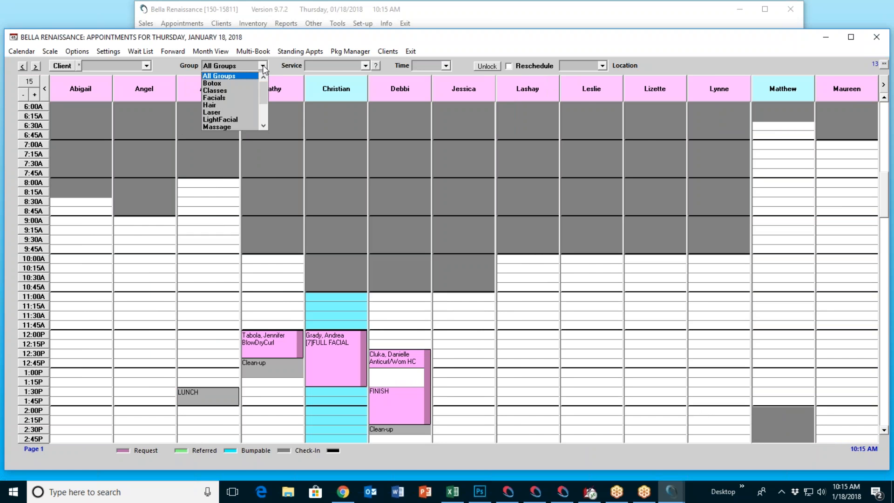
{"action": "left_click", "coordinate": [236, 98]}
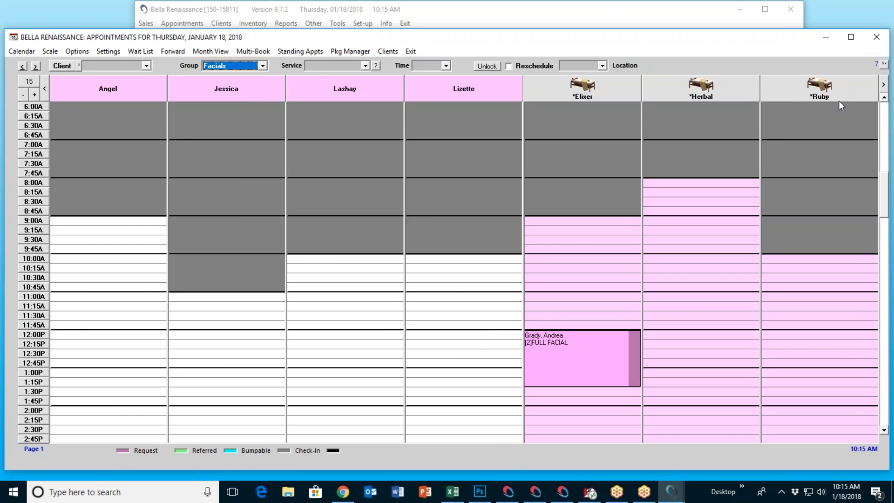
{"action": "left_click", "coordinate": [263, 66]}
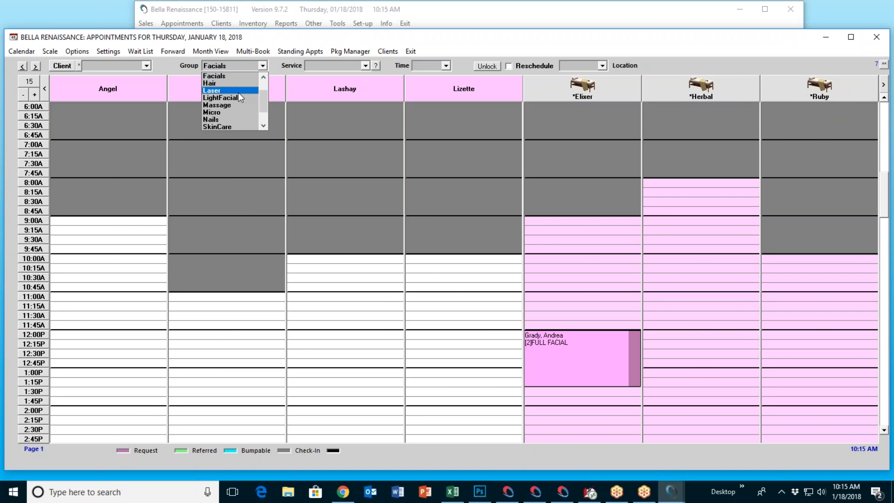
{"action": "left_click", "coordinate": [235, 105]}
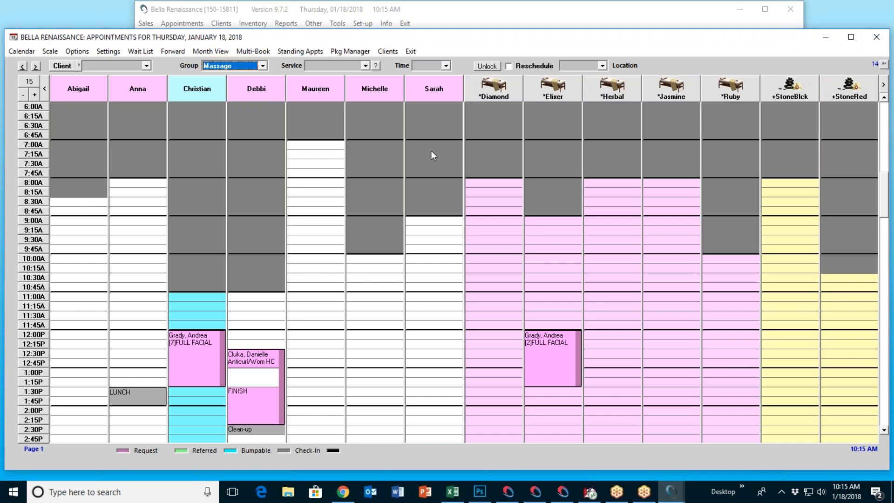
Step: Select a client from the names under C and choose the M-HotStone60 service
{"action": "left_click", "coordinate": [62, 66]}
{"action": "left_click", "coordinate": [362, 173]}
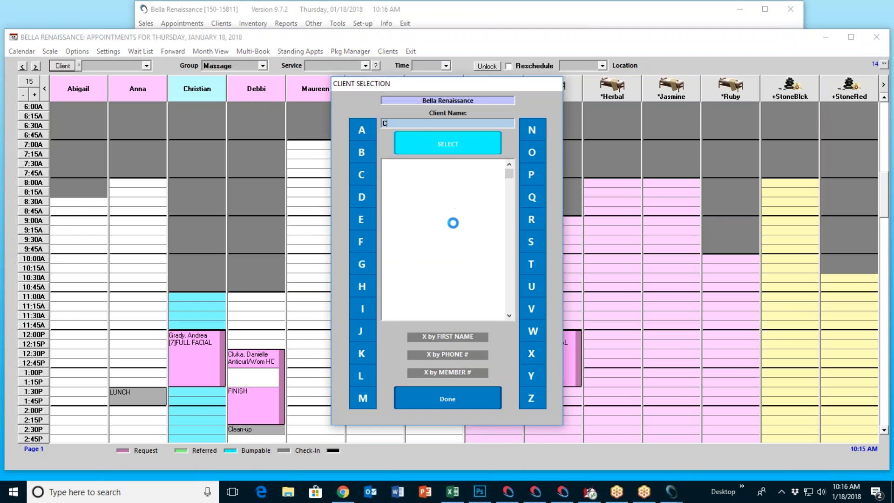
{"action": "double_click", "coordinate": [421, 299]}
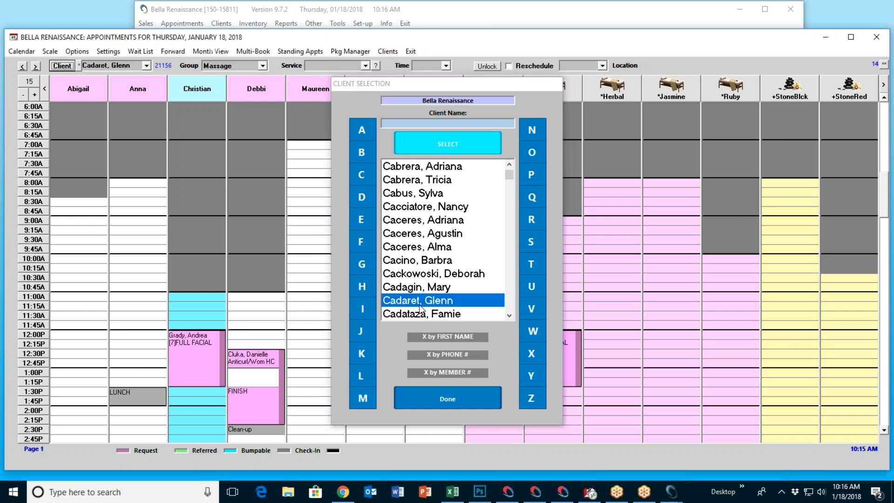
{"action": "left_click", "coordinate": [366, 66]}
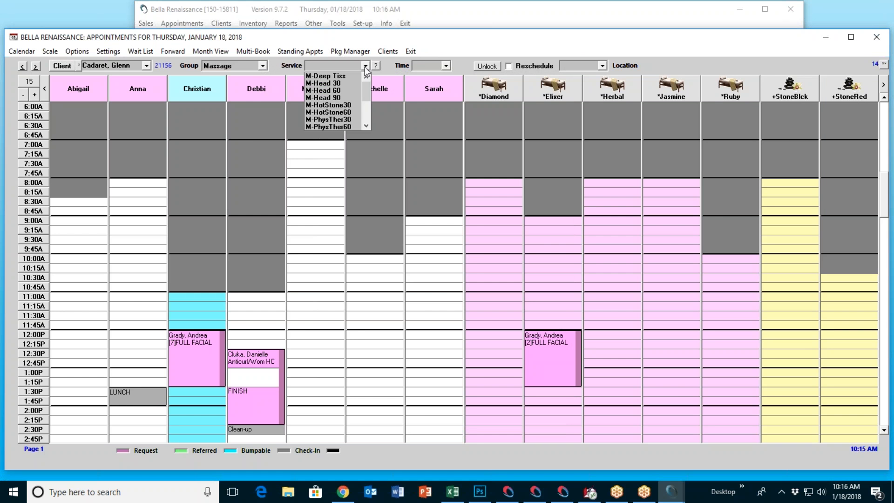
{"action": "left_click", "coordinate": [345, 112]}
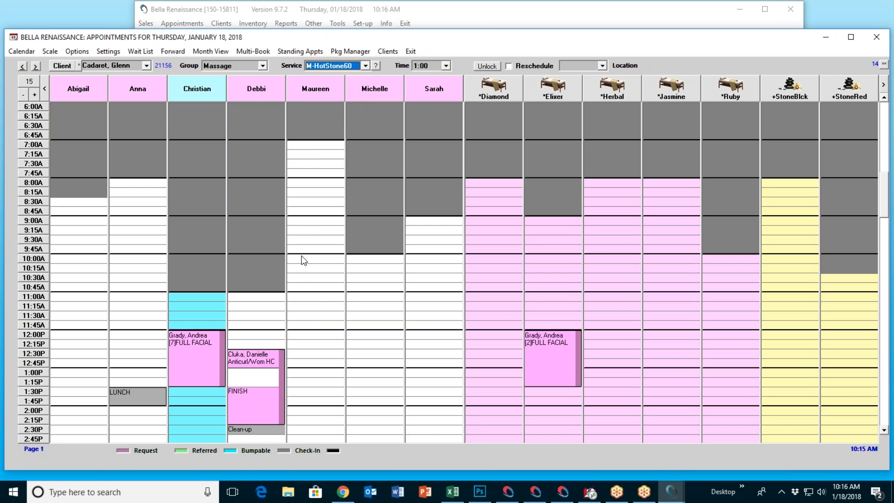
Step: Book the hot stone massage at 11:00 AM with the fifth operator, using room *Elixer and equipment +StoneBlck
{"action": "left_click", "coordinate": [311, 299]}
{"action": "left_click", "coordinate": [323, 318]}
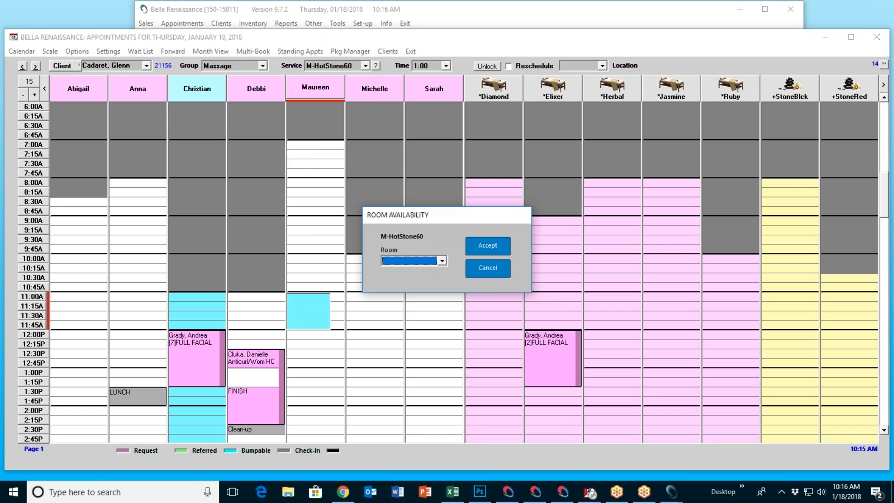
{"action": "left_click", "coordinate": [440, 261]}
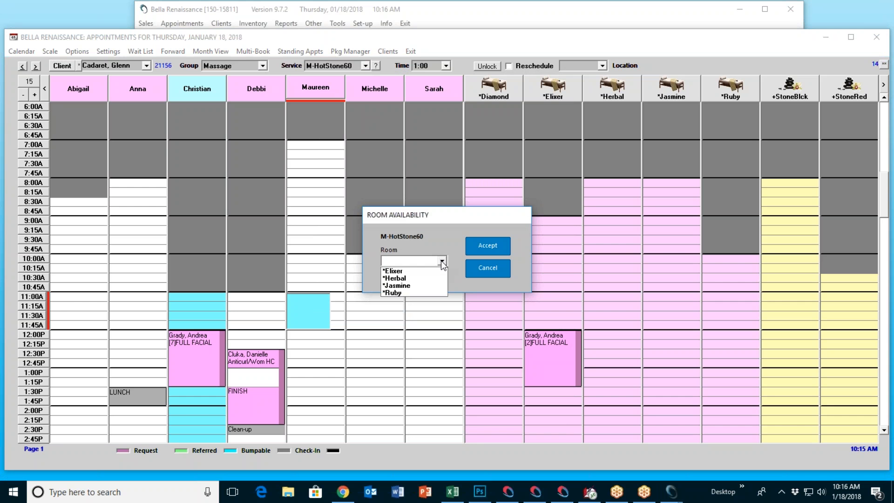
{"action": "left_click", "coordinate": [394, 271]}
{"action": "left_click", "coordinate": [474, 249]}
{"action": "left_click", "coordinate": [440, 261]}
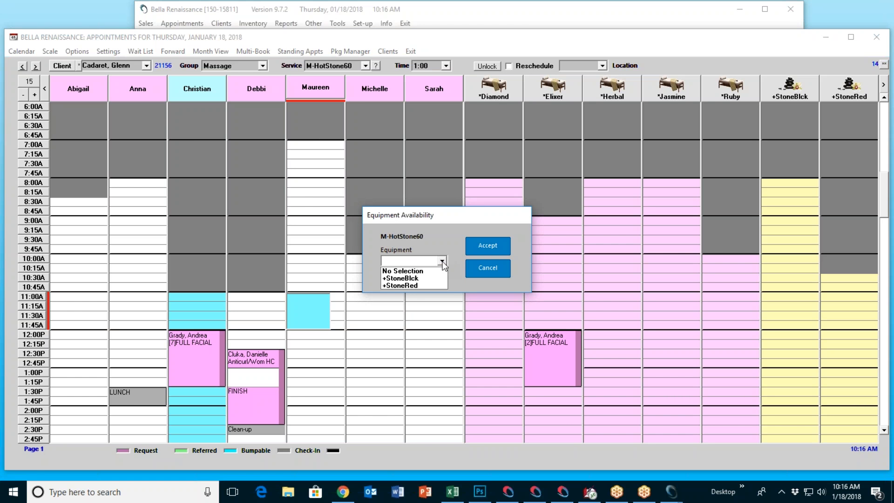
{"action": "left_click", "coordinate": [427, 278]}
{"action": "left_click", "coordinate": [477, 246]}
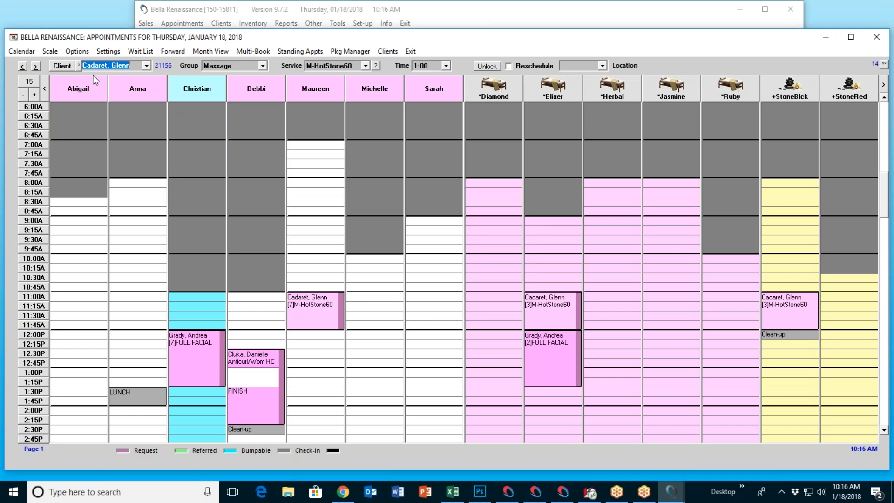
Step: Select a different client from the names under G and choose the M-Swedish 60 service
{"action": "left_click", "coordinate": [56, 66]}
{"action": "left_click", "coordinate": [359, 261]}
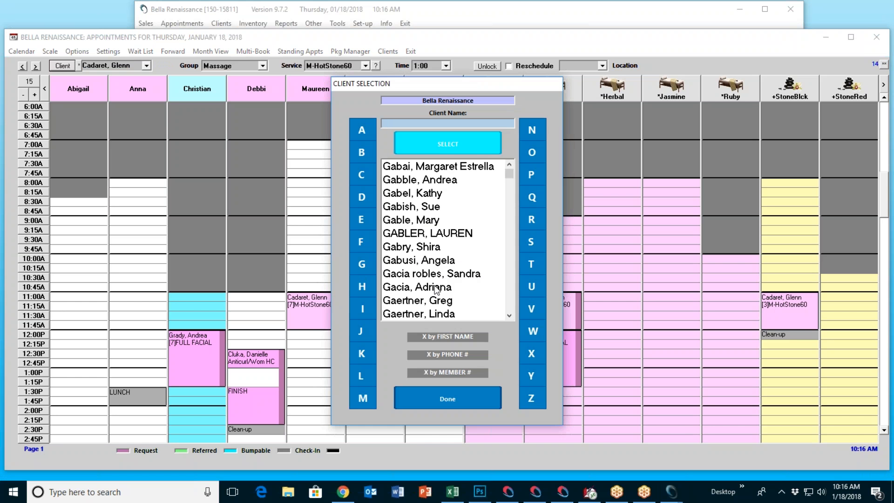
{"action": "double_click", "coordinate": [437, 289]}
{"action": "left_click", "coordinate": [366, 66]}
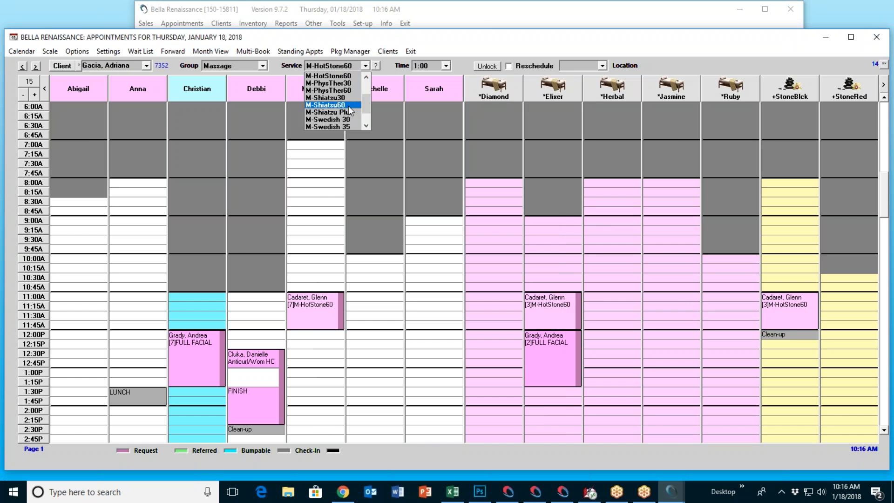
{"action": "scroll", "coordinate": [345, 123], "scroll_direction": "down", "scroll_amount": 1}
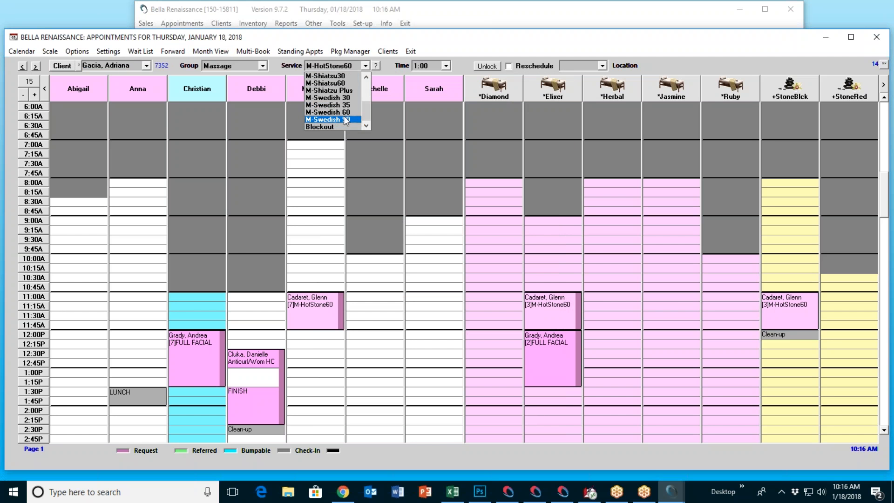
{"action": "left_click", "coordinate": [345, 121]}
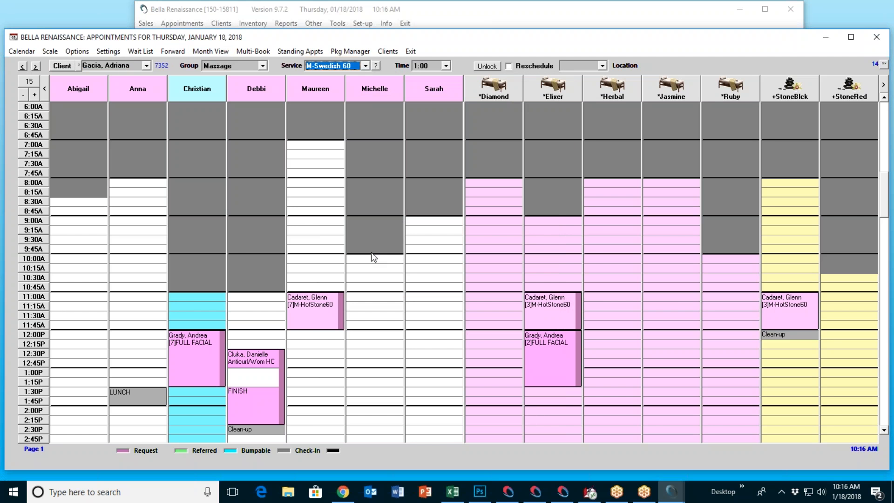
Step: Book the Swedish massage at 12:00 PM with the sixth operator in room *Jasmine
{"action": "left_click", "coordinate": [368, 336]}
{"action": "left_click", "coordinate": [387, 355]}
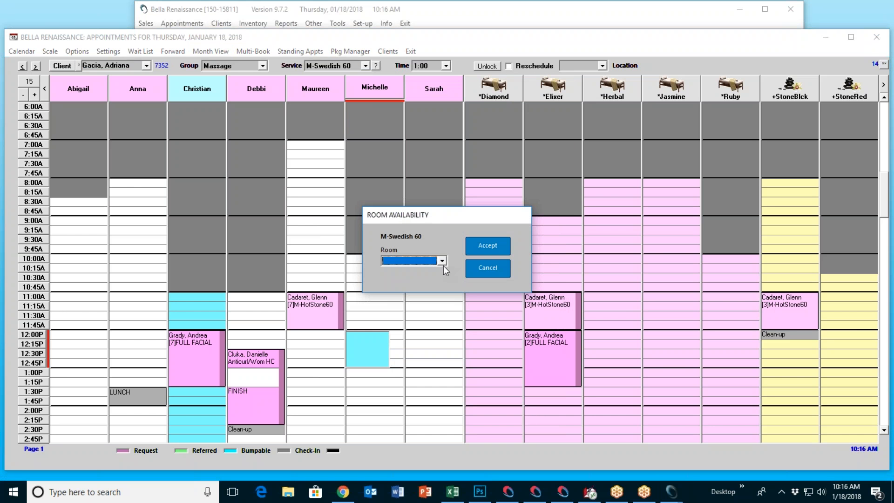
{"action": "left_click", "coordinate": [441, 261]}
{"action": "left_click", "coordinate": [428, 277]}
{"action": "left_click", "coordinate": [485, 247]}
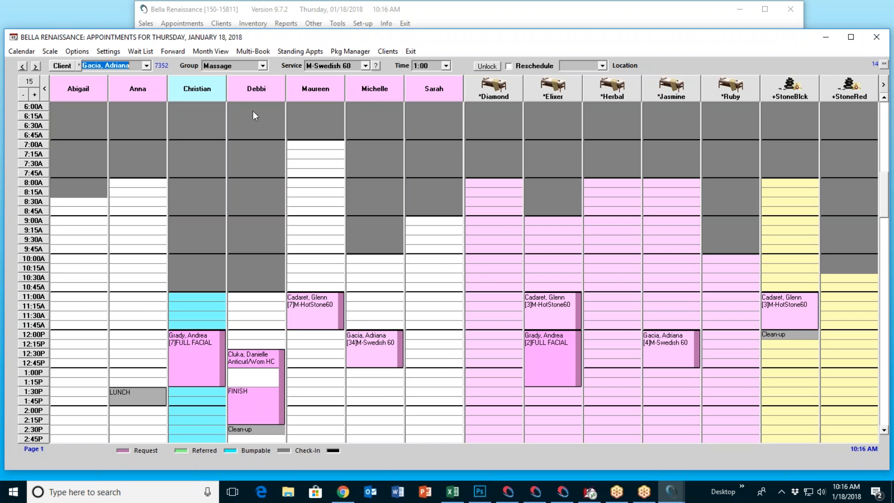
Step: Filter the appointment book by the Nails group and select a client from the names under F
{"action": "left_click", "coordinate": [262, 66]}
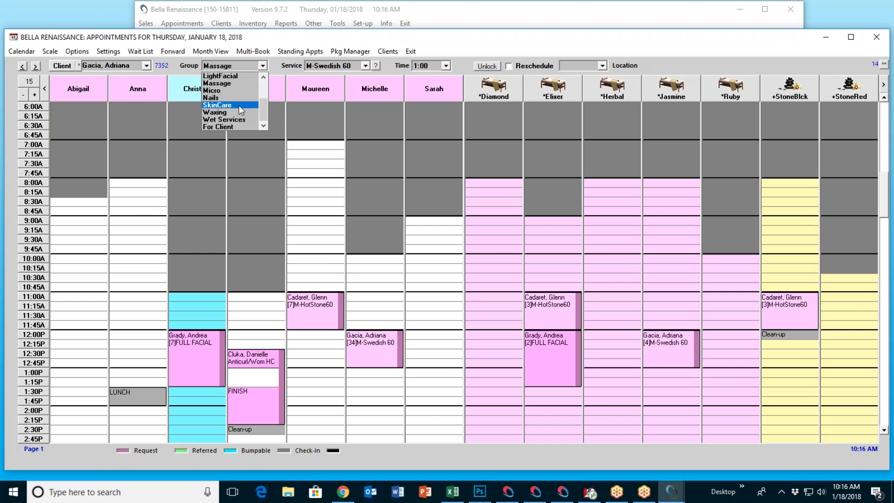
{"action": "left_click", "coordinate": [236, 98]}
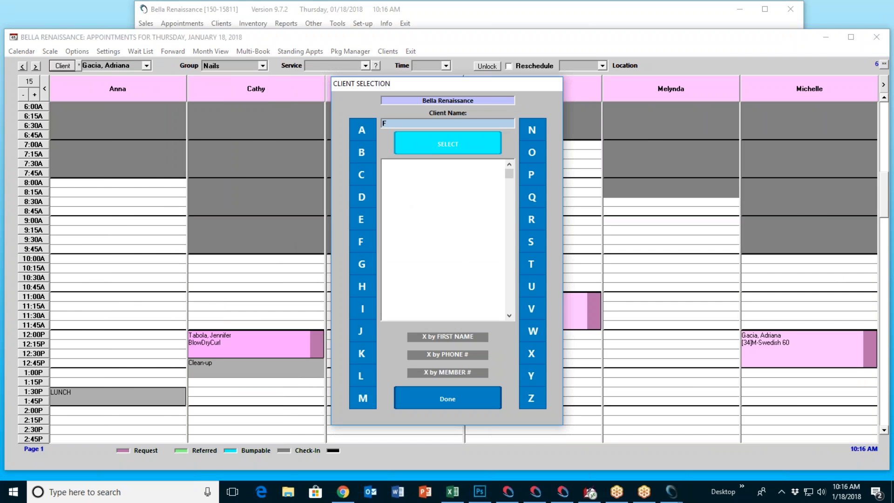
{"action": "left_click", "coordinate": [418, 146]}
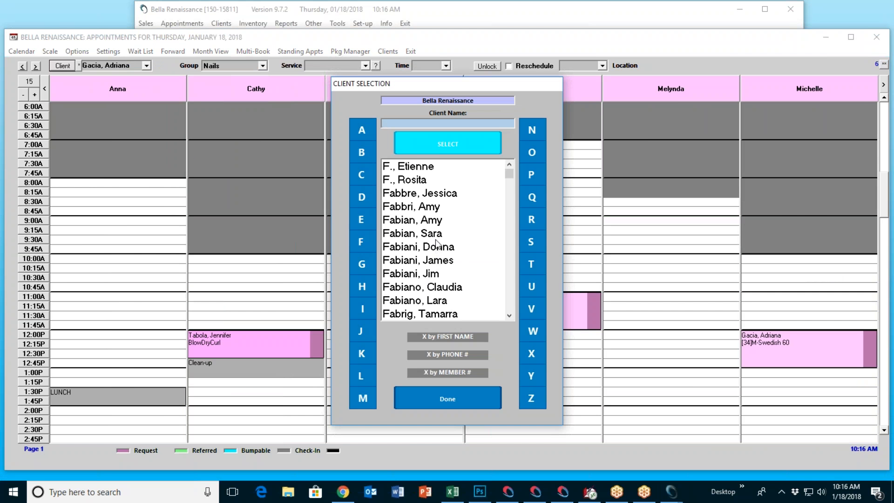
{"action": "double_click", "coordinate": [432, 207]}
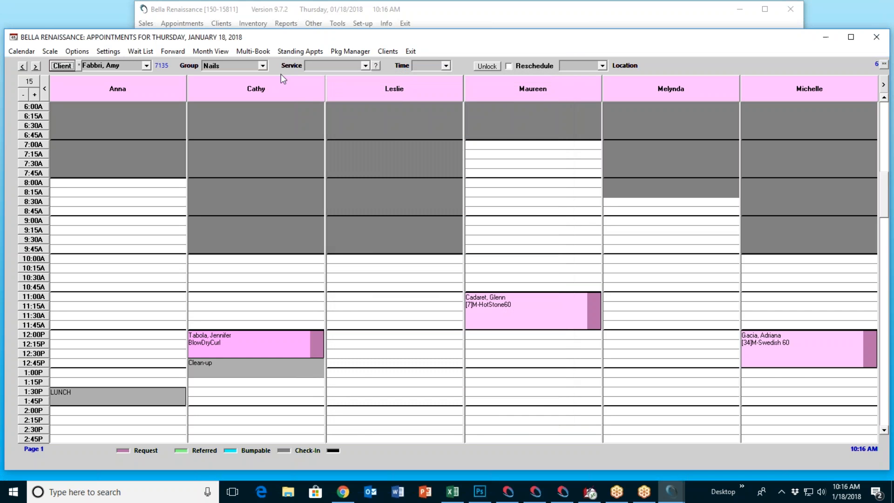
Step: Book a French Mani for the selected client at 11:00 AM with the third nail operator
{"action": "left_click", "coordinate": [365, 65]}
{"action": "left_click", "coordinate": [351, 113]}
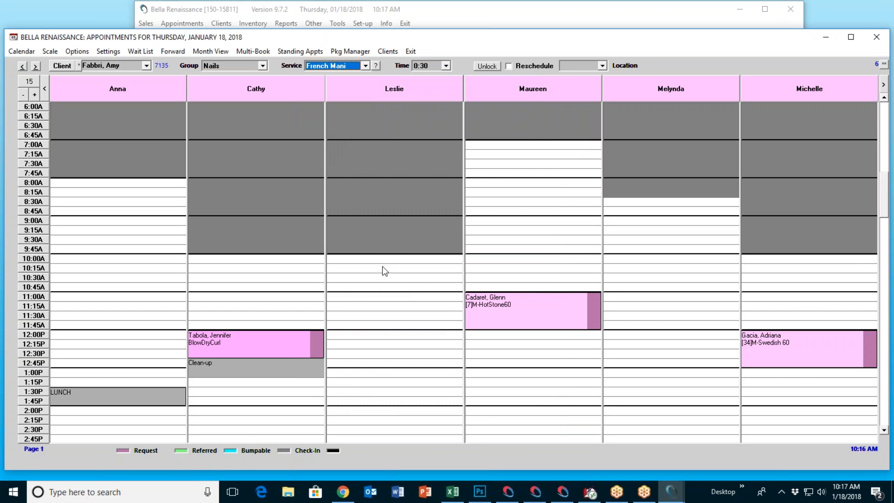
{"action": "left_click", "coordinate": [350, 297]}
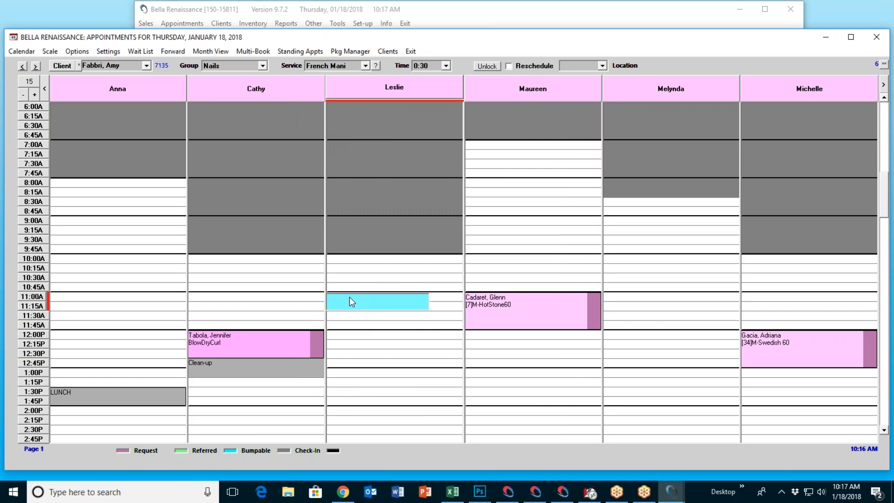
{"action": "left_click", "coordinate": [390, 318]}
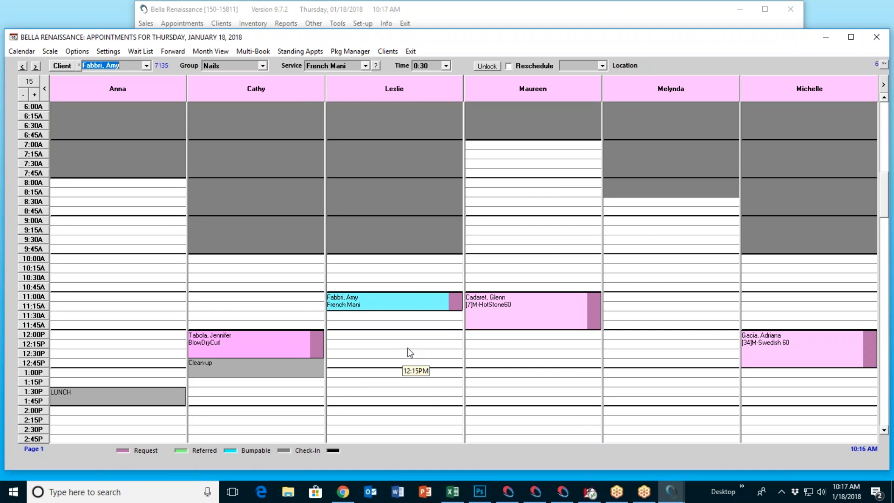
Step: Enable rescheduling and move the French Mani appointment to 1:00 PM, on to 1:30 PM, and back to 11:00 AM
{"action": "left_click", "coordinate": [509, 66]}
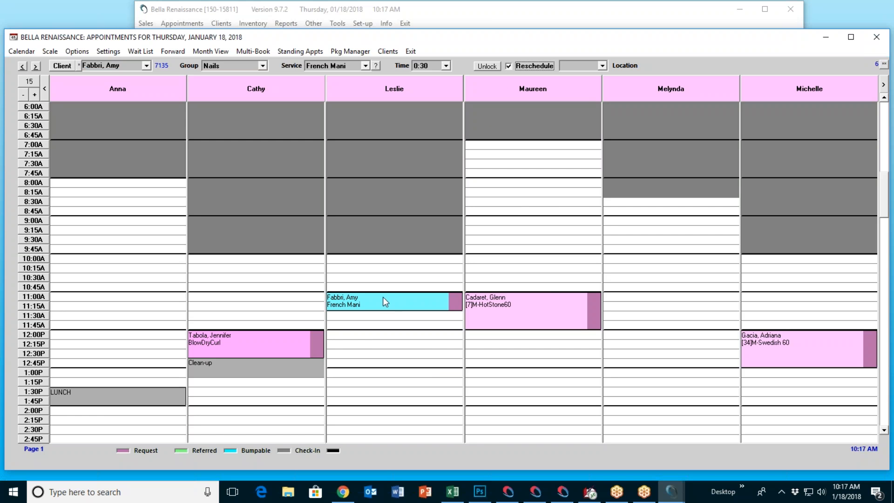
{"action": "left_click_drag", "start_coordinate": [378, 296], "coordinate": [371, 338]}
{"action": "left_click", "coordinate": [370, 375]}
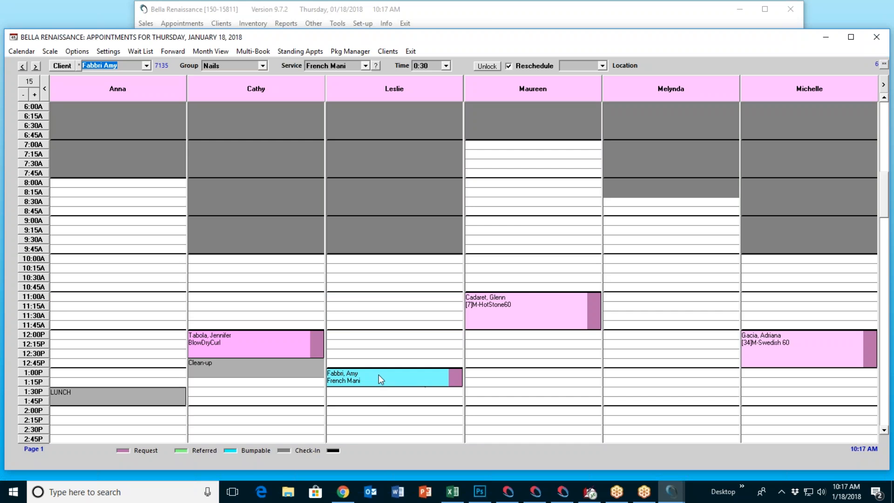
{"action": "left_click", "coordinate": [379, 412]}
{"action": "left_click", "coordinate": [394, 391]}
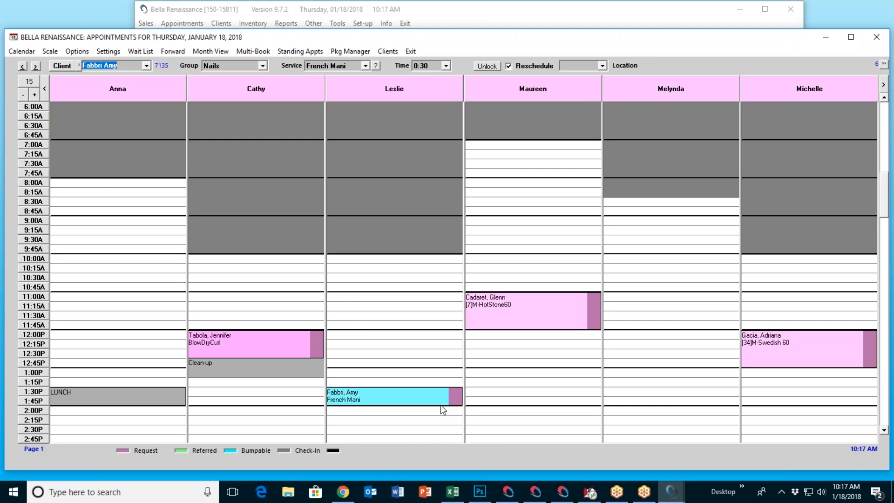
{"action": "left_click", "coordinate": [379, 301]}
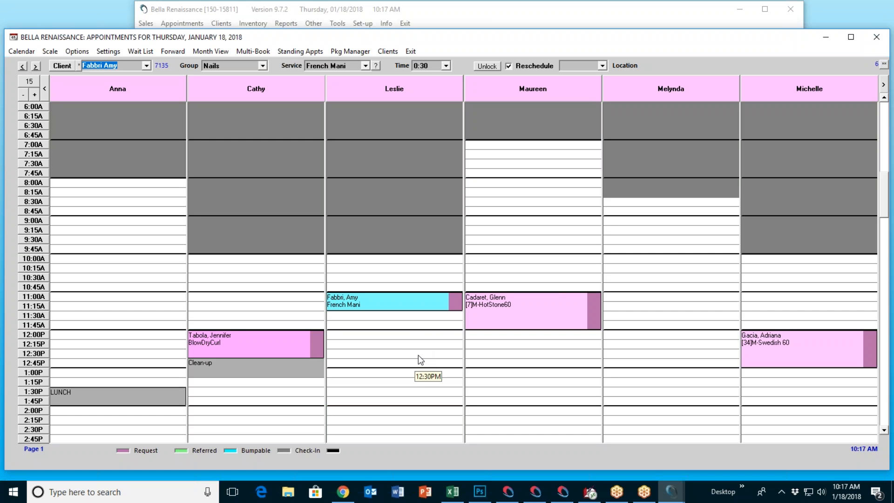
{"action": "left_click_drag", "start_coordinate": [362, 307], "coordinate": [390, 320]}
Step: In the third nail operator's week view, enable rescheduling and move the French Mani to Wed 1/24 at 12:45 PM
{"action": "right_click", "coordinate": [396, 89]}
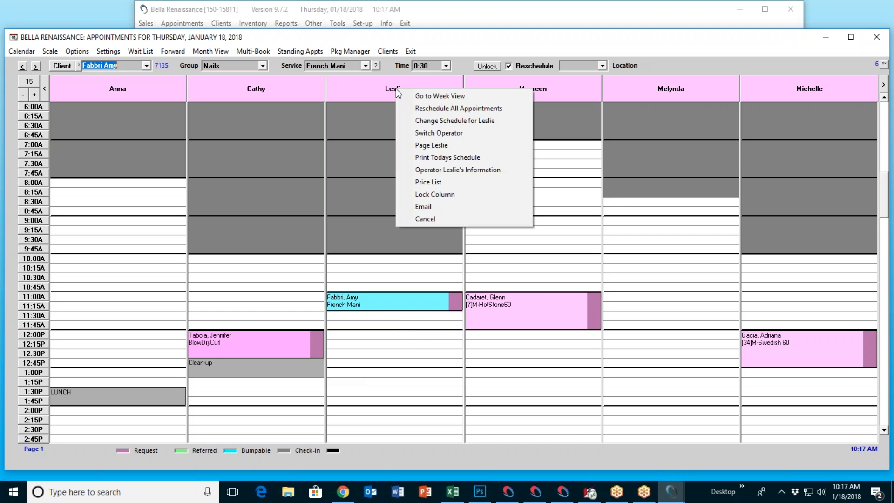
{"action": "left_click", "coordinate": [429, 97]}
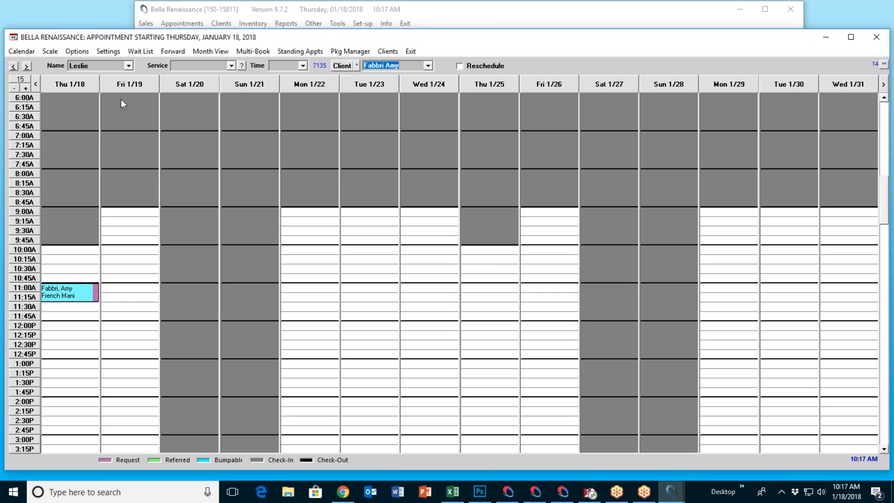
{"action": "left_click", "coordinate": [461, 66]}
{"action": "left_click_drag", "start_coordinate": [73, 291], "coordinate": [422, 364]}
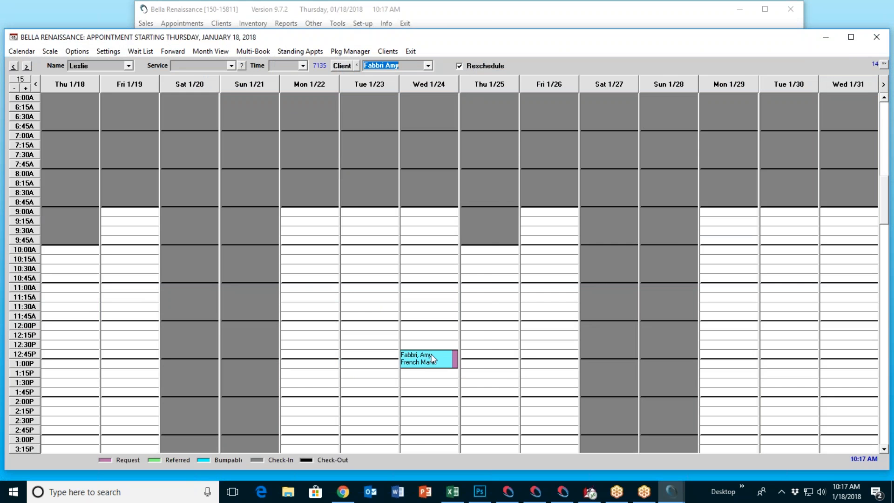
Step: Move the French Mani back to Thu 1/18 at 11:00 AM and return to that day's view of all groups
{"action": "left_click_drag", "start_coordinate": [445, 356], "coordinate": [55, 290]}
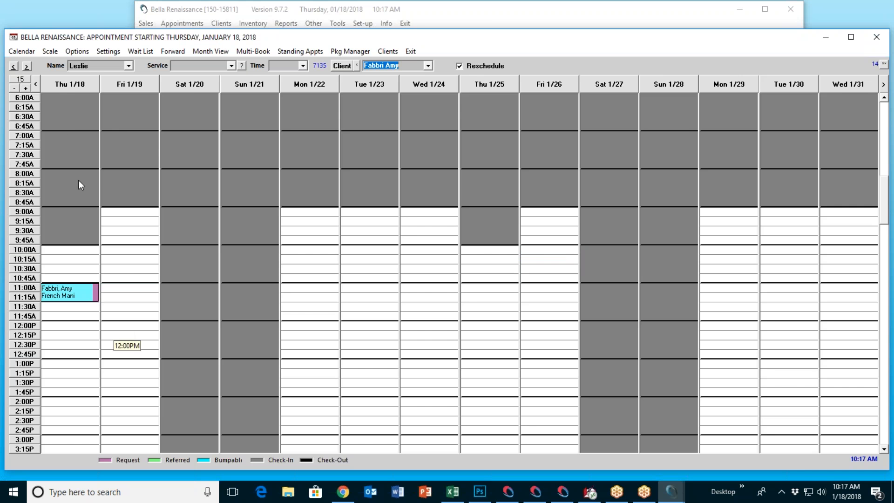
{"action": "left_click", "coordinate": [65, 85]}
{"action": "left_click", "coordinate": [98, 90]}
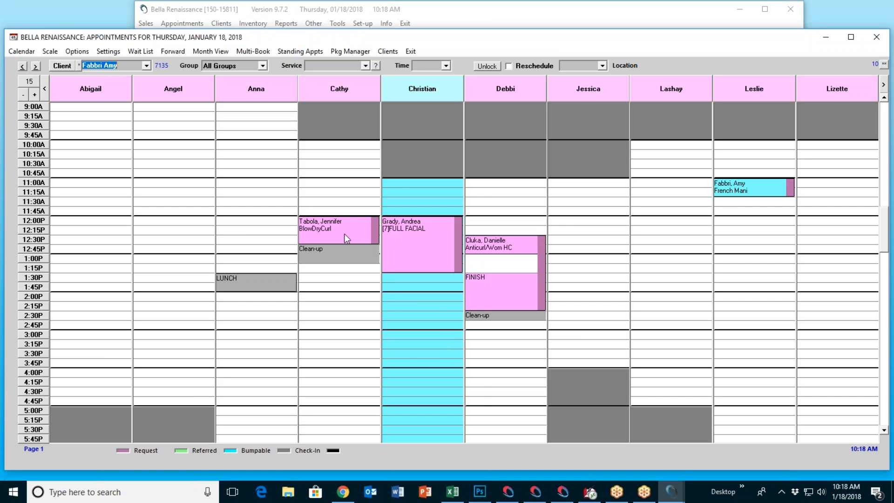
Step: Look through the actions available for the BlowDryCurl appointment and view the Standing Appointments form without booking anything
{"action": "right_click", "coordinate": [340, 222]}
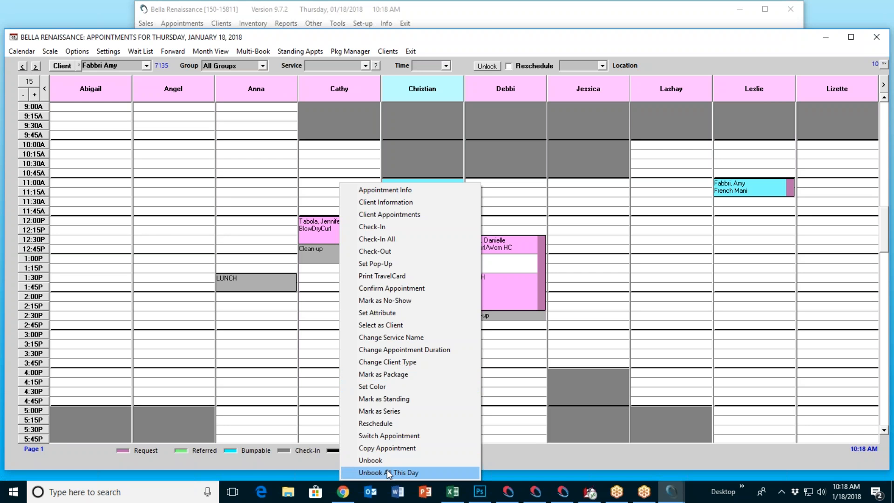
{"action": "left_click", "coordinate": [446, 40]}
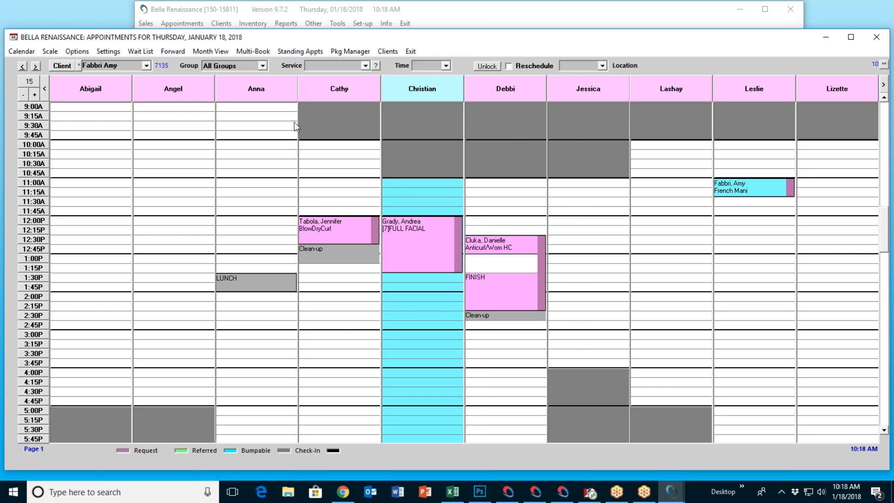
{"action": "left_click", "coordinate": [284, 51]}
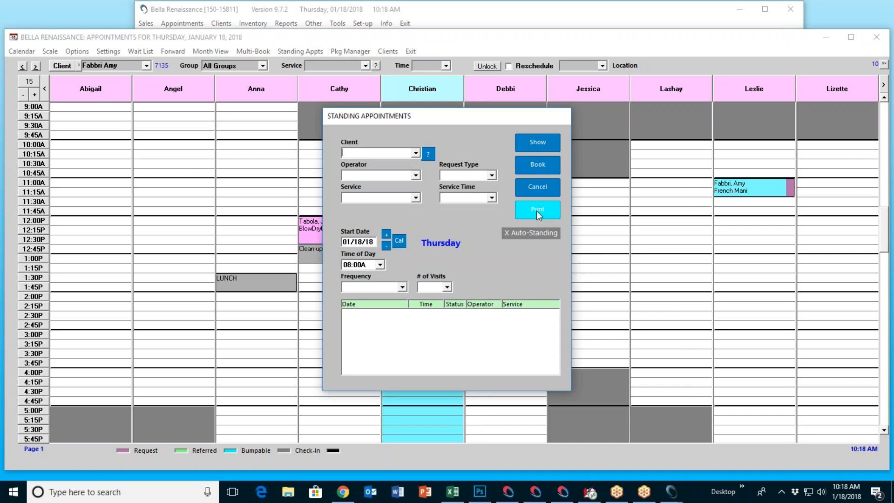
{"action": "left_click", "coordinate": [536, 189]}
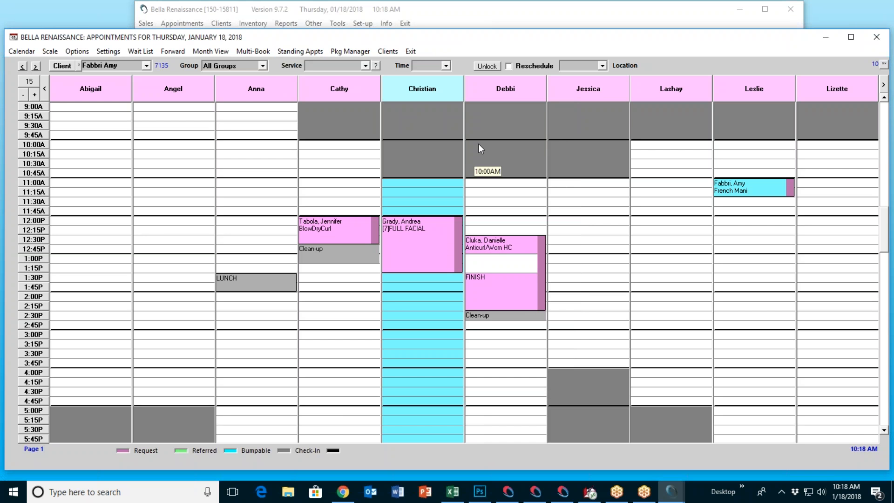
Step: Filter the appointment book by the Massage group and unbook the 11:00 AM M-HotStone60 appointment
{"action": "left_click", "coordinate": [262, 65]}
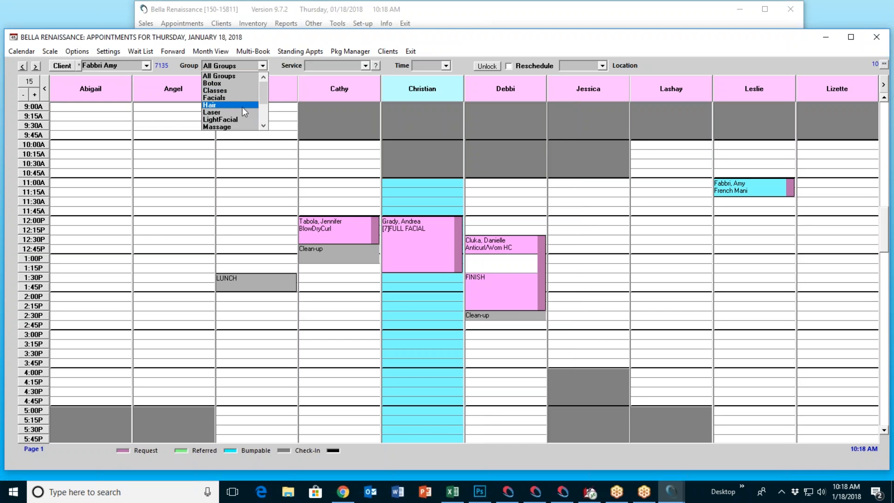
{"action": "left_click", "coordinate": [241, 126]}
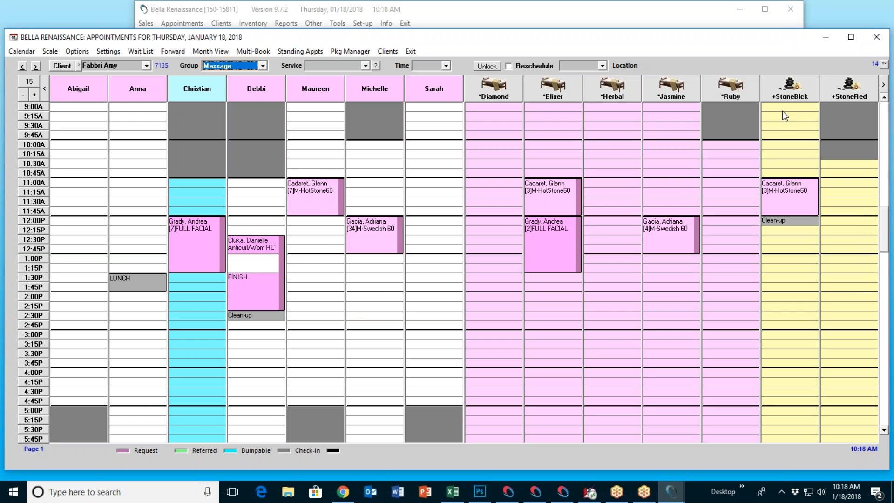
{"action": "right_click", "coordinate": [328, 191]}
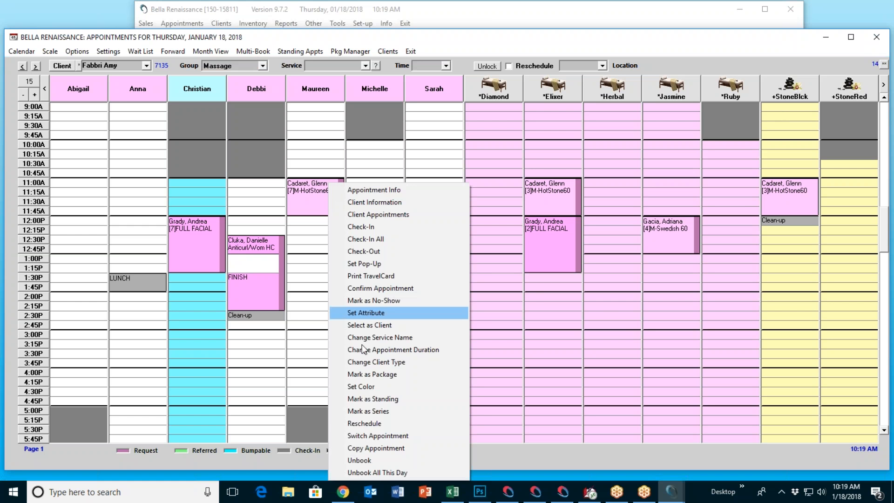
{"action": "left_click", "coordinate": [377, 460]}
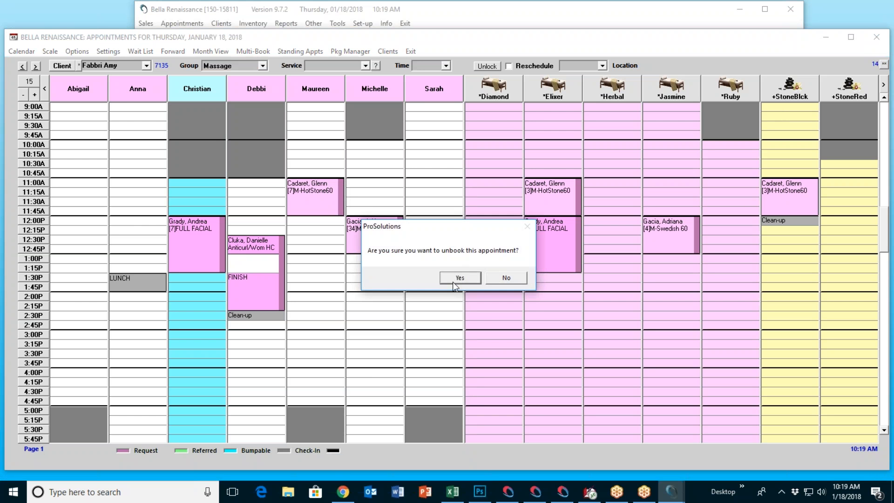
{"action": "left_click", "coordinate": [453, 281]}
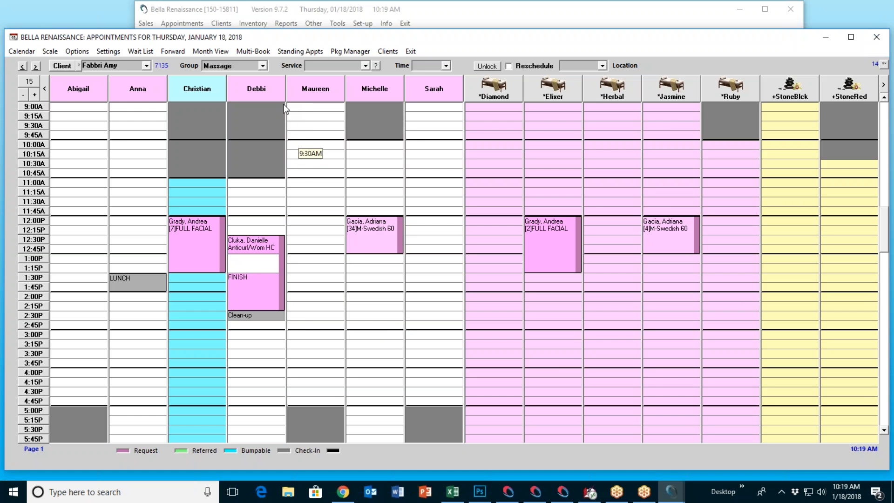
{"action": "left_click", "coordinate": [114, 54]}
{"action": "left_click", "coordinate": [142, 53]}
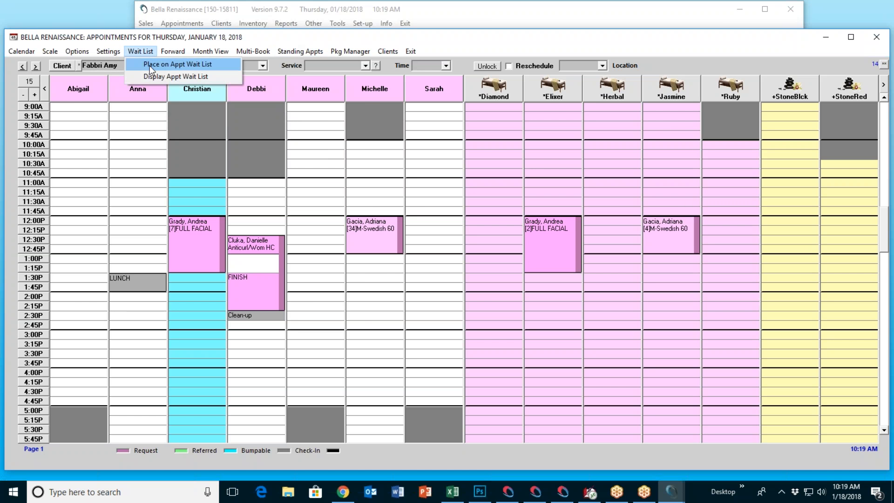
{"action": "left_click", "coordinate": [149, 65]}
{"action": "left_click", "coordinate": [315, 97]}
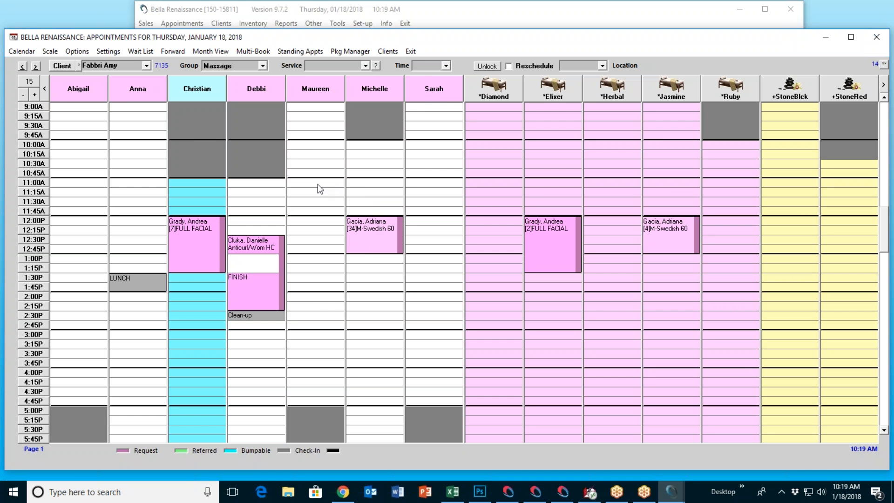
Step: Check out the 12:00 PM FULL FACIAL appointment and add a Back Facial by the seventh listed operator to the sale
{"action": "right_click", "coordinate": [209, 222]}
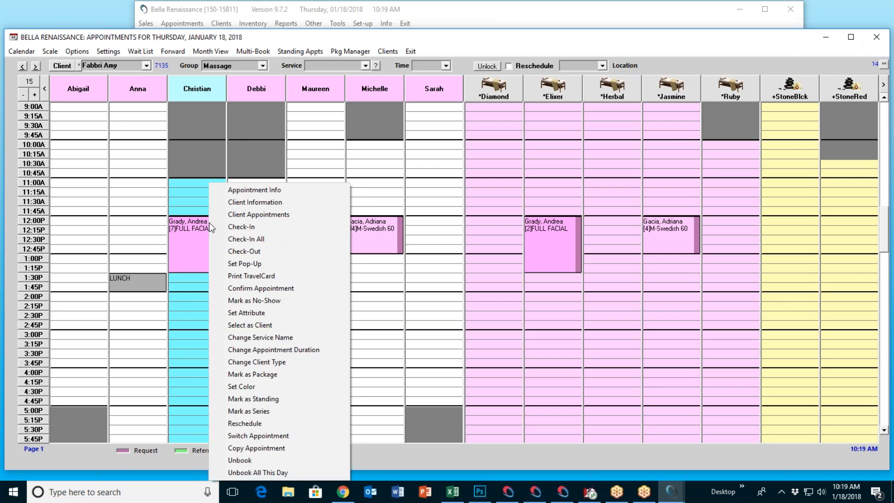
{"action": "left_click", "coordinate": [259, 254]}
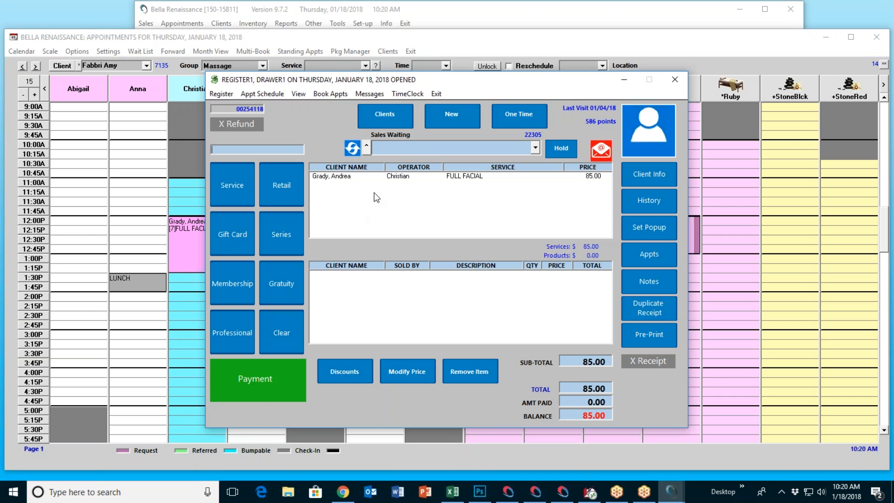
{"action": "left_click", "coordinate": [239, 192]}
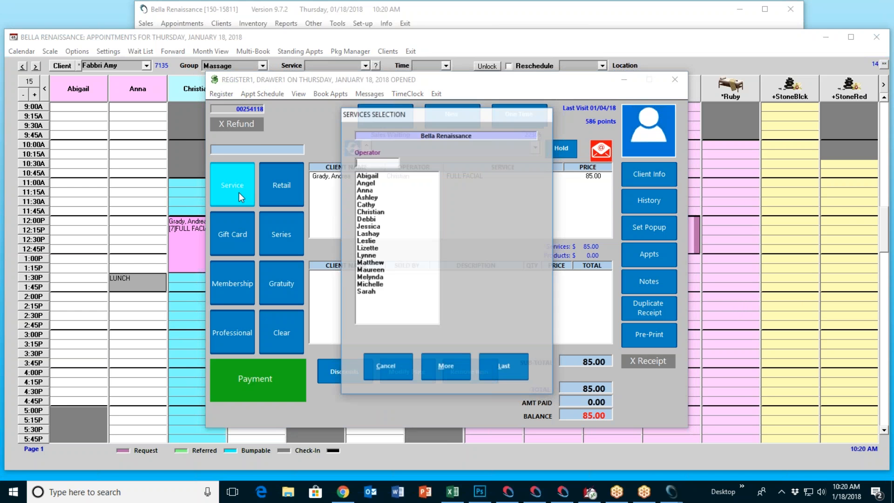
{"action": "left_click", "coordinate": [377, 222]}
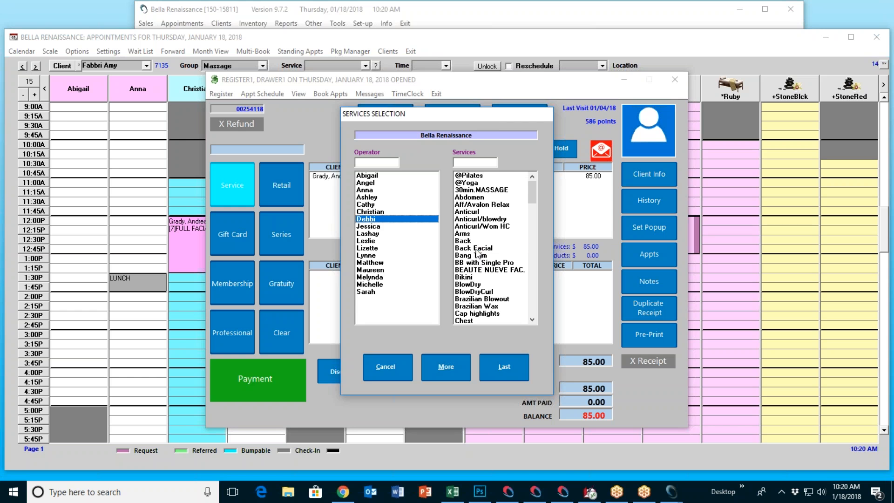
{"action": "left_click", "coordinate": [478, 248]}
{"action": "left_click", "coordinate": [498, 367]}
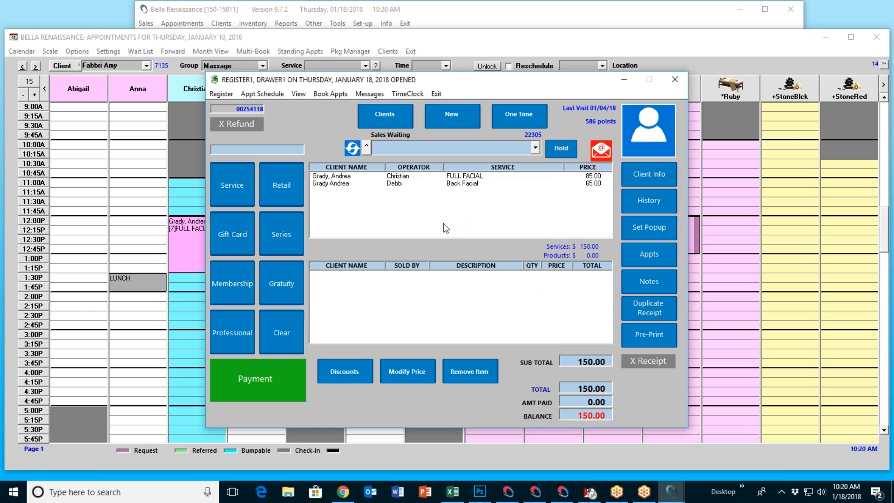
Step: Add product 20, Justin AIO Shampoo, to the sale and assign its commission to the tenth entry in the list
{"action": "type", "text": "20"}
{"action": "key", "text": "Return"}
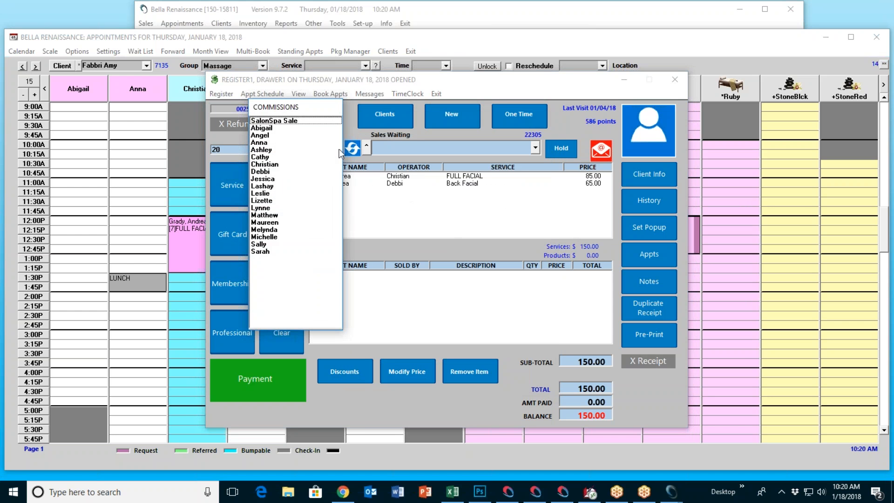
{"action": "left_click", "coordinate": [269, 186]}
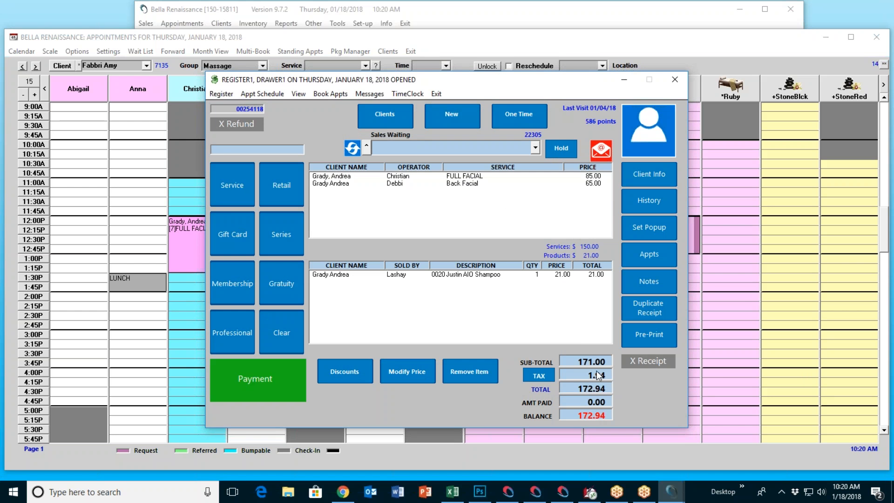
Step: Add a 15% gratuity to the sale, distributed to all operators
{"action": "left_click", "coordinate": [285, 286]}
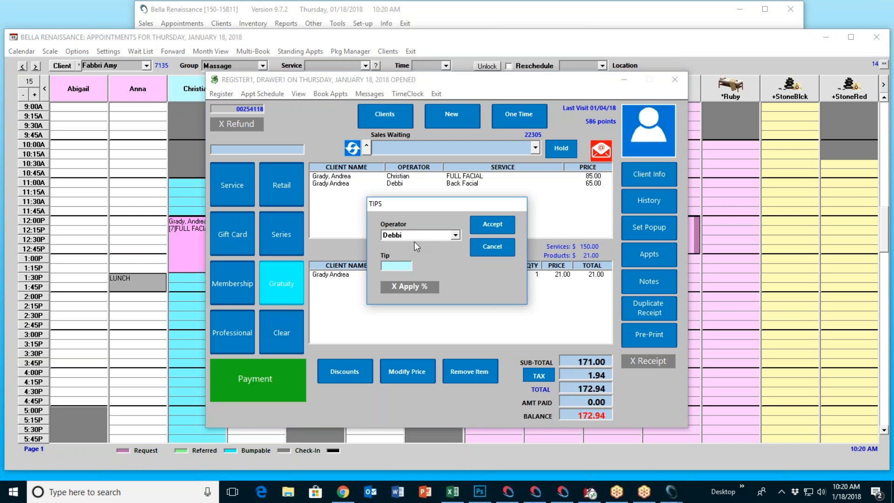
{"action": "left_click", "coordinate": [403, 286]}
{"action": "type", "text": "15"}
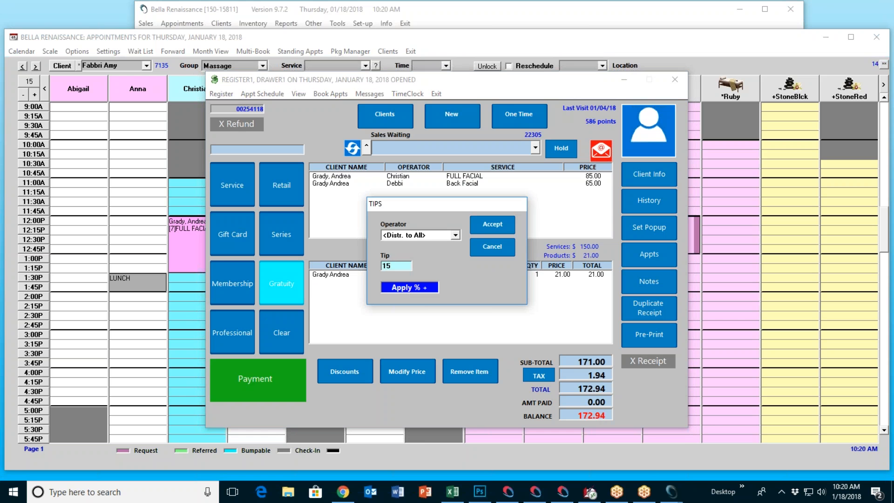
{"action": "left_click", "coordinate": [501, 225]}
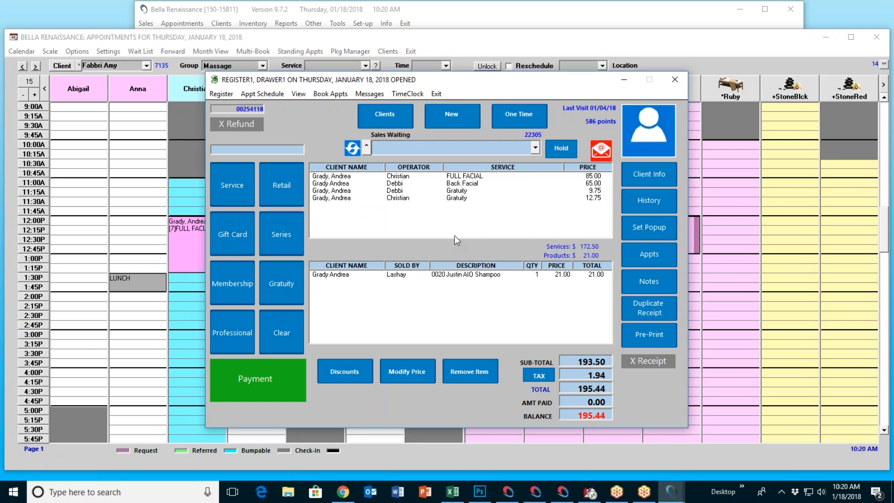
Step: Review the payment types from Cash through On Account for the sale, cancel the payment and decline clearing the sale
{"action": "left_click", "coordinate": [276, 380]}
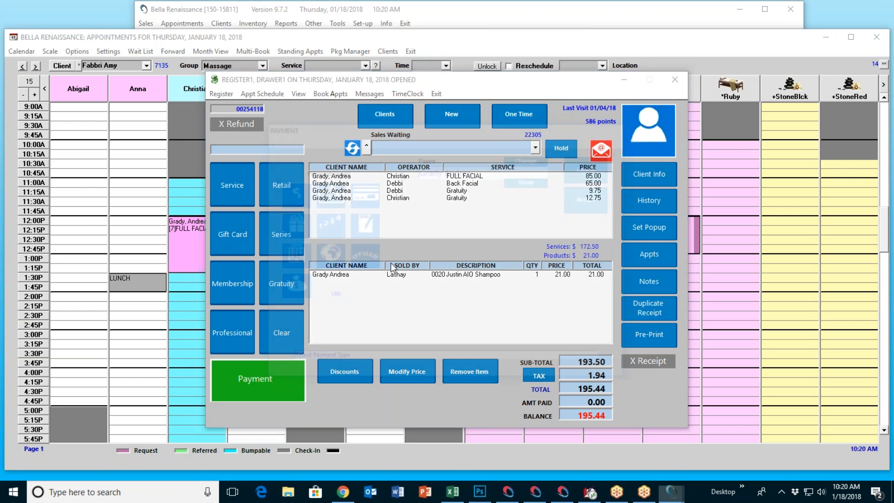
{"action": "left_click", "coordinate": [302, 191]}
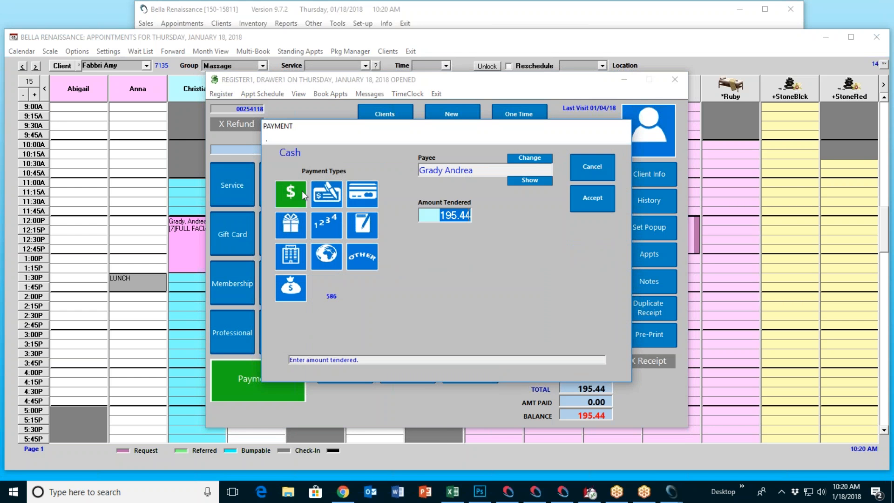
{"action": "left_click", "coordinate": [322, 198]}
{"action": "left_click", "coordinate": [360, 190]}
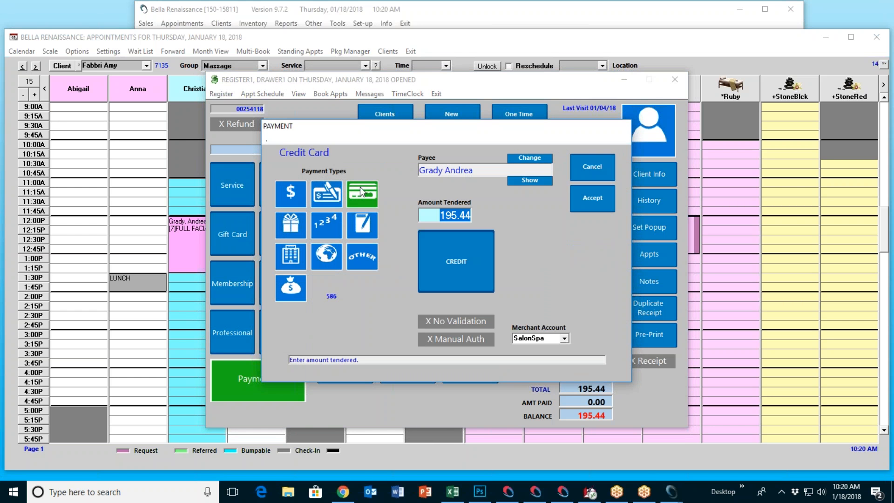
{"action": "left_click", "coordinate": [299, 226]}
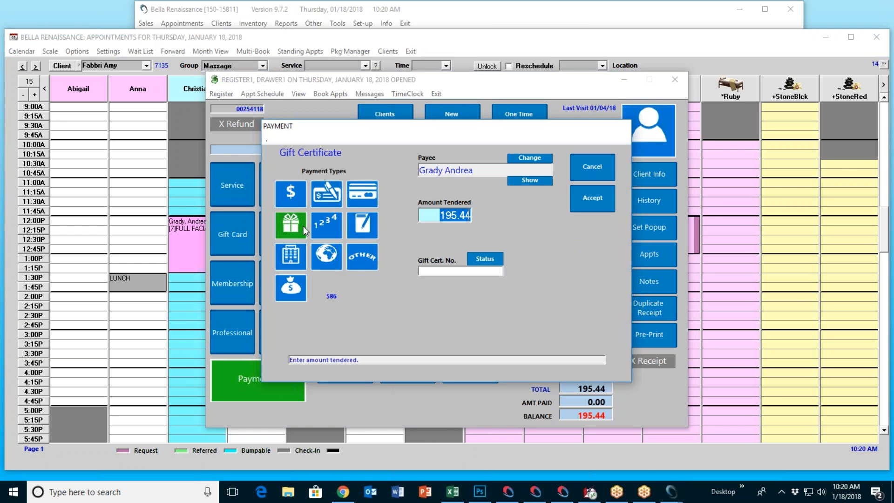
{"action": "left_click", "coordinate": [327, 225]}
{"action": "left_click", "coordinate": [359, 227]}
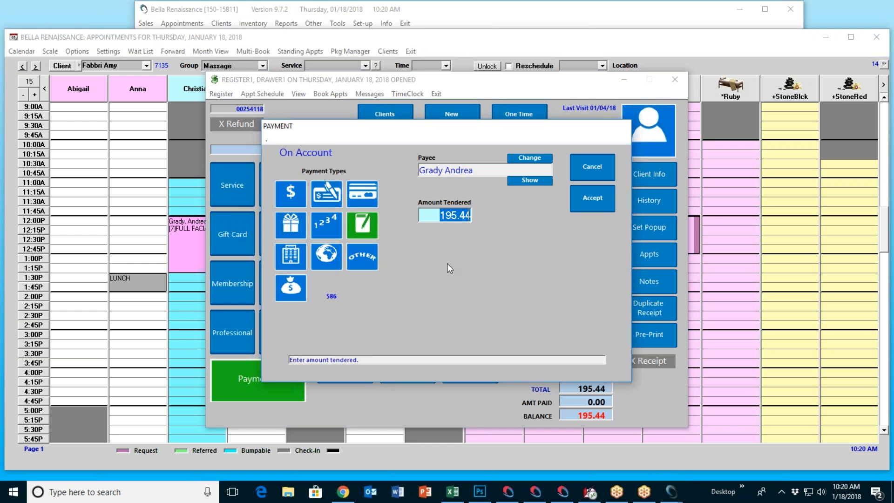
{"action": "left_click", "coordinate": [591, 169]}
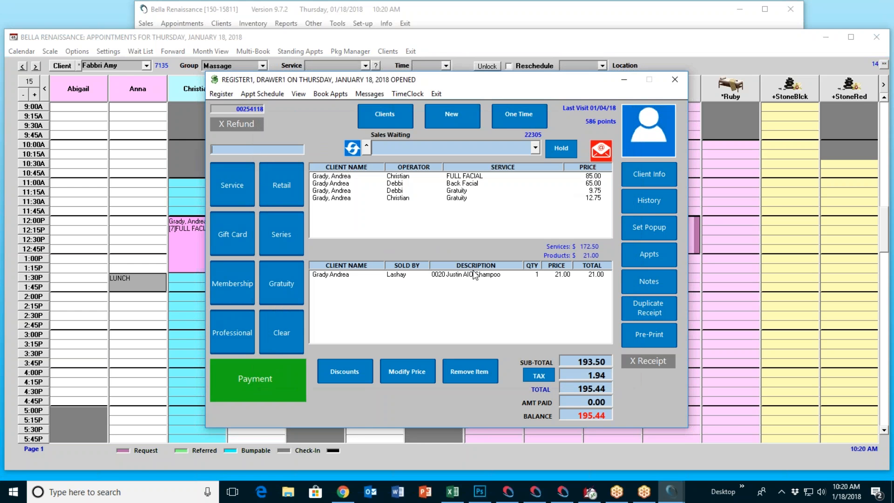
{"action": "left_click", "coordinate": [289, 332]}
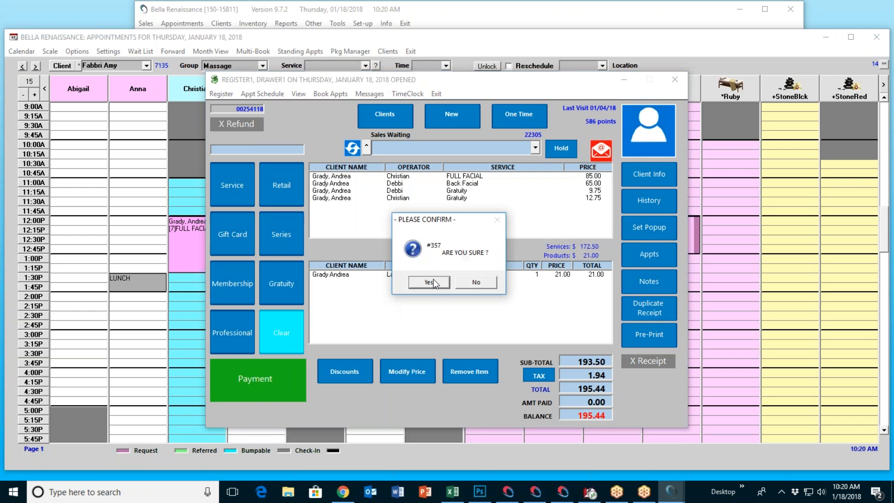
{"action": "left_click", "coordinate": [475, 283]}
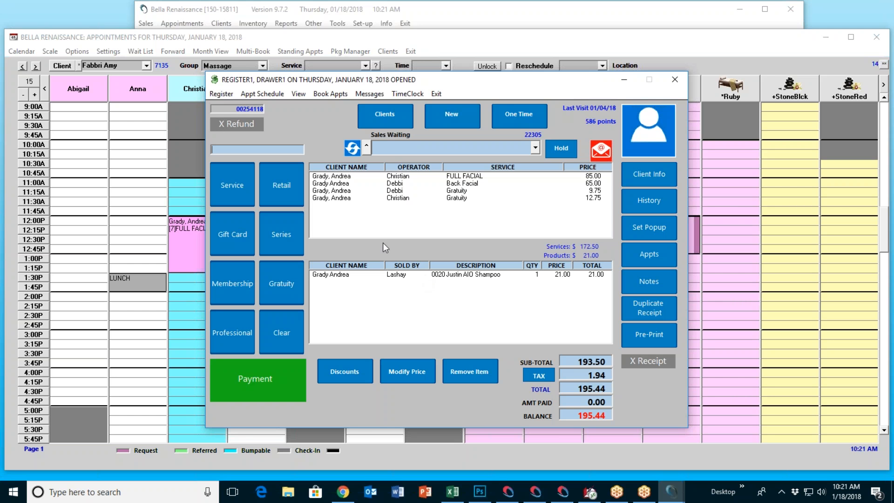
Step: Try the Mangers Comp coupon as a percent discount on the FULL FACIAL service with Discount ALL switched off
{"action": "left_click", "coordinate": [394, 178]}
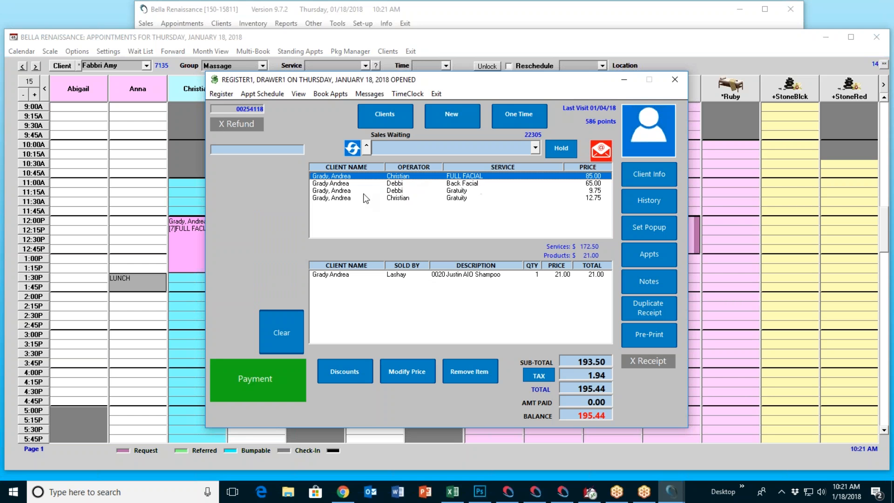
{"action": "left_click", "coordinate": [352, 368]}
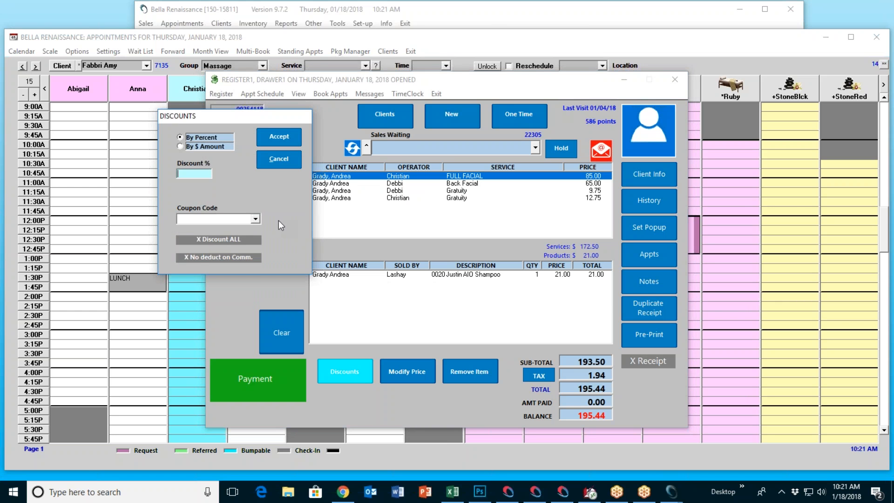
{"action": "left_click", "coordinate": [255, 219]}
{"action": "scroll", "coordinate": [221, 264], "scroll_direction": "down", "scroll_amount": 3}
{"action": "scroll", "coordinate": [222, 265], "scroll_direction": "down", "scroll_amount": 3}
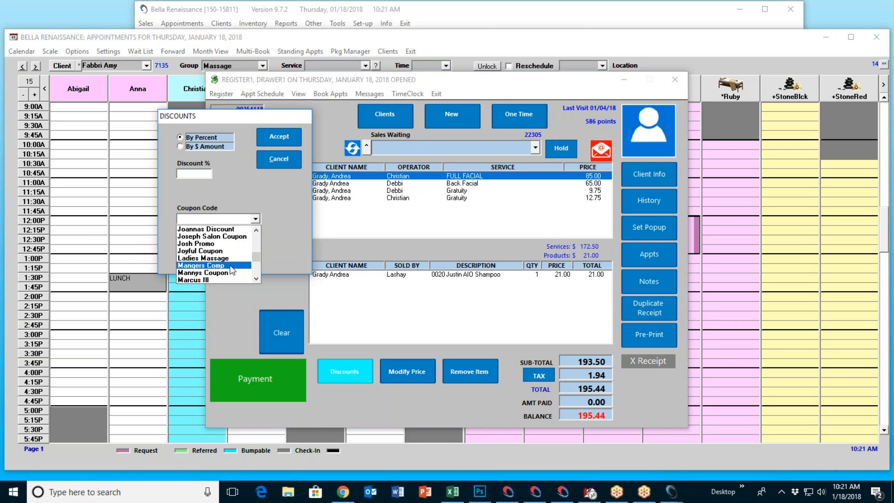
{"action": "left_click", "coordinate": [231, 265]}
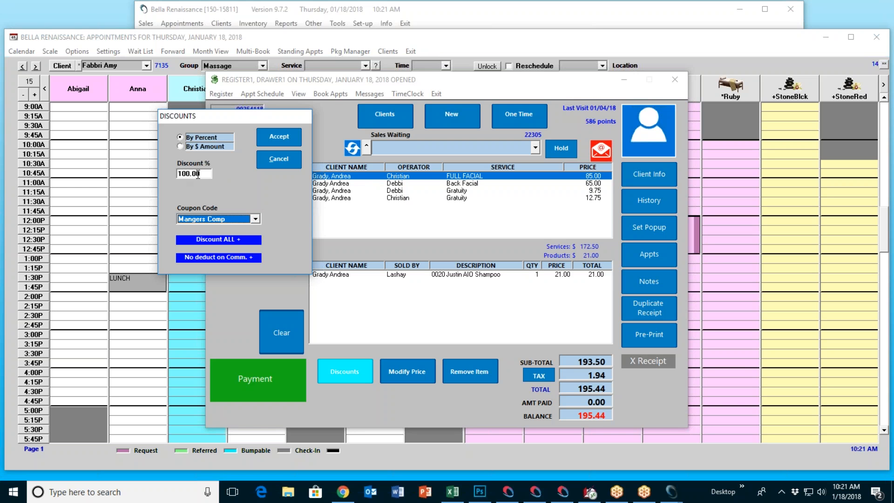
{"action": "left_click", "coordinate": [225, 243]}
{"action": "left_click", "coordinate": [236, 242]}
{"action": "left_click", "coordinate": [227, 238]}
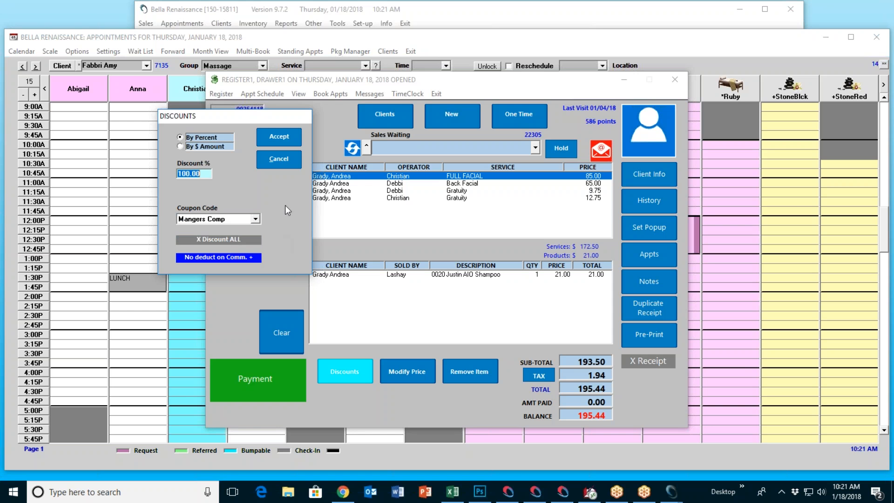
Step: Try the Employee Discount coupon on the FULL FACIAL service and cancel the discount
{"action": "left_click", "coordinate": [255, 219]}
{"action": "scroll", "coordinate": [234, 252], "scroll_direction": "up", "scroll_amount": 3}
{"action": "left_click", "coordinate": [228, 257]}
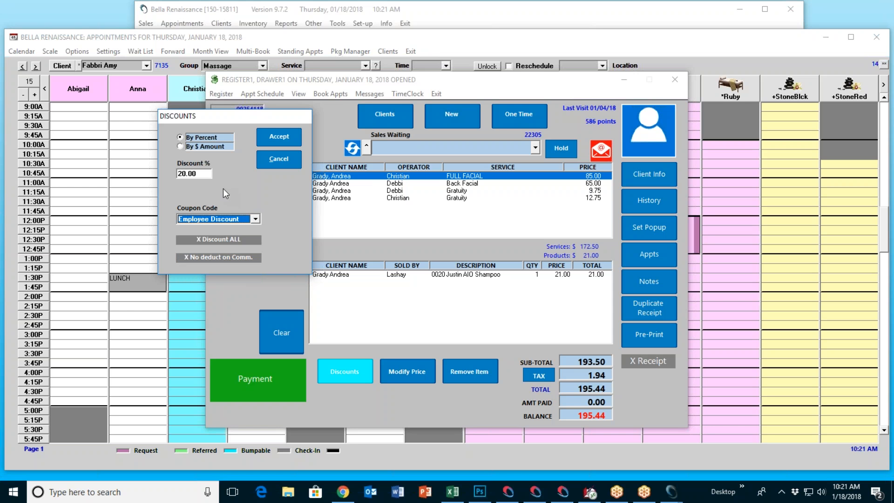
{"action": "left_click", "coordinate": [270, 158]}
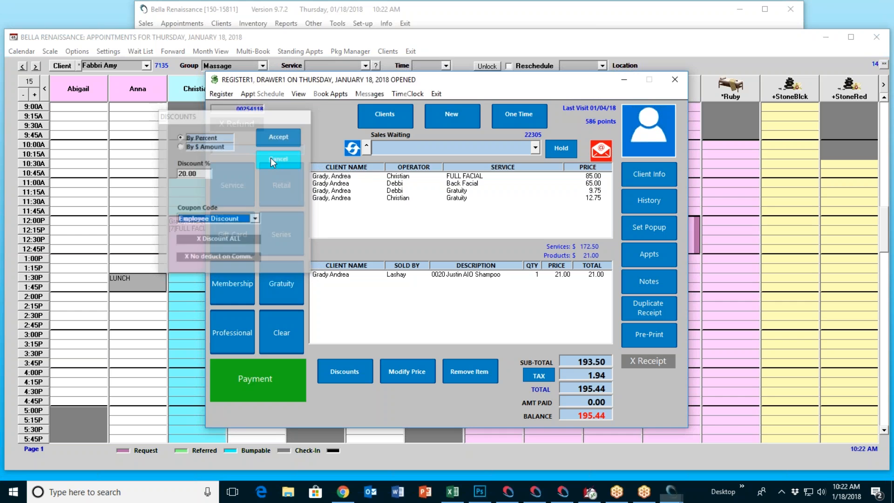
Step: Clear the current sale and load the French Mani sale from the waiting sales
{"action": "left_click", "coordinate": [298, 333]}
{"action": "left_click", "coordinate": [433, 283]}
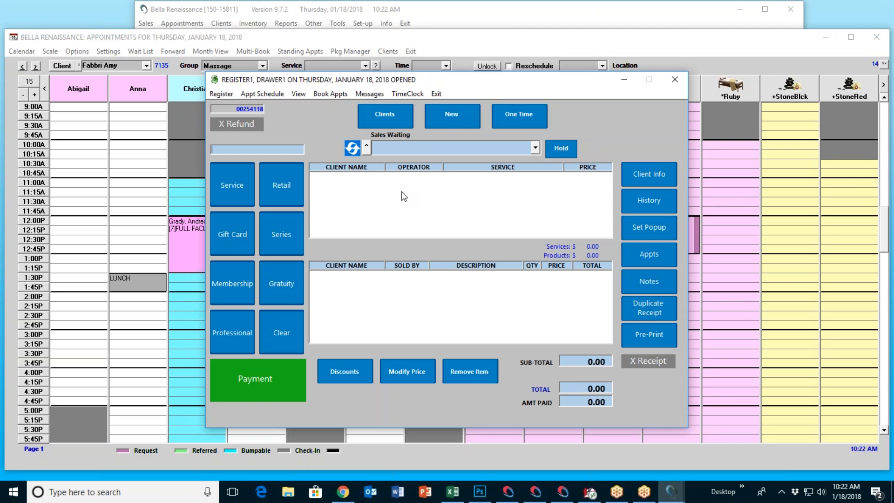
{"action": "left_click", "coordinate": [535, 150]}
{"action": "left_click", "coordinate": [467, 163]}
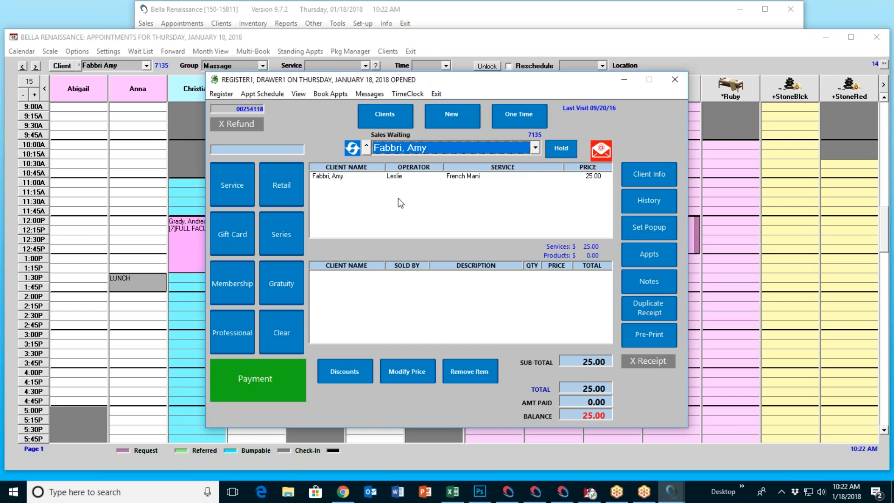
Step: Try a dollar-amount discount with the Cecelias Coupon code on the French Mani service and cancel it
{"action": "left_click", "coordinate": [397, 176]}
{"action": "left_click", "coordinate": [346, 371]}
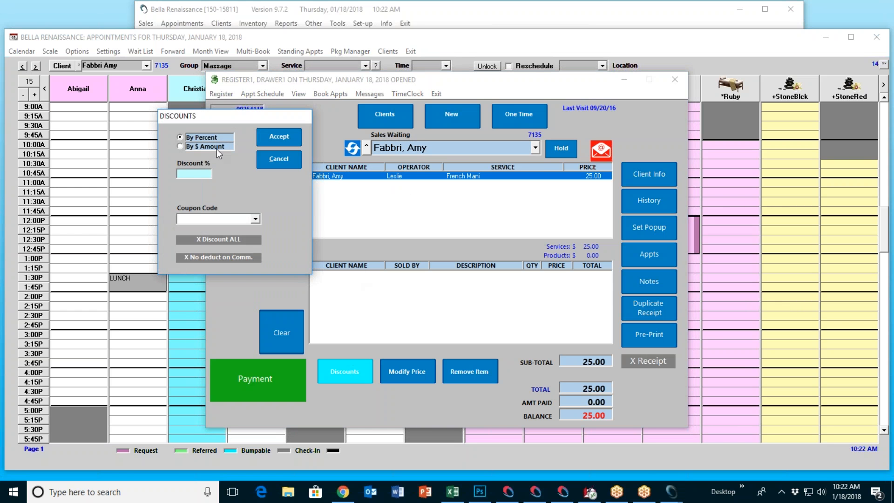
{"action": "left_click", "coordinate": [181, 146]}
{"action": "left_click", "coordinate": [256, 219]}
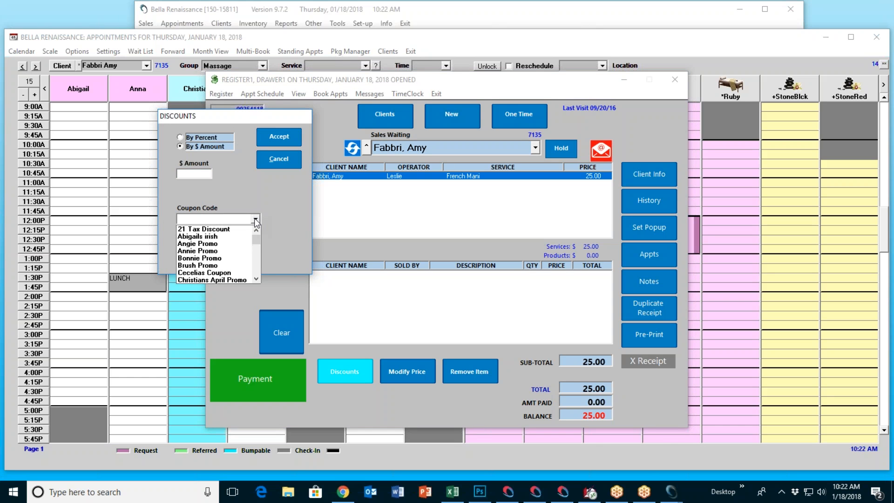
{"action": "left_click", "coordinate": [212, 275]}
{"action": "left_click", "coordinate": [179, 146]}
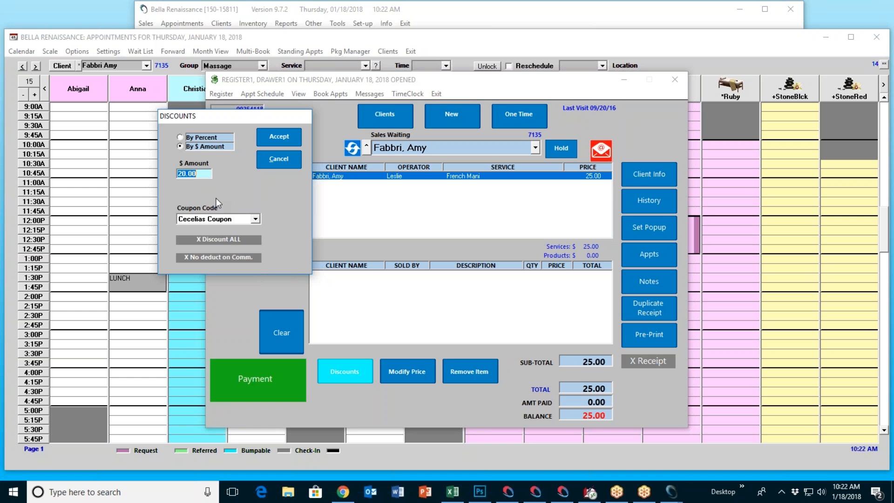
{"action": "left_click", "coordinate": [279, 159]}
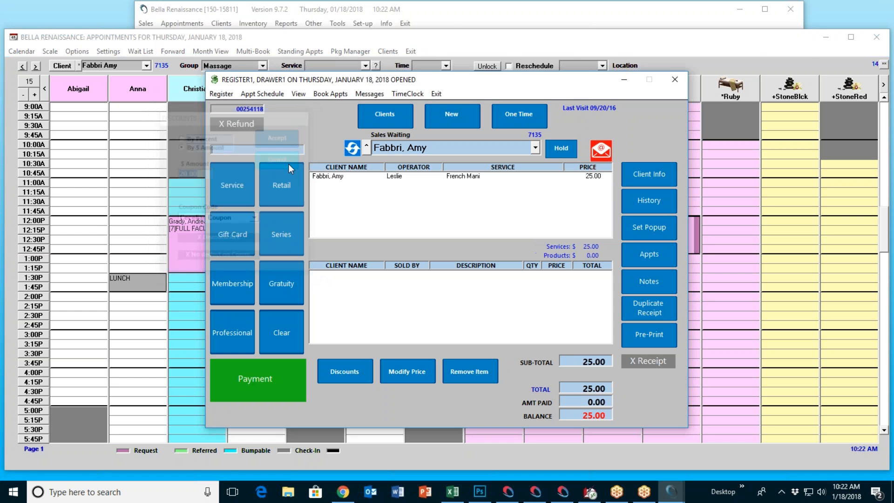
Step: View the coupon code setup in the sales register configuration, close it and return to the register
{"action": "left_click", "coordinate": [448, 12]}
{"action": "left_click", "coordinate": [357, 23]}
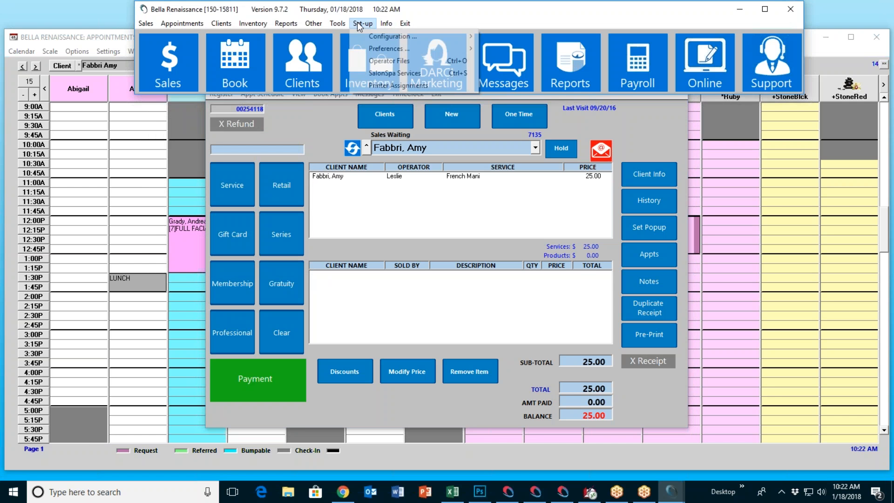
{"action": "mouse_move", "coordinate": [407, 37]}
{"action": "mouse_move", "coordinate": [515, 37]}
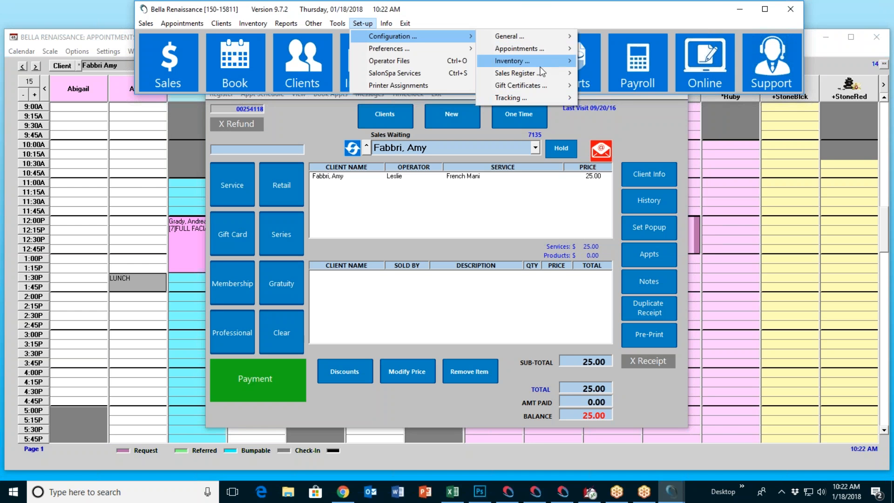
{"action": "mouse_move", "coordinate": [542, 74]}
{"action": "left_click", "coordinate": [627, 97]}
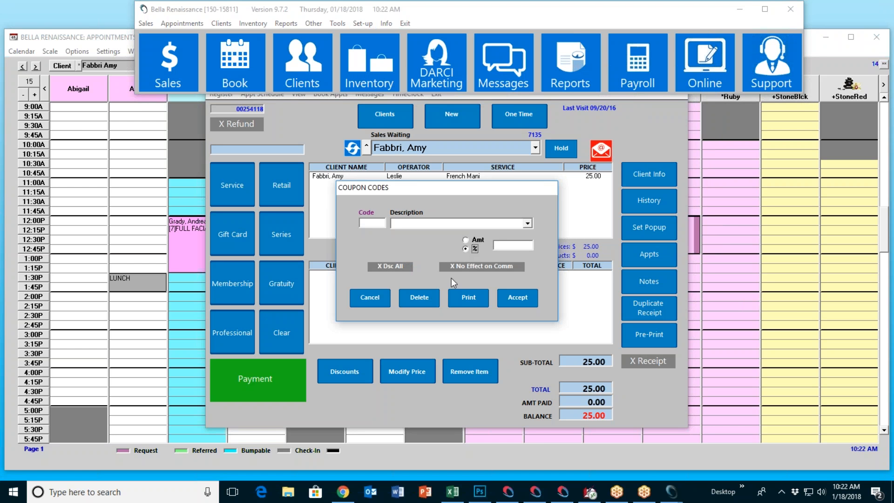
{"action": "left_click", "coordinate": [367, 297]}
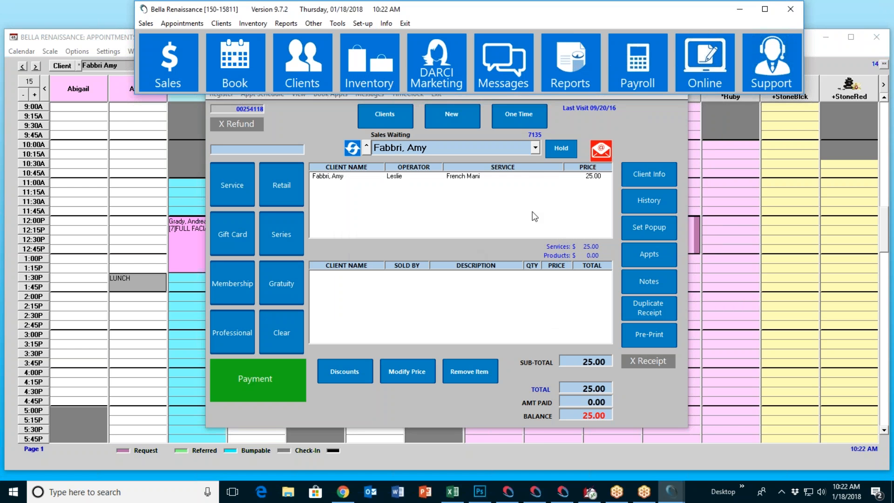
{"action": "left_click", "coordinate": [639, 127]}
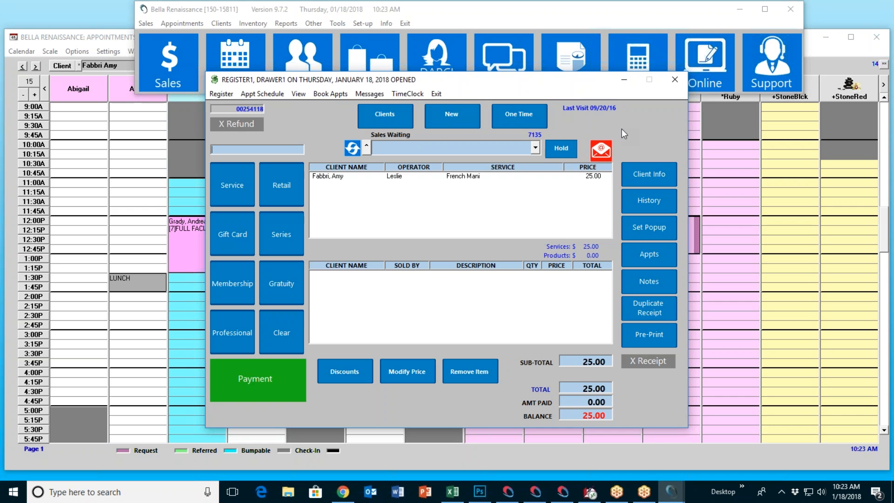
Step: Open the French Mani service's price for modification and cancel the price change
{"action": "left_click", "coordinate": [446, 181]}
{"action": "left_click", "coordinate": [401, 372]}
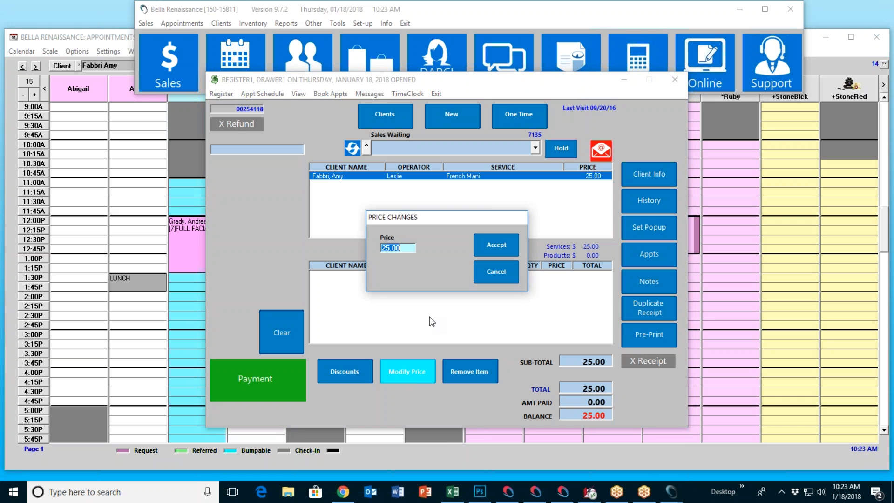
{"action": "left_click", "coordinate": [506, 275]}
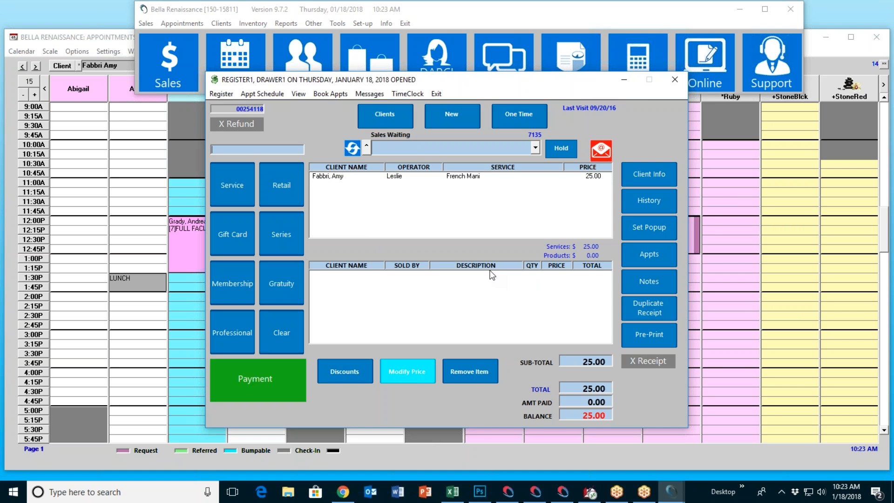
Step: Clear the sale from the register and reload the French Mani sale from the waiting sales
{"action": "left_click", "coordinate": [287, 328]}
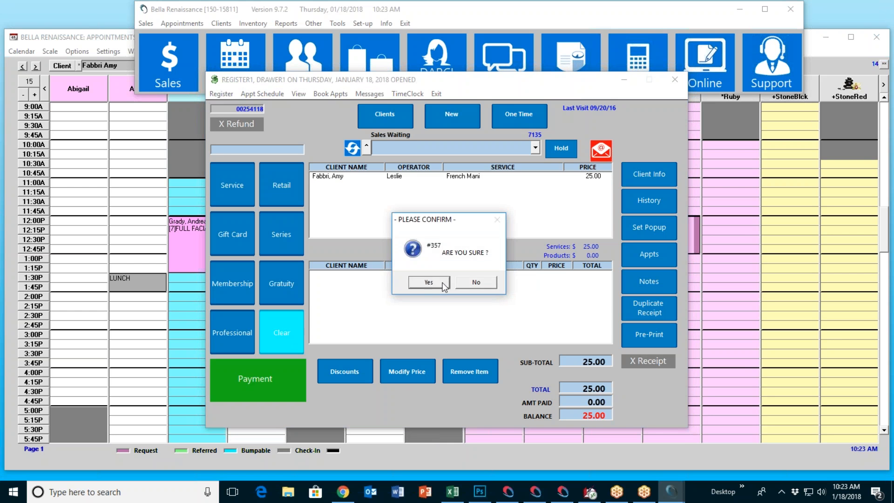
{"action": "left_click", "coordinate": [436, 281]}
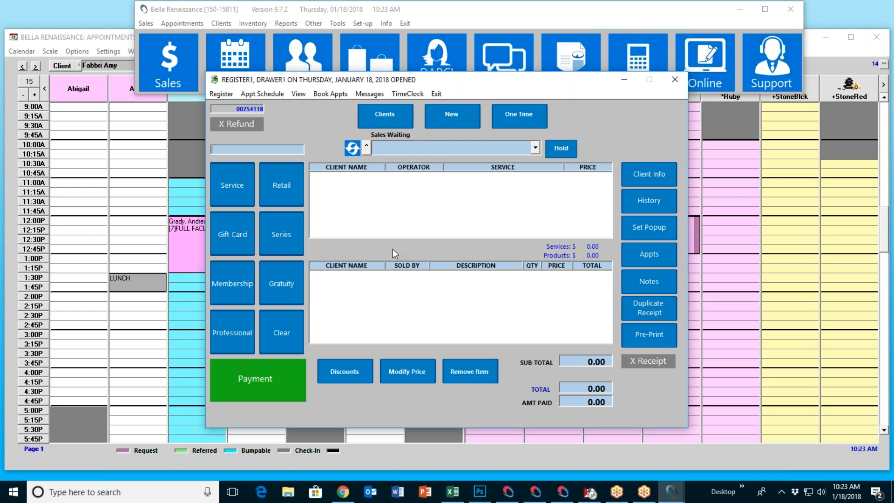
{"action": "left_click", "coordinate": [536, 148]}
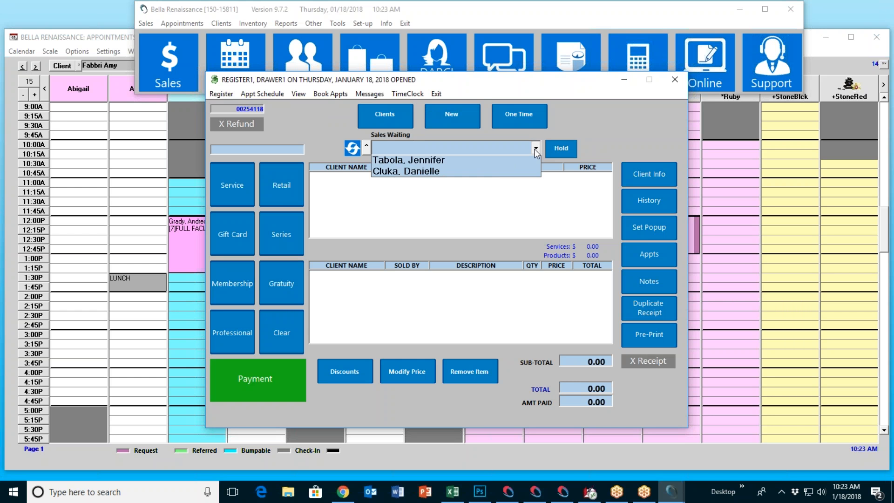
{"action": "left_click", "coordinate": [493, 163]}
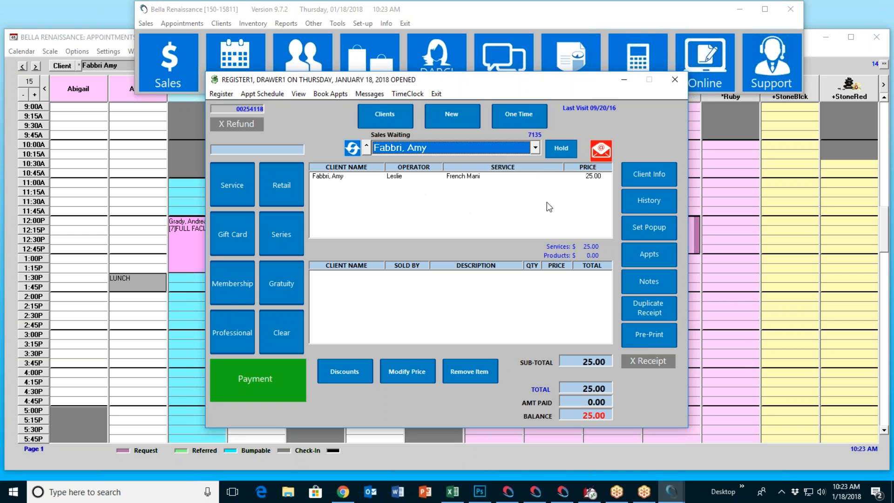
Step: Look through the cash, gift certificate and credit card payment types for the French Mani sale and cancel the payment
{"action": "left_click", "coordinate": [290, 372]}
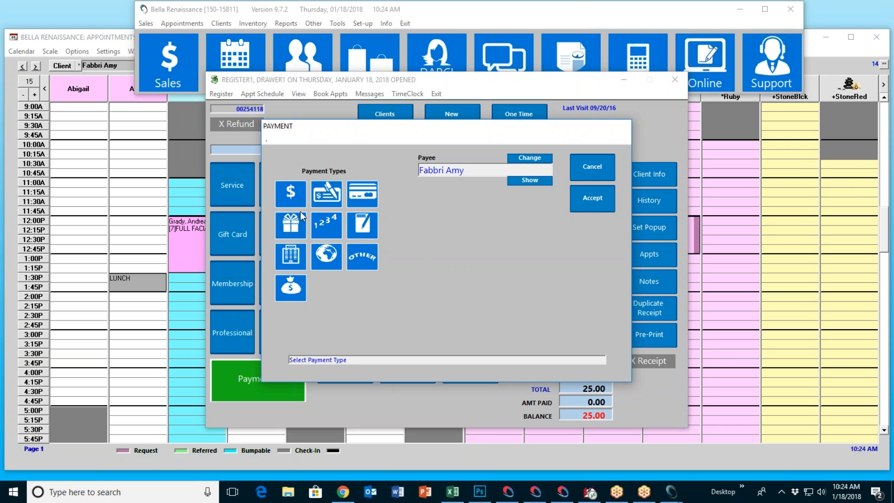
{"action": "left_click", "coordinate": [291, 194]}
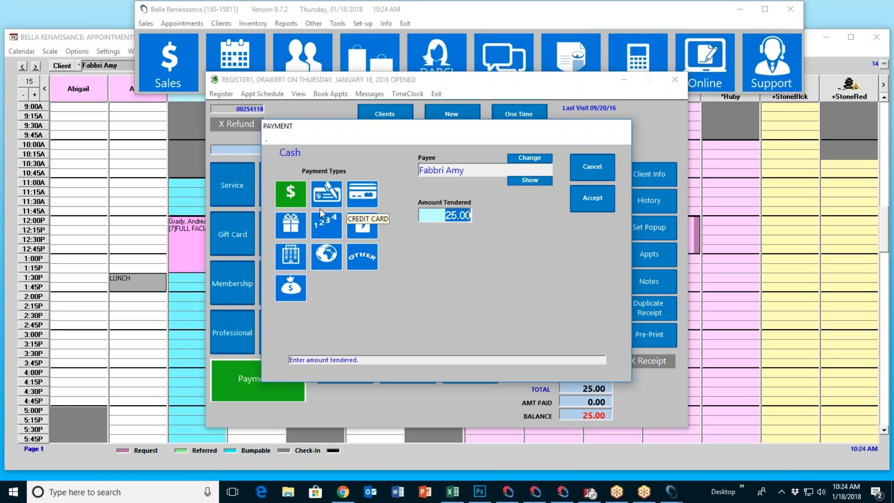
{"action": "left_click", "coordinate": [293, 226]}
{"action": "left_click", "coordinate": [367, 199]}
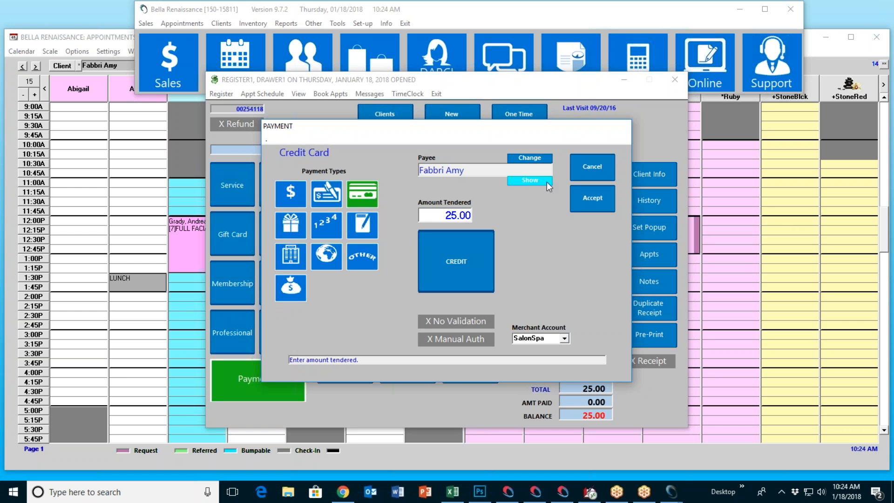
{"action": "left_click", "coordinate": [585, 168]}
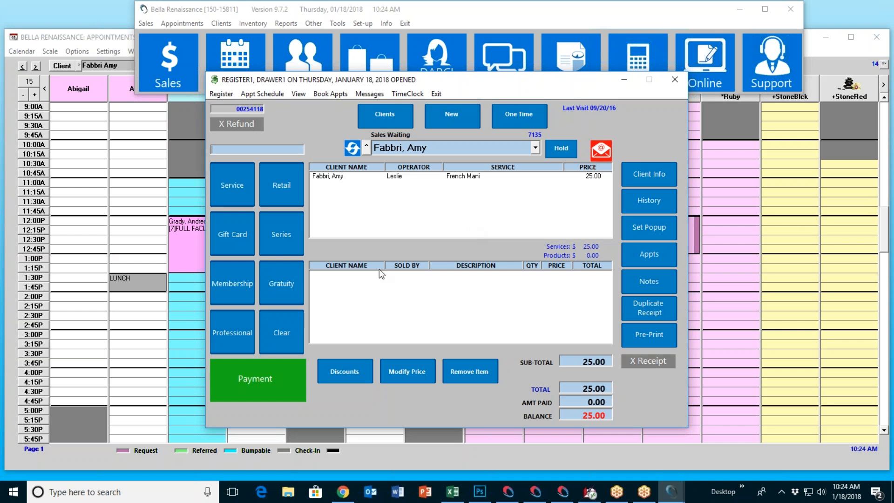
Step: Clear the French Mani sale from the register and select another client for a new sale
{"action": "left_click", "coordinate": [299, 331]}
{"action": "left_click", "coordinate": [428, 282]}
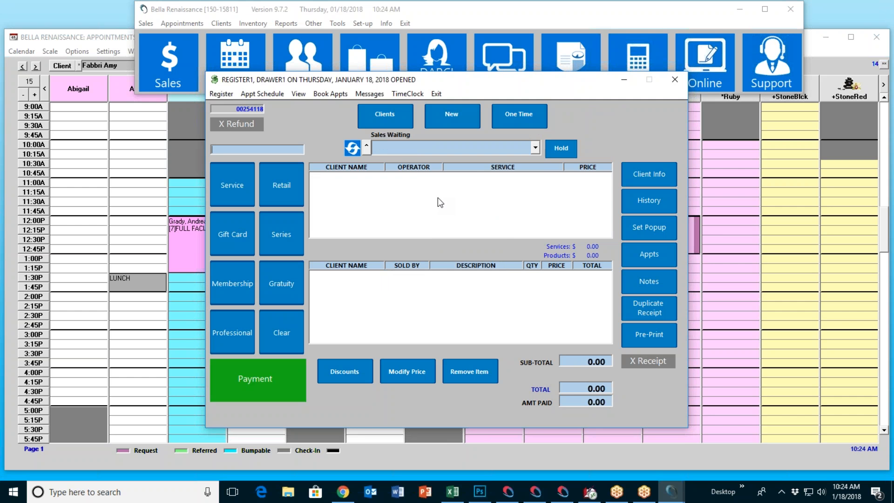
{"action": "left_click", "coordinate": [396, 116]}
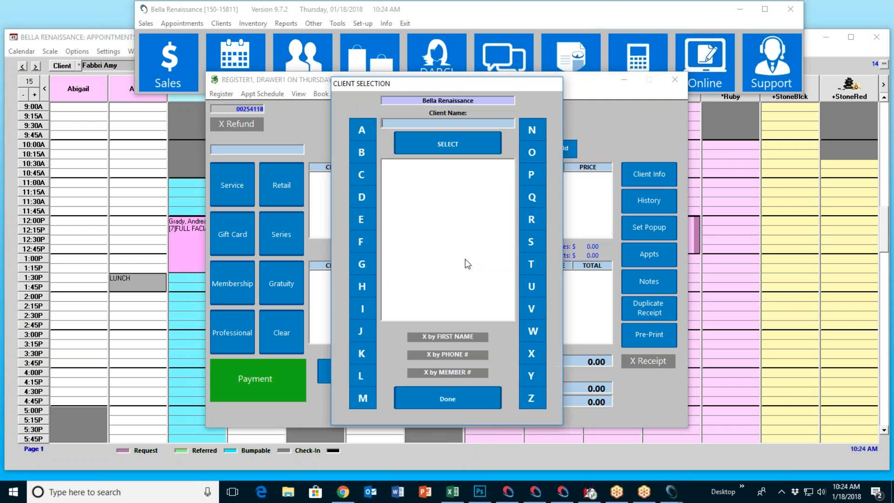
{"action": "left_click", "coordinate": [446, 193]}
{"action": "double_click", "coordinate": [445, 192]}
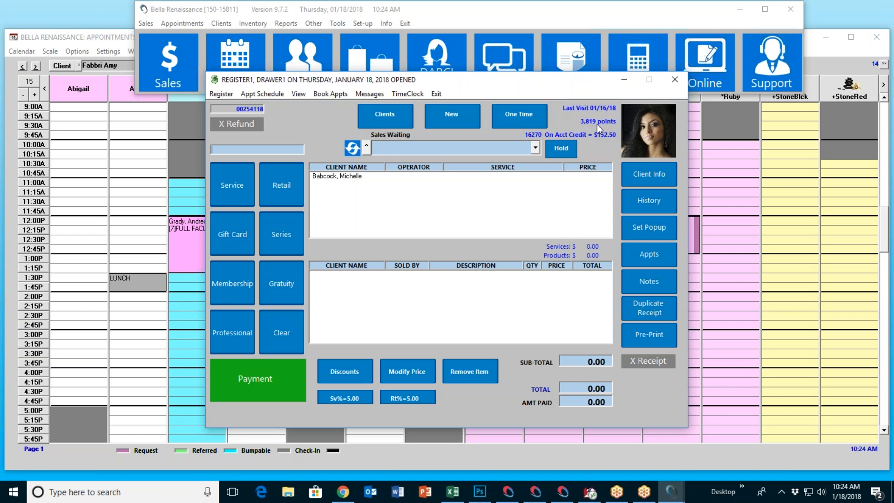
Step: Review the selected client's information record and add a Brazilian Blowout service with an operator to the sale
{"action": "left_click", "coordinate": [638, 175]}
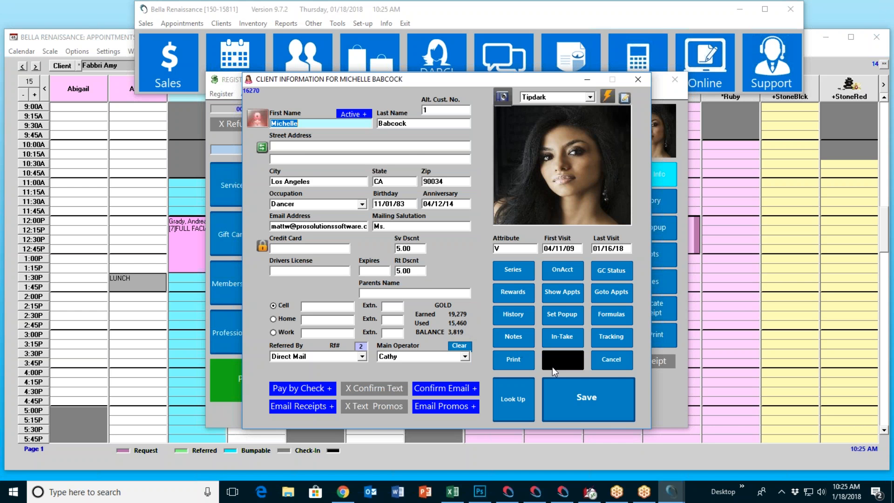
{"action": "left_click", "coordinate": [607, 382]}
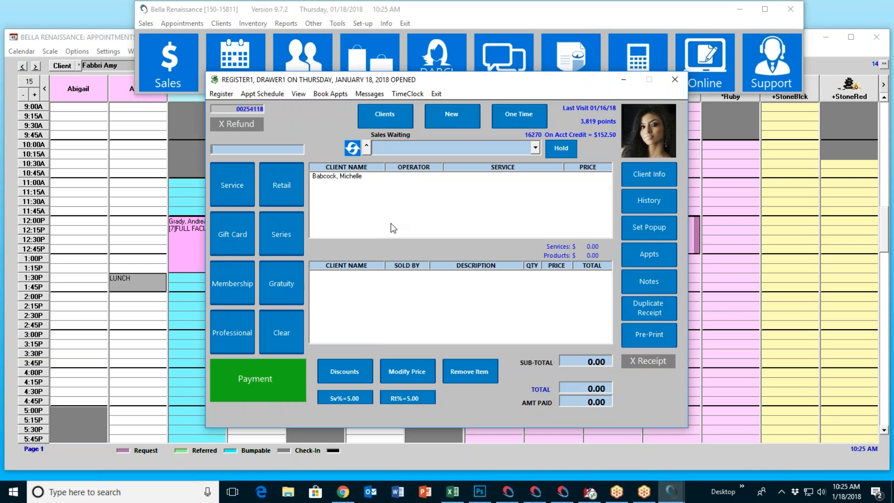
{"action": "left_click", "coordinate": [250, 184]}
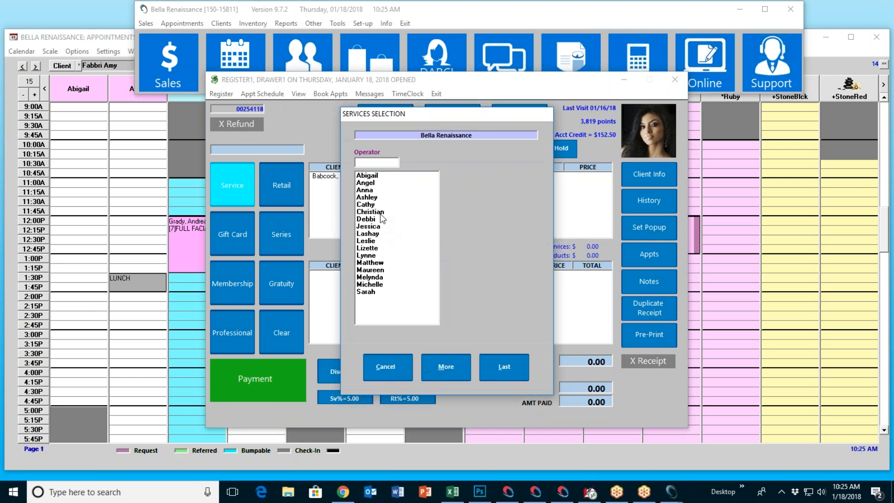
{"action": "left_click", "coordinate": [382, 211]}
{"action": "left_click", "coordinate": [484, 255]}
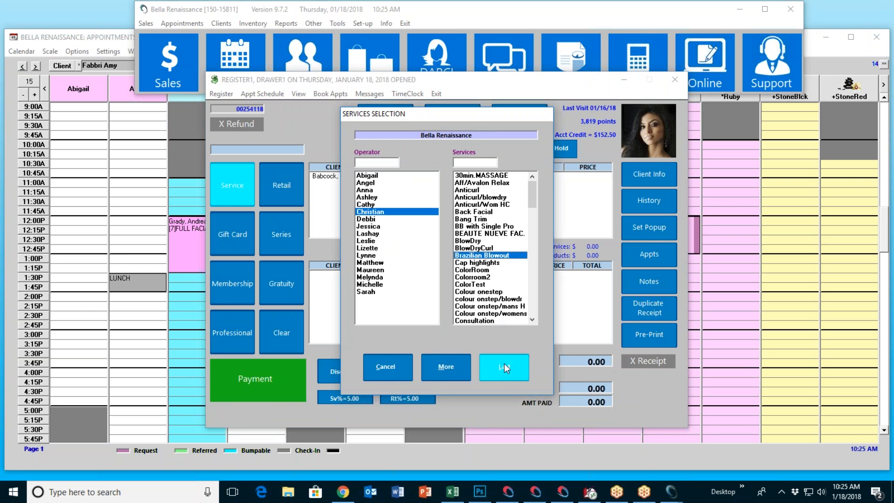
{"action": "left_click", "coordinate": [504, 365]}
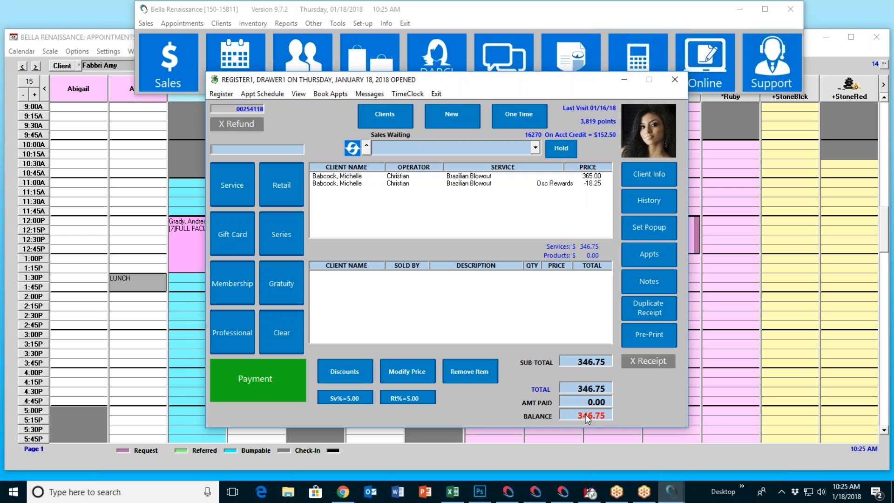
Step: Try to pay for the Brazilian Blowout with the client's reward points and cancel the payment
{"action": "left_click", "coordinate": [257, 367]}
{"action": "left_click", "coordinate": [290, 289]}
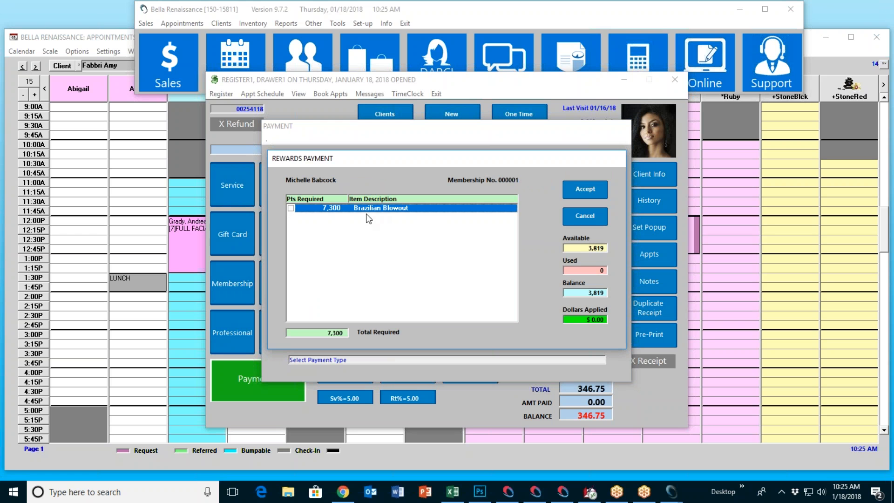
{"action": "left_click", "coordinate": [291, 208]}
{"action": "left_click", "coordinate": [585, 217]}
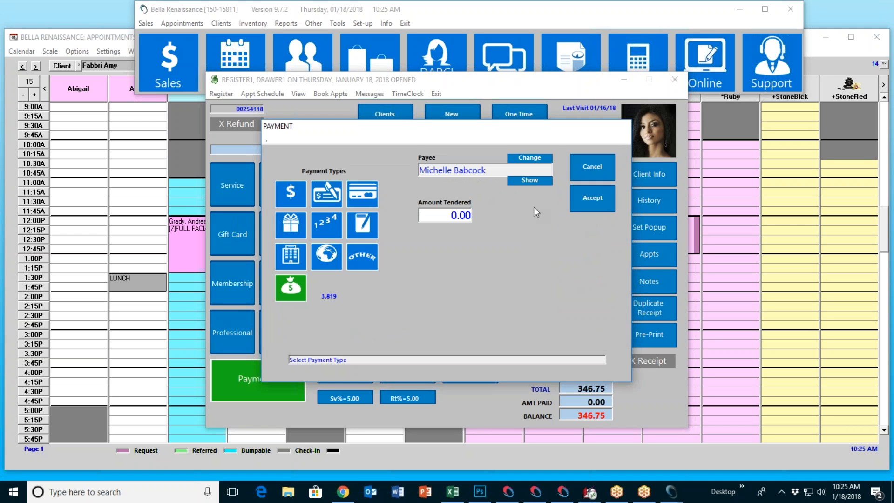
{"action": "left_click", "coordinate": [582, 169]}
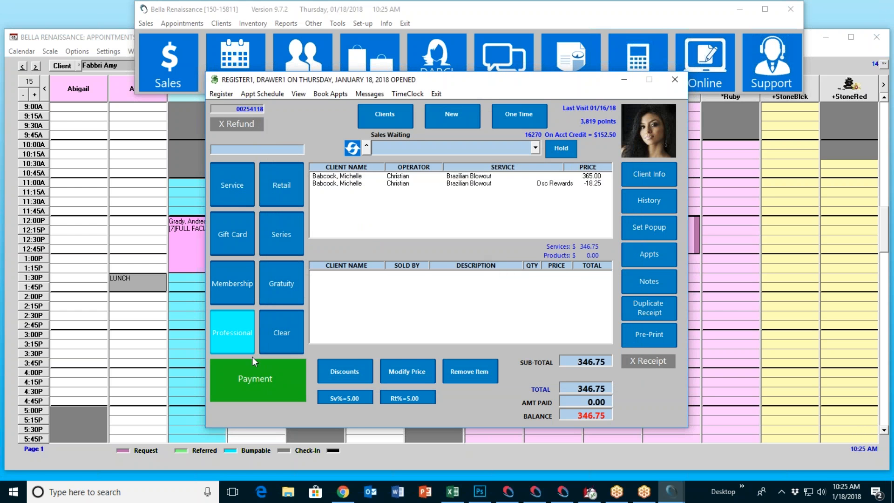
Step: Reopen the payment for the sale and look through the cash, check, credit card and on-account payment types
{"action": "left_click", "coordinate": [299, 365]}
{"action": "left_click", "coordinate": [301, 200]}
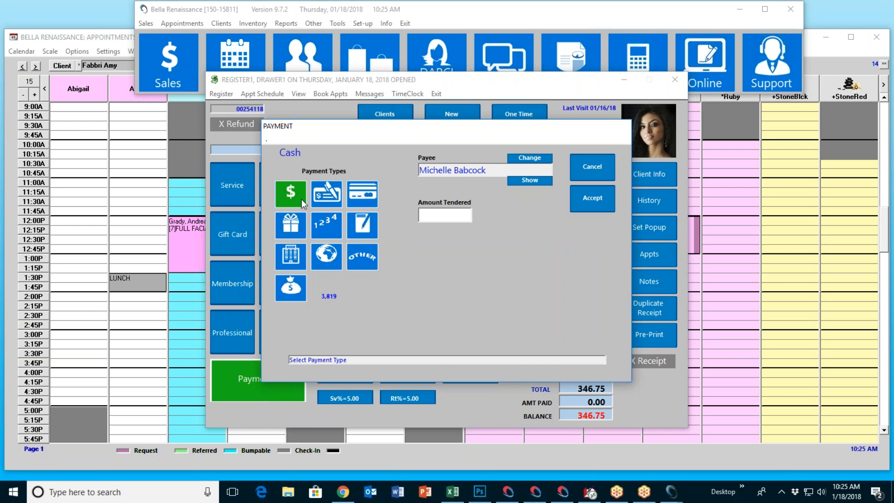
{"action": "left_click", "coordinate": [324, 198]}
{"action": "left_click", "coordinate": [362, 197]}
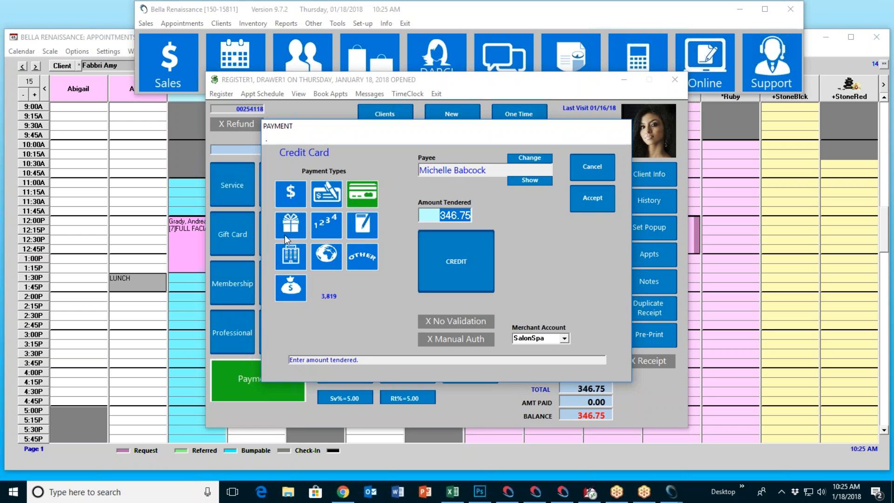
{"action": "left_click", "coordinate": [328, 225]}
{"action": "left_click", "coordinate": [372, 230]}
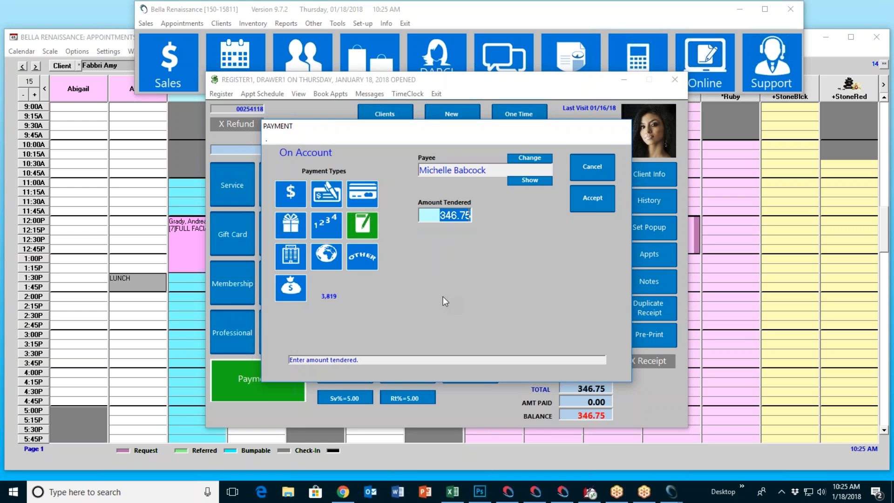
Step: Try a gift certificate payment by entering the certificate number, and decline using the expired certificate
{"action": "left_click", "coordinate": [300, 233]}
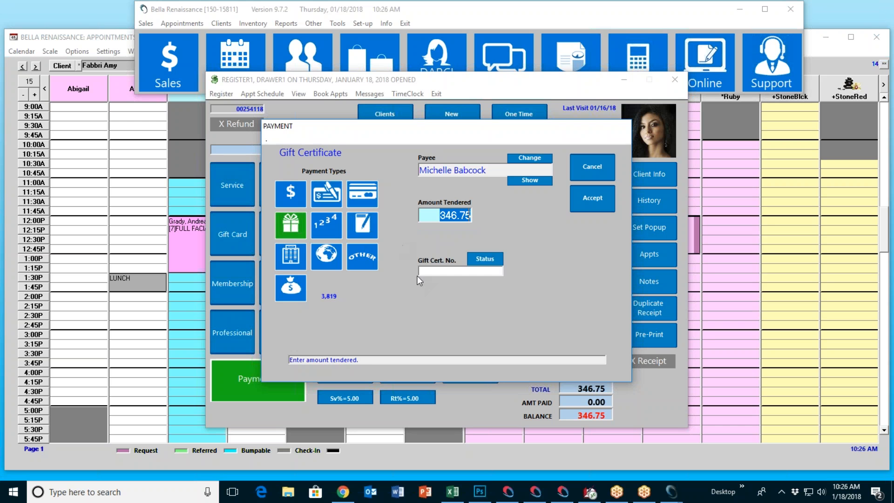
{"action": "left_click", "coordinate": [430, 271]}
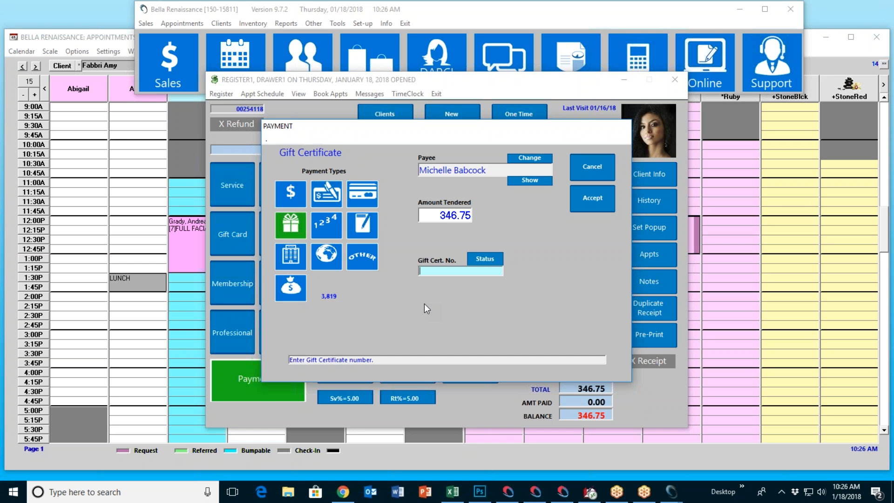
{"action": "type", "text": "396"}
{"action": "key", "text": "Return"}
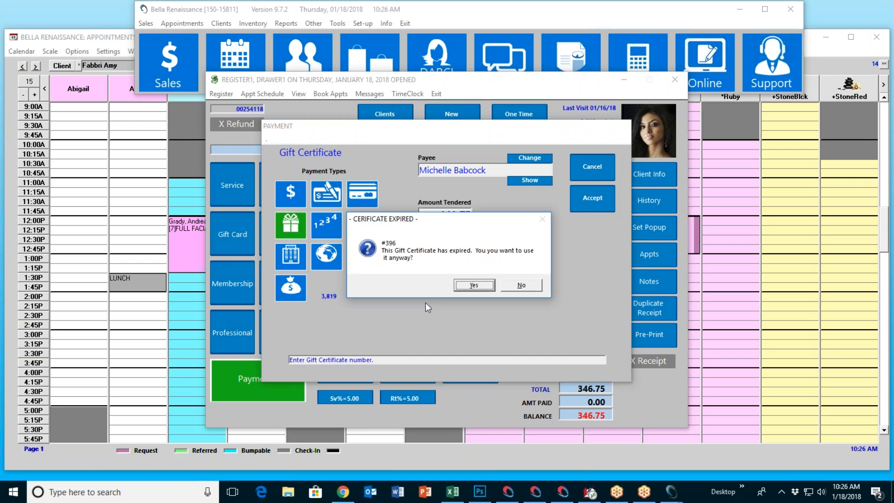
{"action": "left_click", "coordinate": [517, 286]}
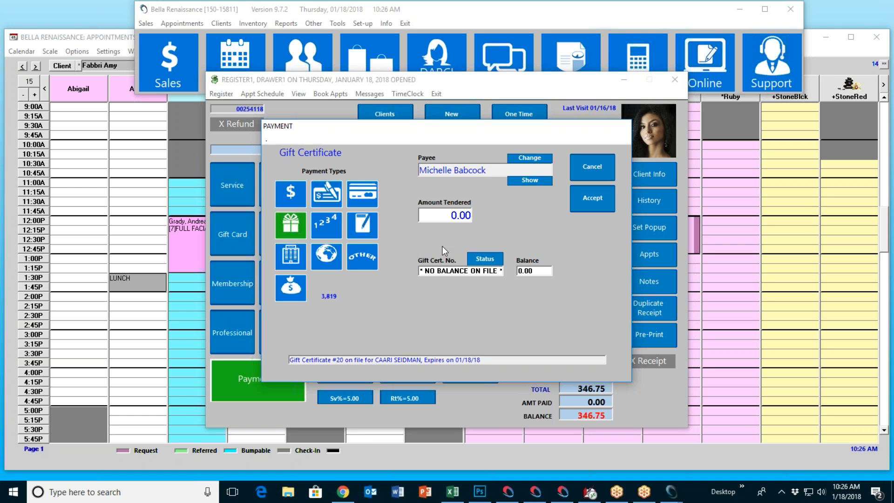
{"action": "left_click", "coordinate": [446, 214]}
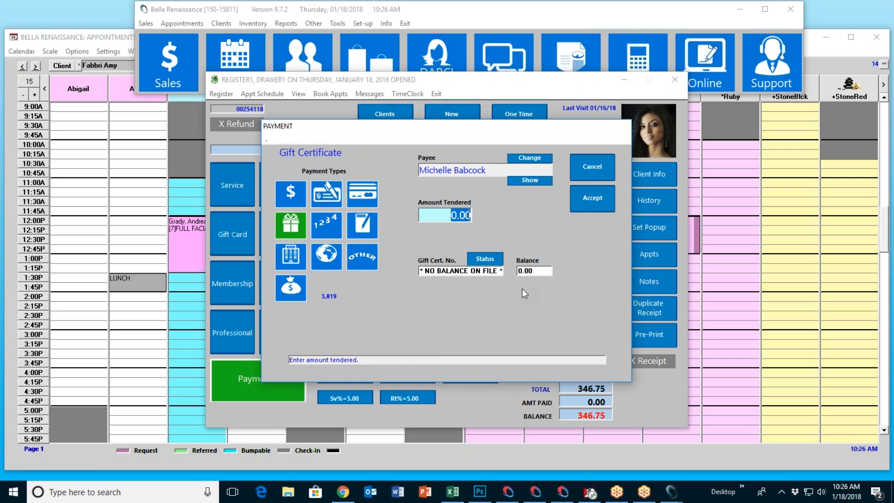
Step: Switch the payment type to cash and accept a partial payment of 200.00 toward the sale
{"action": "left_click", "coordinate": [304, 200]}
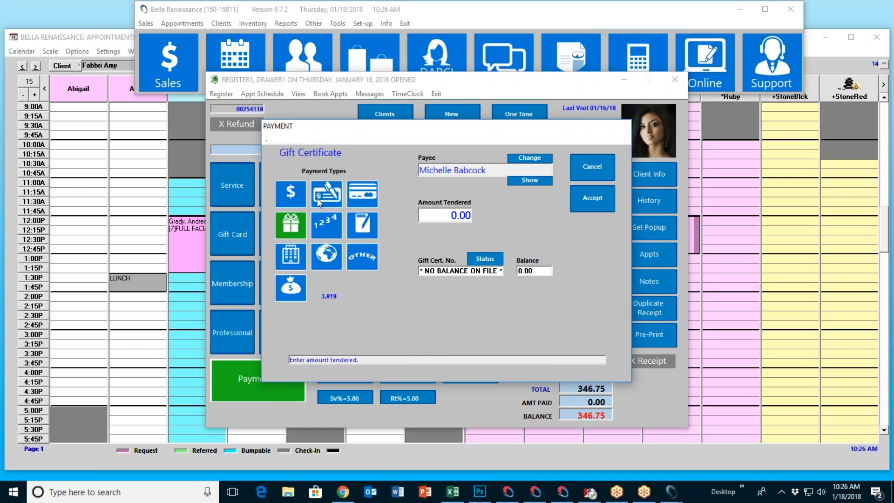
{"action": "left_click", "coordinate": [571, 206]}
{"action": "left_click", "coordinate": [260, 395]}
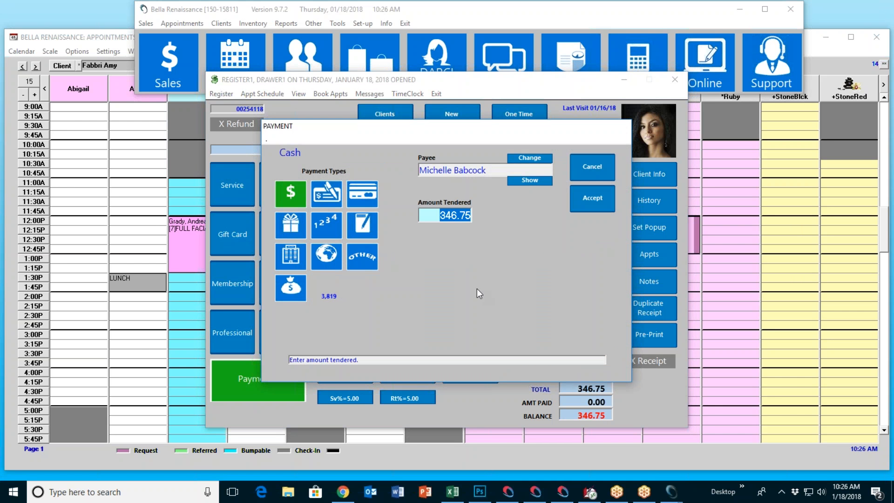
{"action": "type", "text": "200.00"}
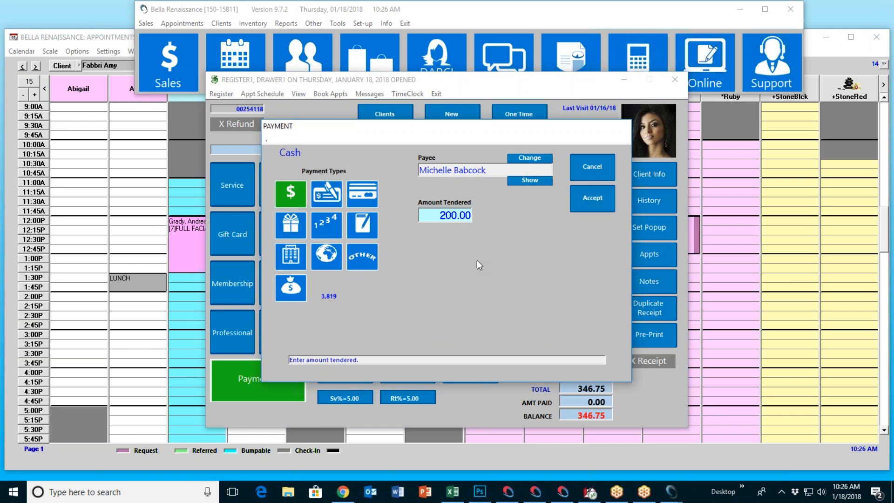
{"action": "key", "text": "Return"}
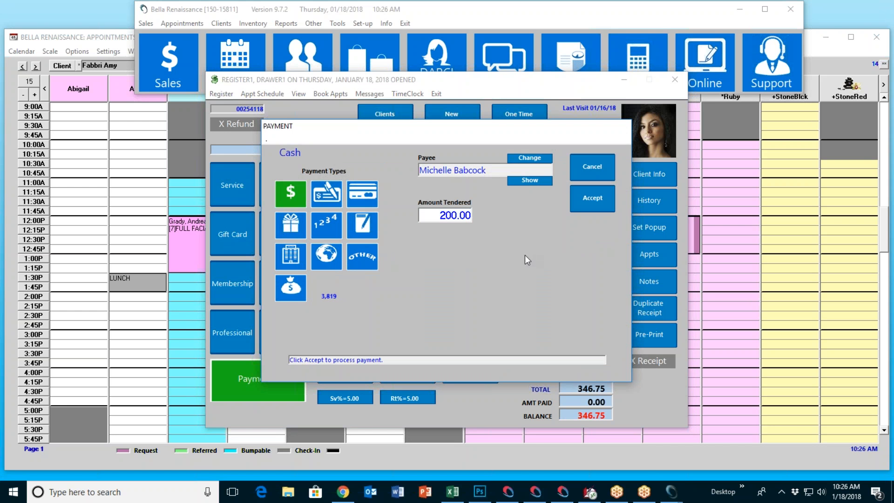
{"action": "left_click", "coordinate": [591, 201]}
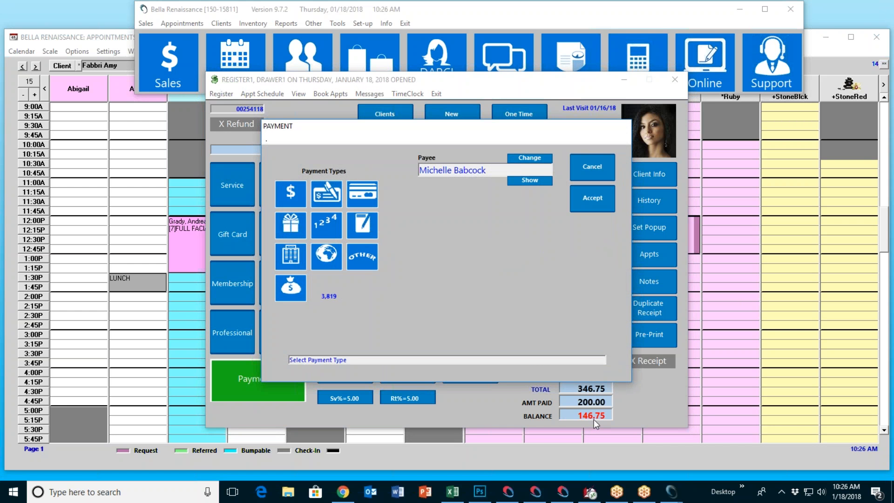
Step: Add a check payment of 100.00 with its check number and accept it
{"action": "left_click", "coordinate": [326, 193]}
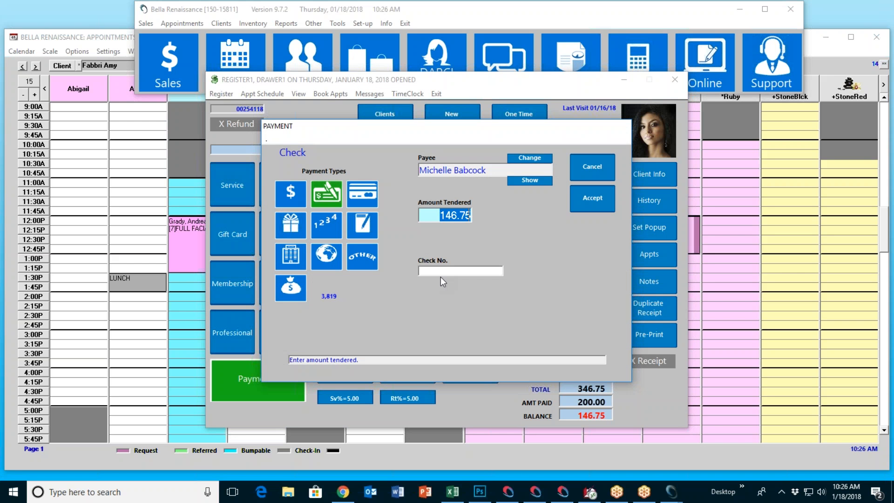
{"action": "type", "text": "100.00"}
{"action": "left_click", "coordinate": [426, 271]}
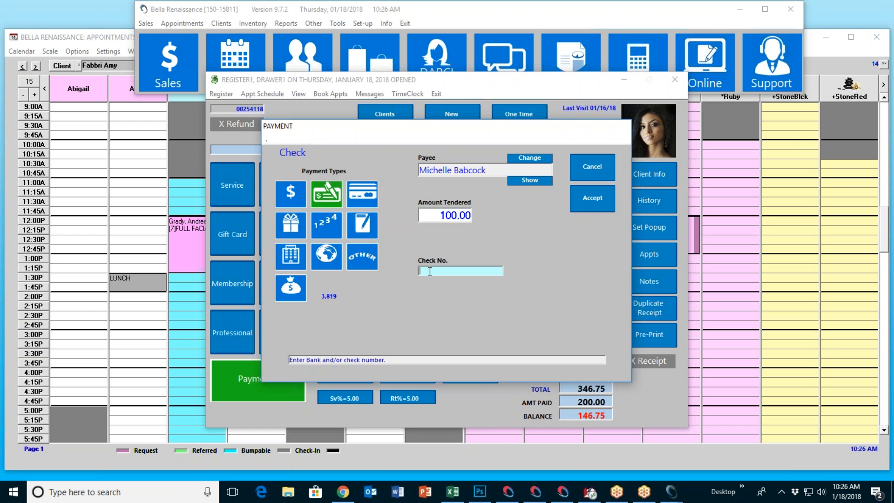
{"action": "type", "text": "2345"}
{"action": "left_click", "coordinate": [592, 199]}
{"action": "left_click", "coordinate": [588, 197]}
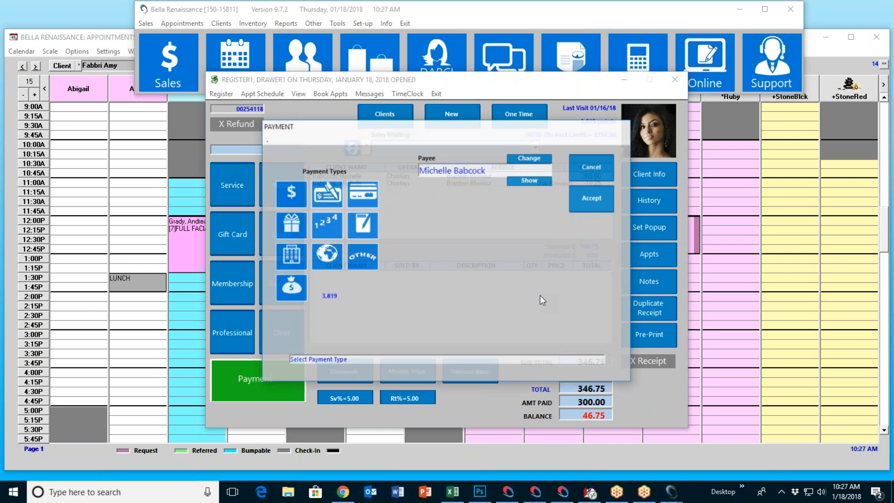
Step: Pay the remaining 46.75 by credit card as Visa without validation, and accept the completed sale
{"action": "left_click", "coordinate": [299, 229]}
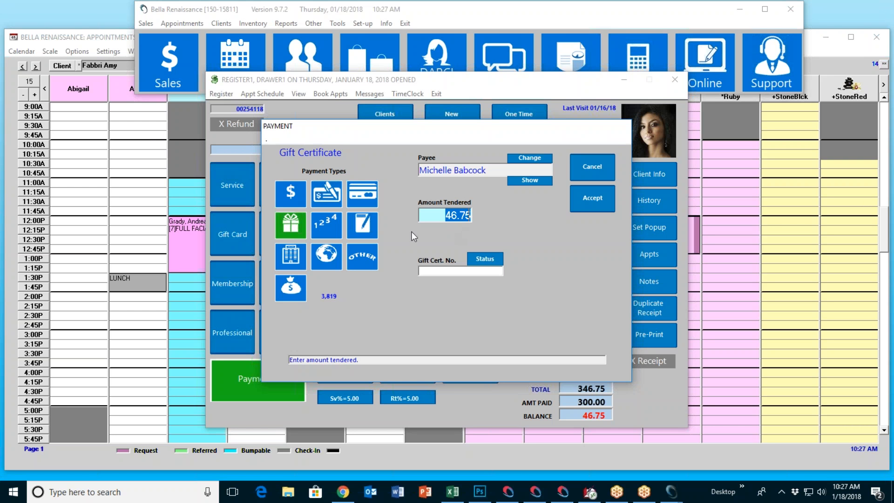
{"action": "left_click", "coordinate": [370, 198]}
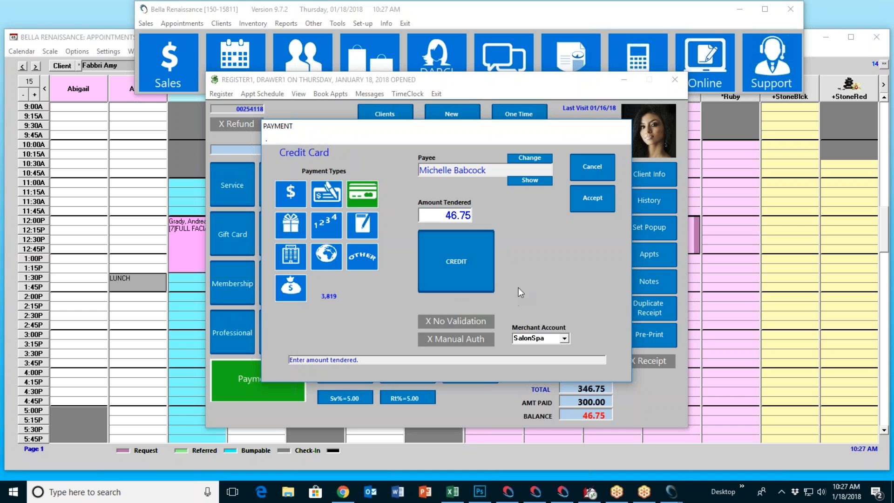
{"action": "left_click", "coordinate": [454, 322]}
{"action": "left_click", "coordinate": [546, 245]}
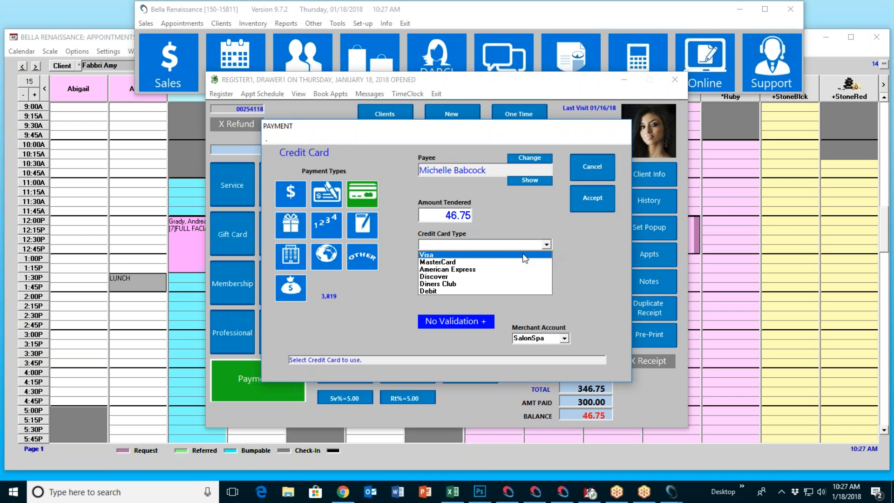
{"action": "left_click", "coordinate": [526, 254]}
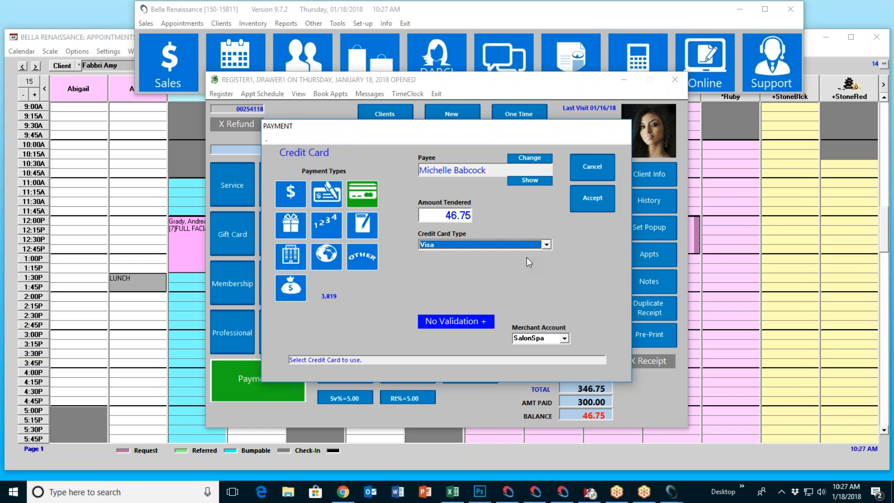
{"action": "left_click", "coordinate": [580, 205]}
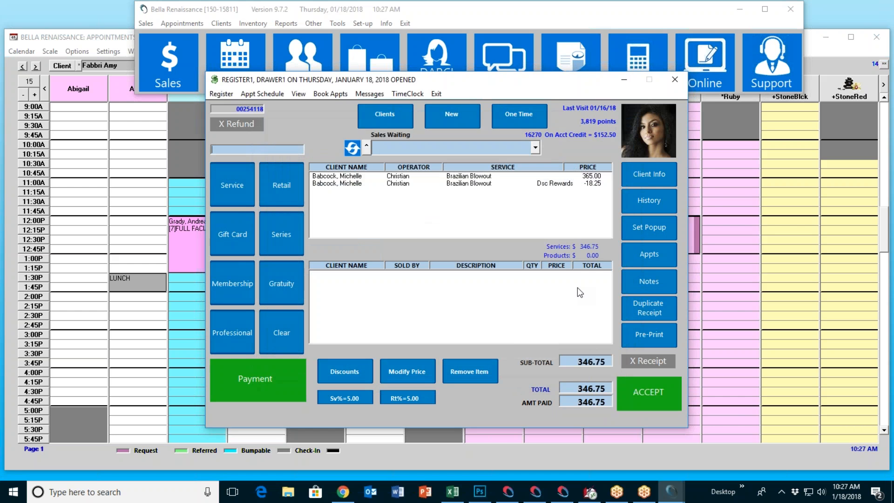
{"action": "left_click", "coordinate": [641, 398]}
{"action": "left_click", "coordinate": [510, 284]}
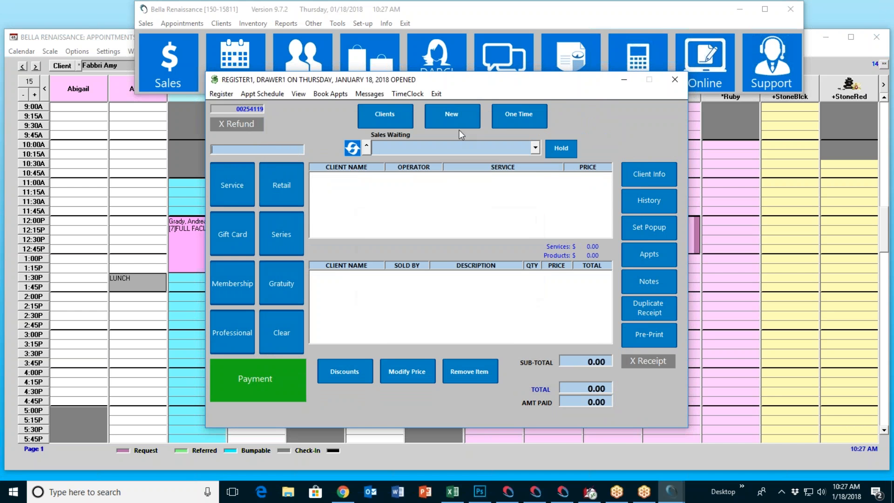
Step: Open the same client's record and view the transaction for today's Brazilian Blowout in the service history
{"action": "left_click", "coordinate": [304, 58]}
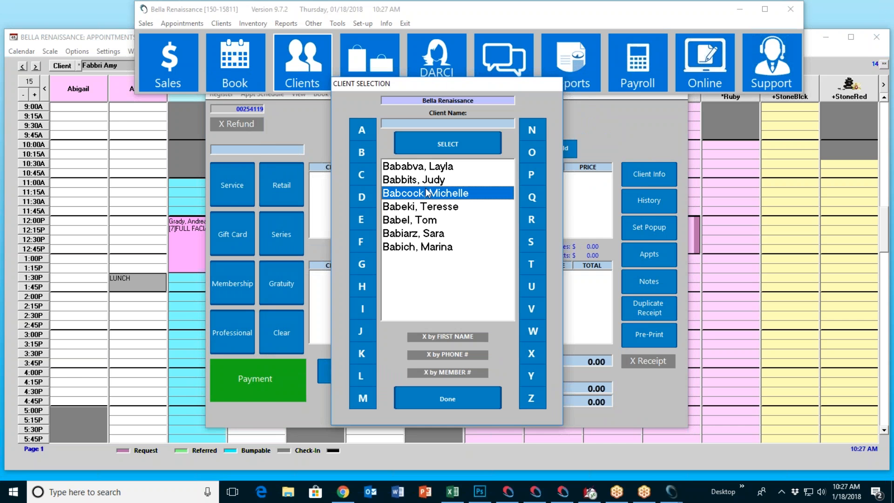
{"action": "key", "text": "Escape"}
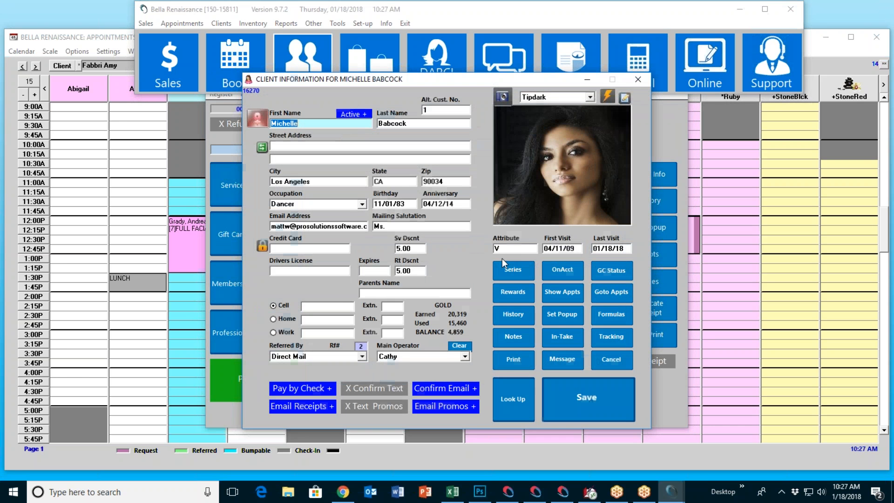
{"action": "left_click", "coordinate": [520, 321]}
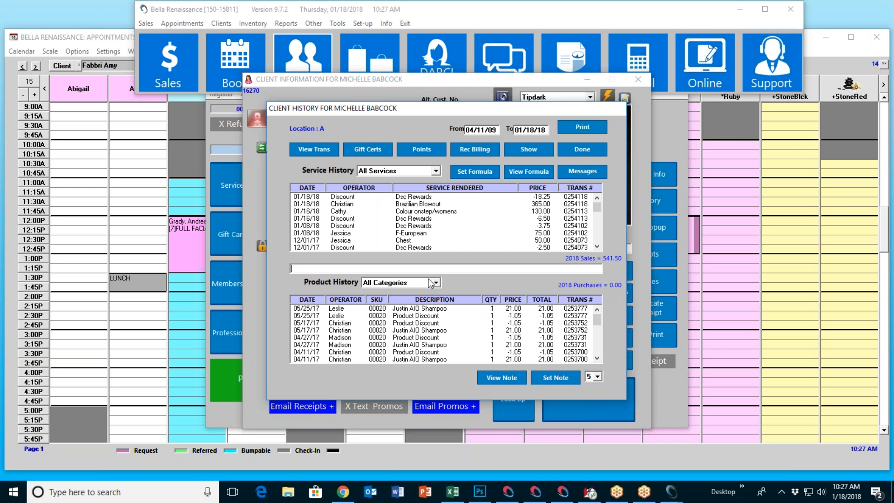
{"action": "left_click", "coordinate": [380, 205]}
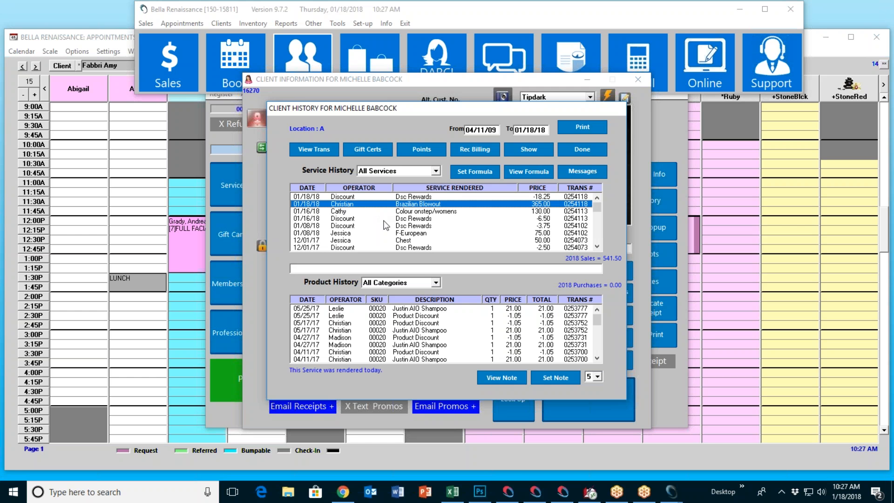
{"action": "left_click", "coordinate": [328, 150]}
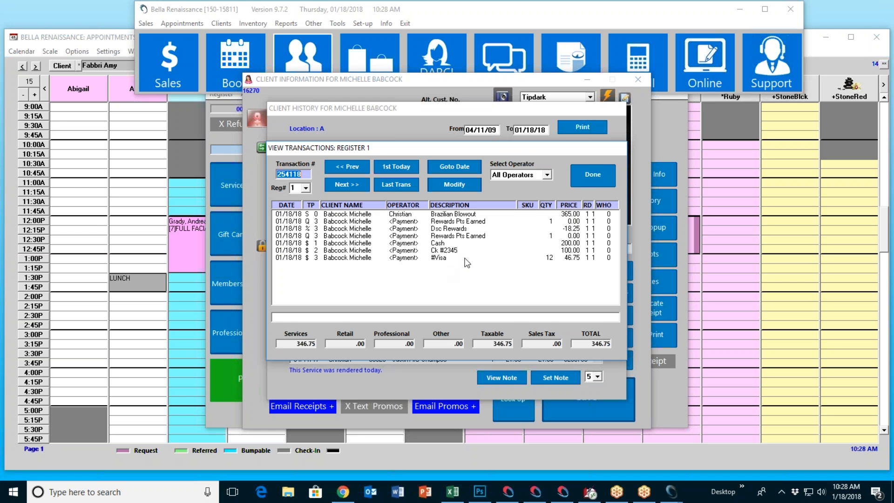
{"action": "left_click", "coordinate": [591, 175]}
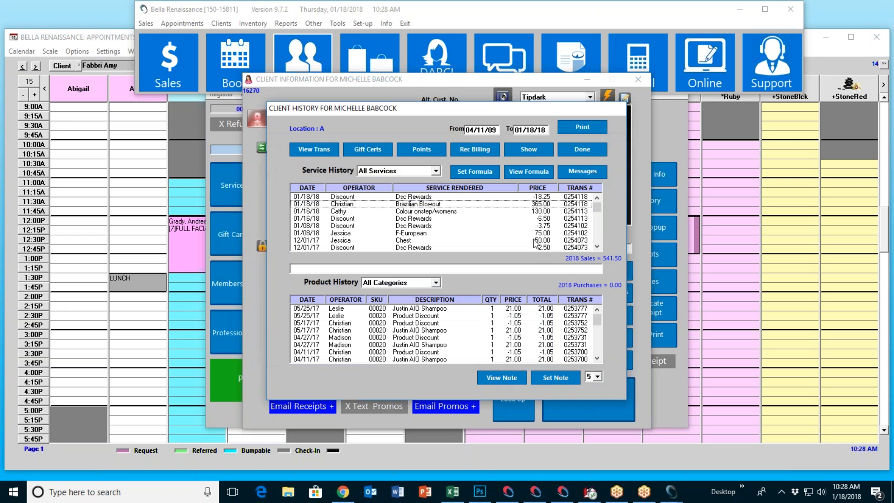
{"action": "left_click", "coordinate": [583, 147]}
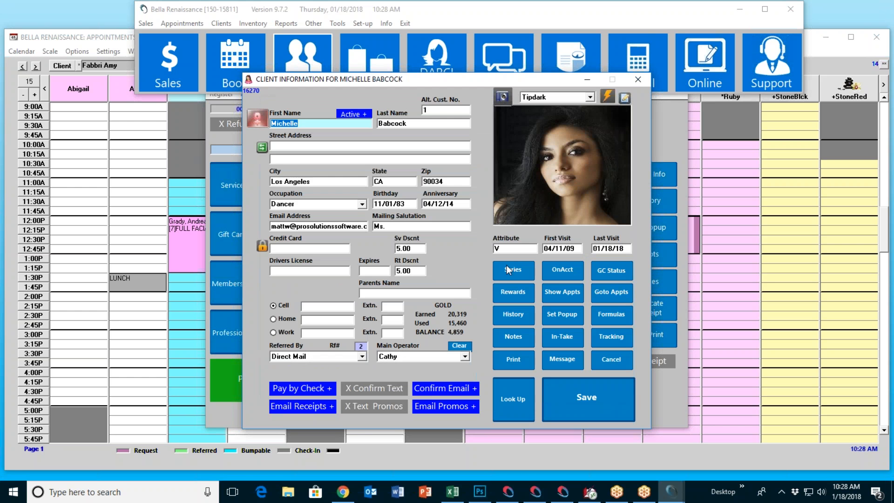
Step: Close the client's record and reopen it from the register to check the rewards point balance
{"action": "left_click", "coordinate": [608, 360]}
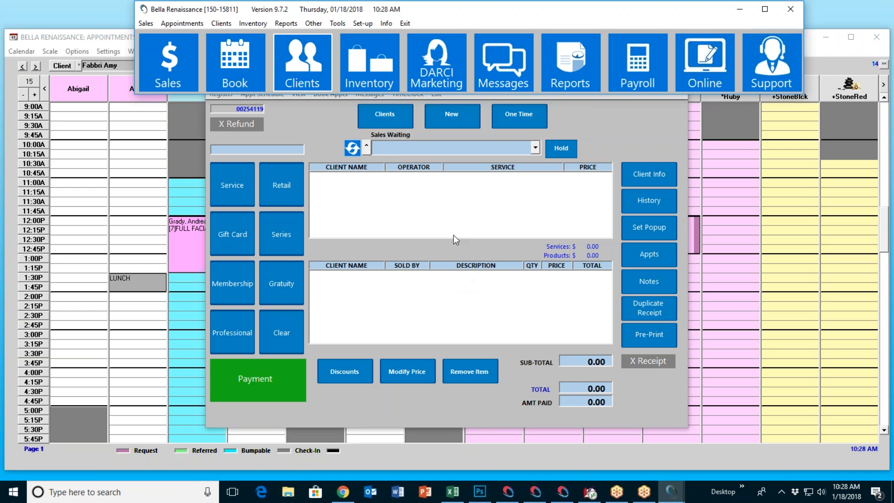
{"action": "left_click", "coordinate": [647, 180]}
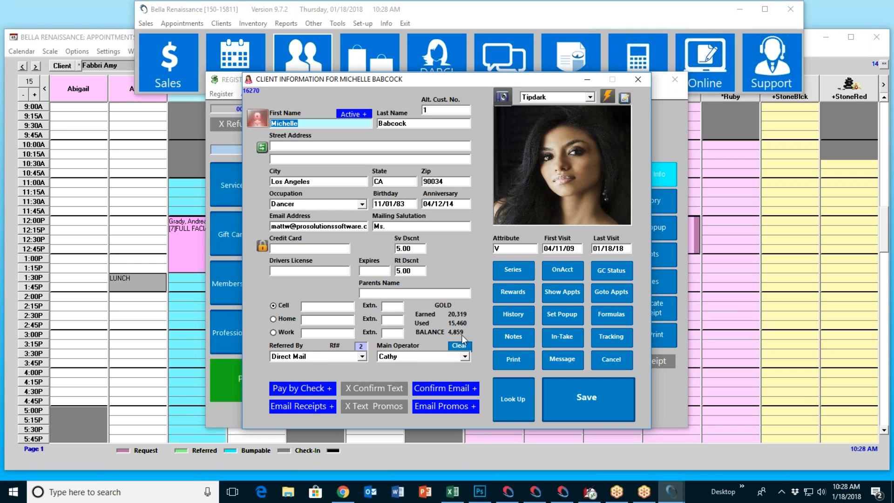
{"action": "left_click", "coordinate": [618, 364]}
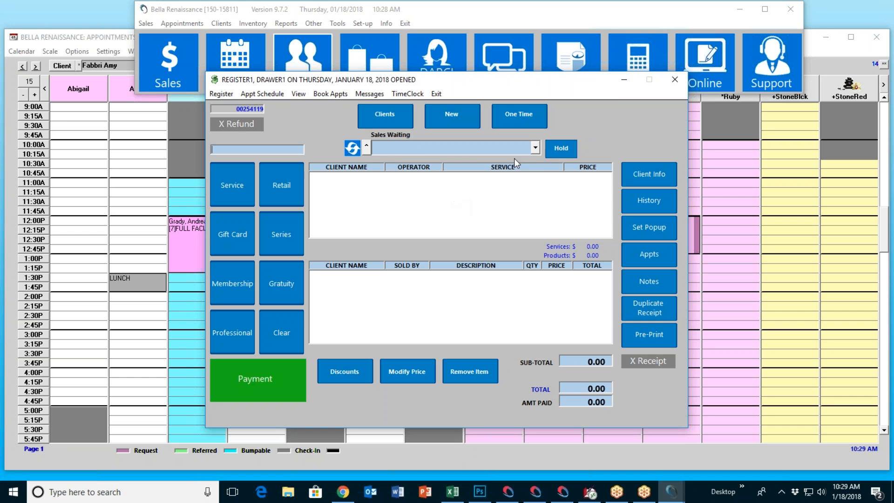
Step: Load the waiting French Mani sale and try a 25.00 Visa payment without validation, backing out of it
{"action": "left_click", "coordinate": [534, 148]}
{"action": "left_click", "coordinate": [504, 162]}
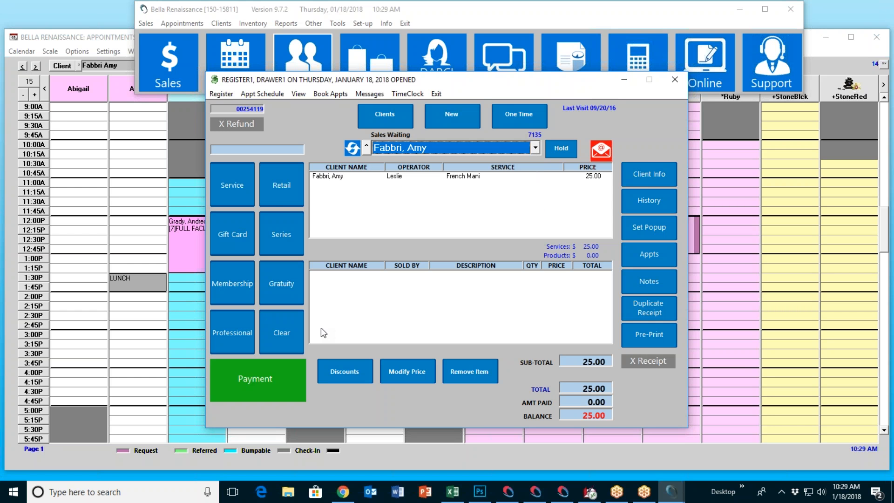
{"action": "left_click", "coordinate": [279, 376]}
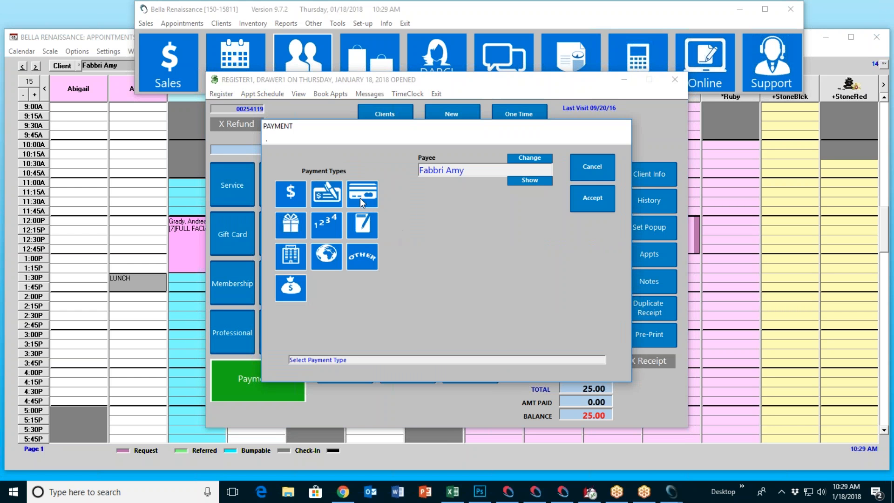
{"action": "left_click", "coordinate": [361, 200]}
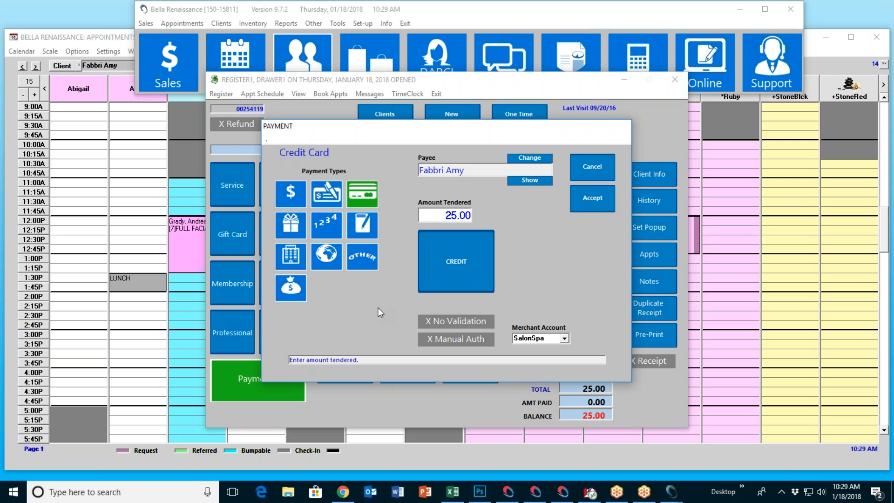
{"action": "left_click", "coordinate": [437, 325]}
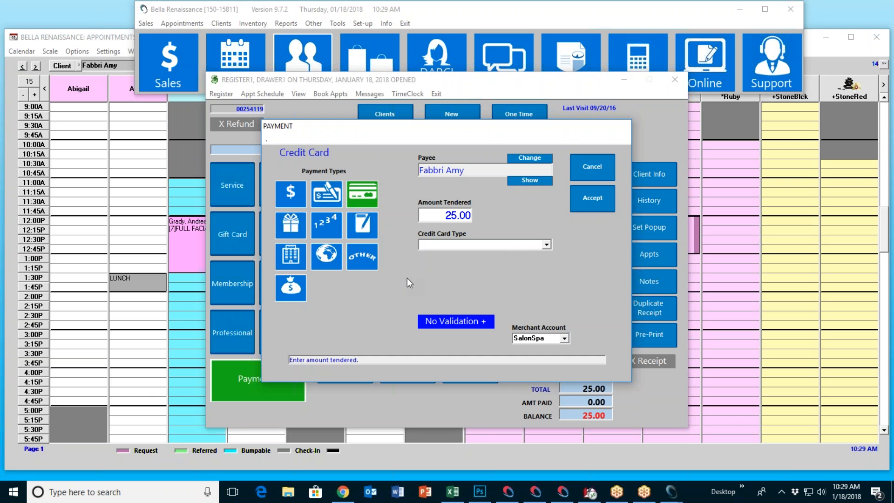
{"action": "left_click", "coordinate": [547, 245]}
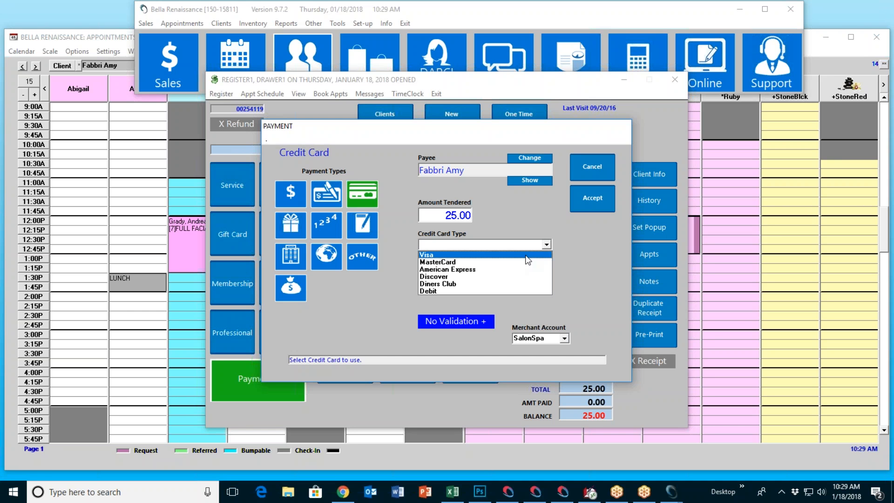
{"action": "left_click", "coordinate": [523, 254]}
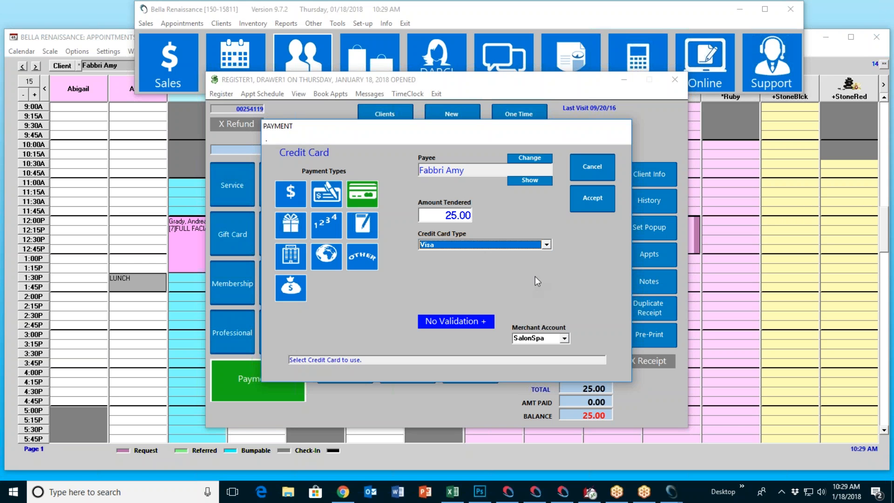
{"action": "key", "text": "Escape"}
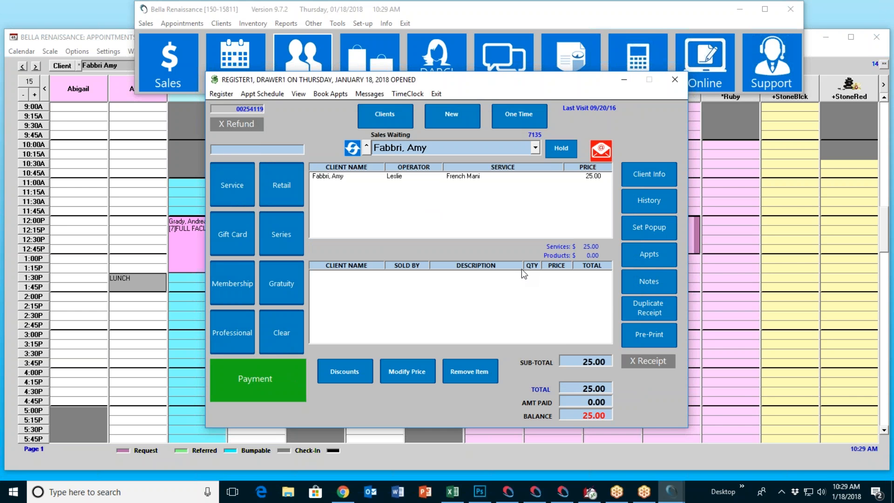
Step: Clear the French Mani sale from the register, and close both the register and the appointment book
{"action": "left_click", "coordinate": [294, 333]}
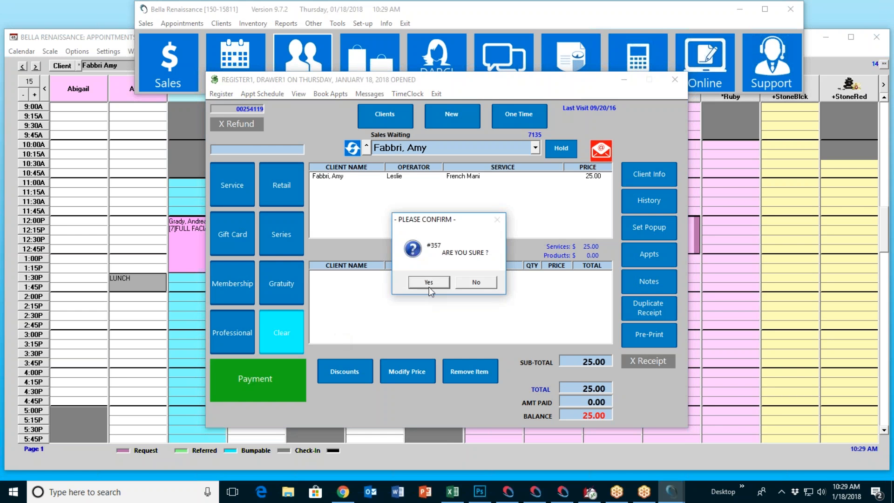
{"action": "left_click", "coordinate": [429, 285]}
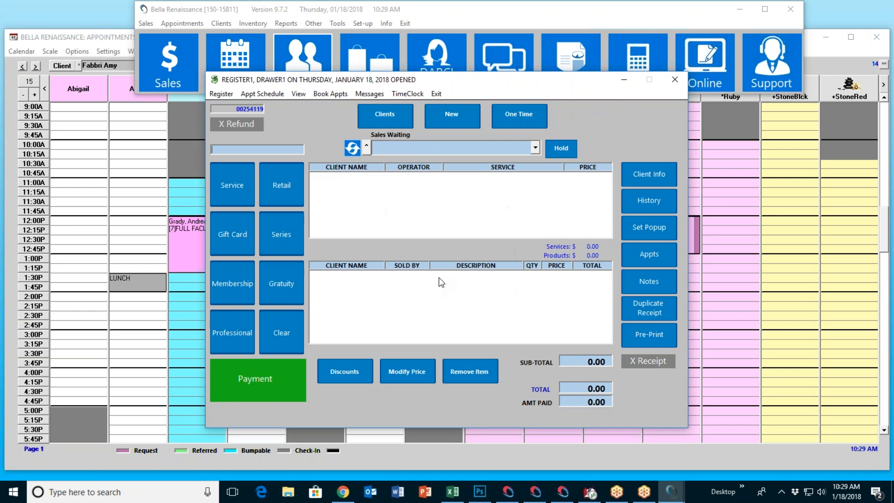
{"action": "left_click", "coordinate": [438, 93]}
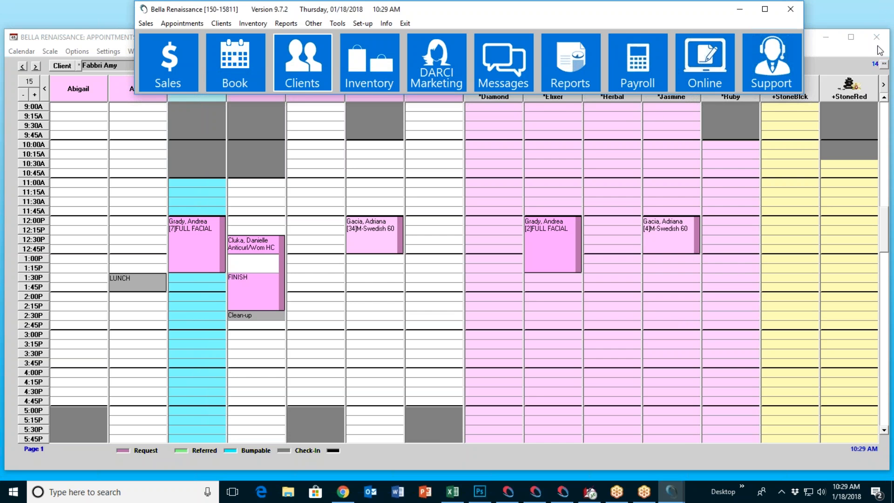
{"action": "left_click", "coordinate": [830, 51]}
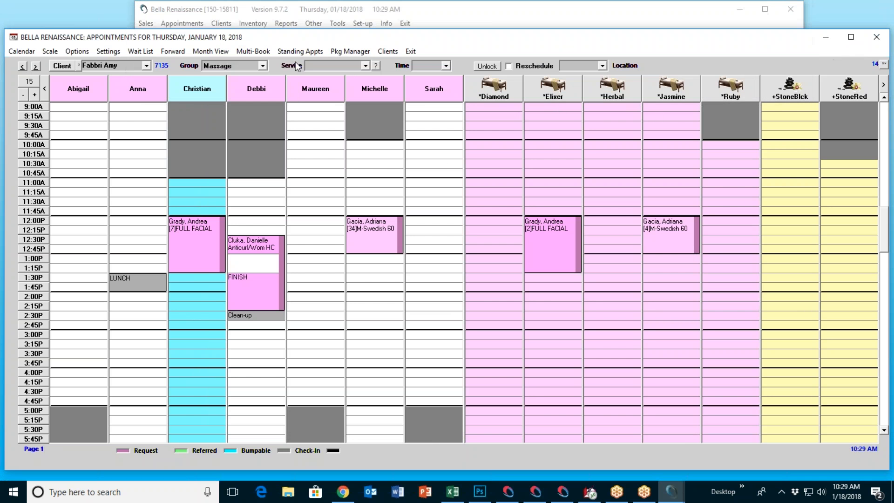
{"action": "left_click", "coordinate": [406, 51]}
Step: Open reporting and look through the available sales, operator, commission and inventory reports
{"action": "left_click", "coordinate": [573, 72]}
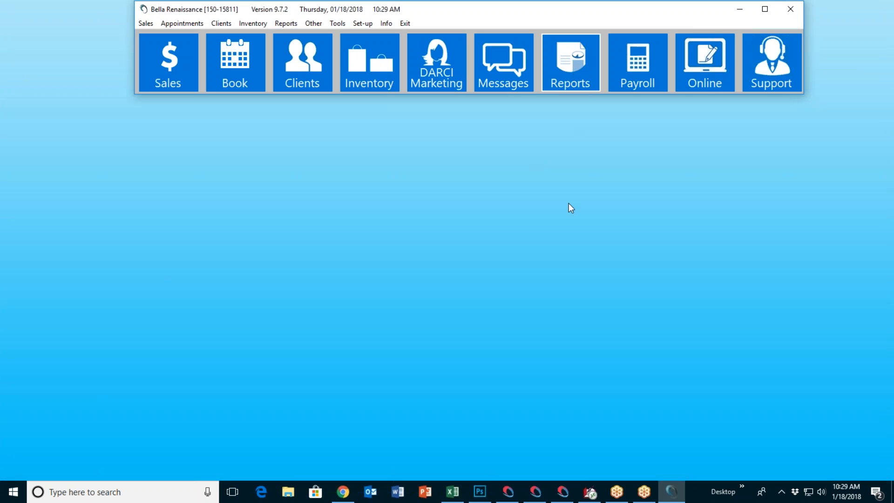
{"action": "left_click", "coordinate": [213, 110]}
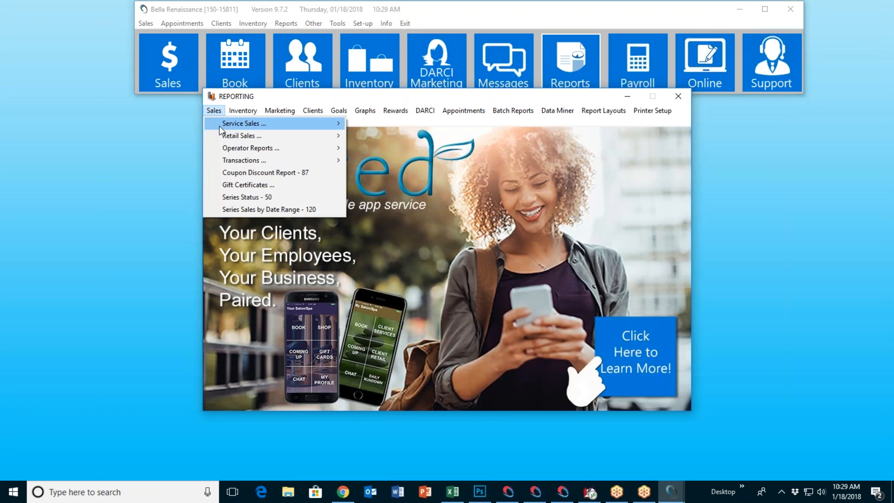
{"action": "mouse_move", "coordinate": [237, 149]}
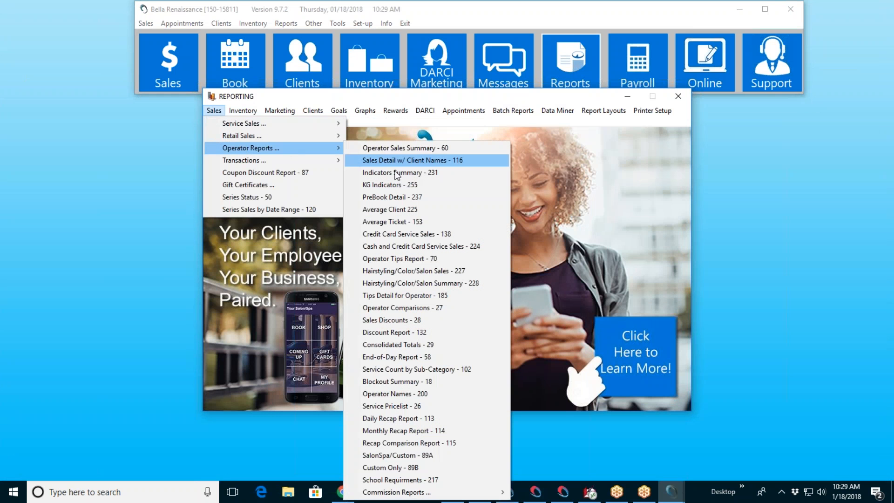
{"action": "mouse_move", "coordinate": [463, 496]}
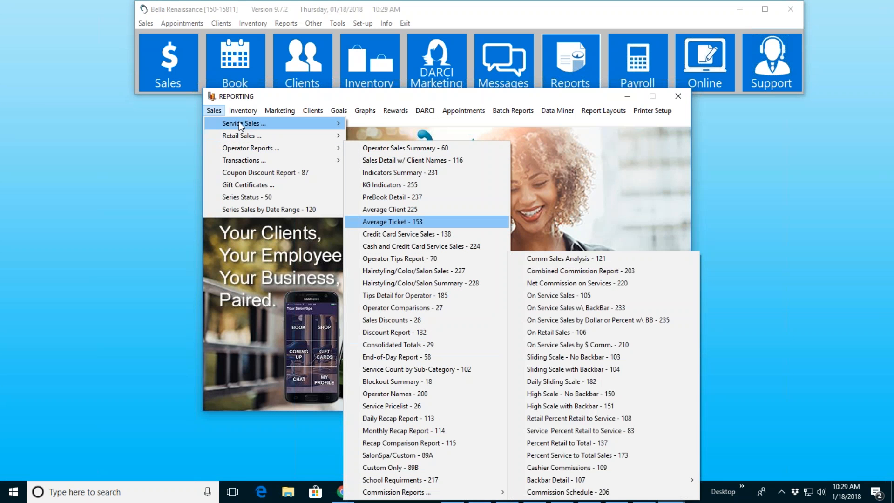
{"action": "mouse_move", "coordinate": [242, 110]}
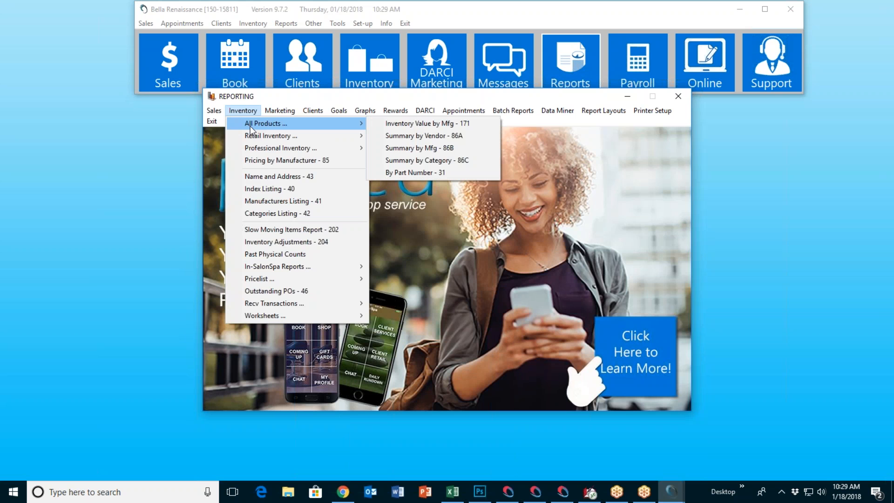
Step: View the Data Miner's custom report window and exit back to reporting
{"action": "left_click", "coordinate": [468, 95]}
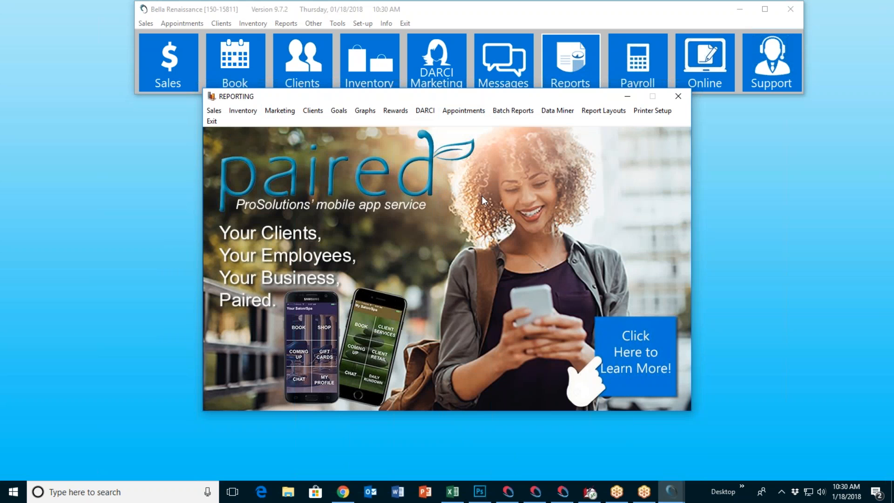
{"action": "left_click", "coordinate": [555, 114]}
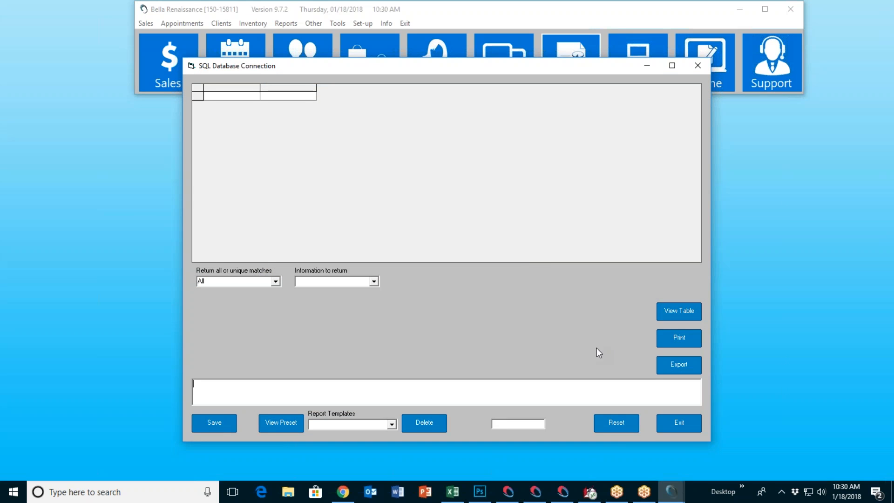
{"action": "left_click", "coordinate": [683, 427]}
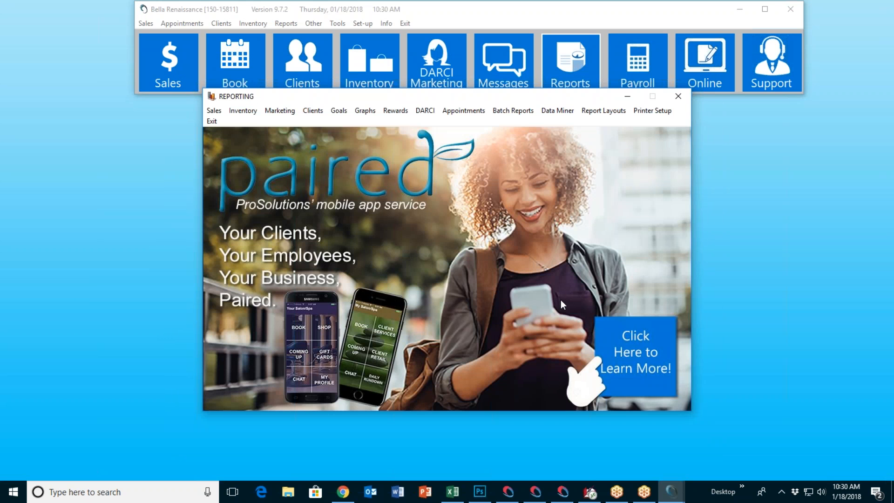
Step: View the technical support web page's live chat and support hours, and minimize the browser to return to reporting
{"action": "left_click", "coordinate": [781, 82]}
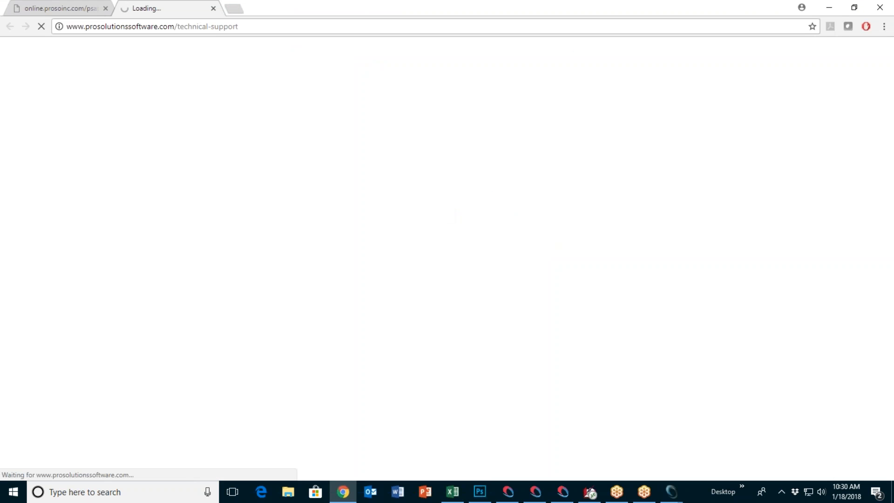
{"action": "scroll", "coordinate": [331, 265], "scroll_direction": "down", "scroll_amount": 3}
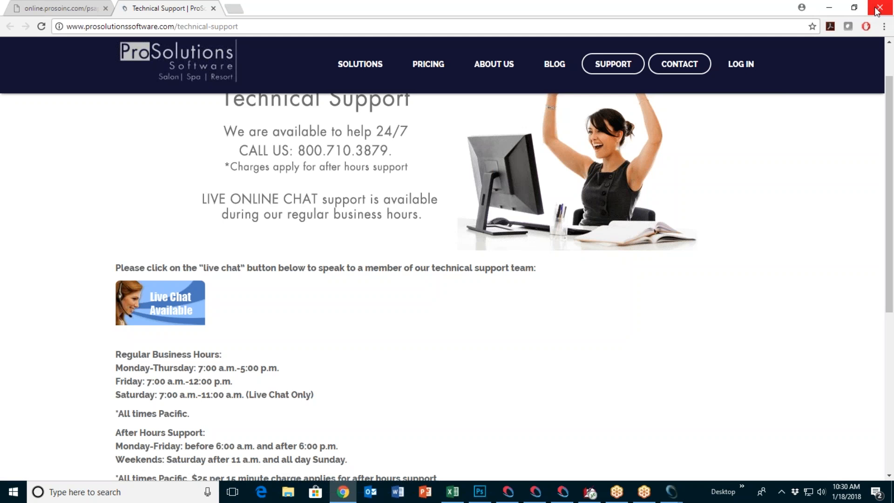
{"action": "left_click", "coordinate": [831, 11]}
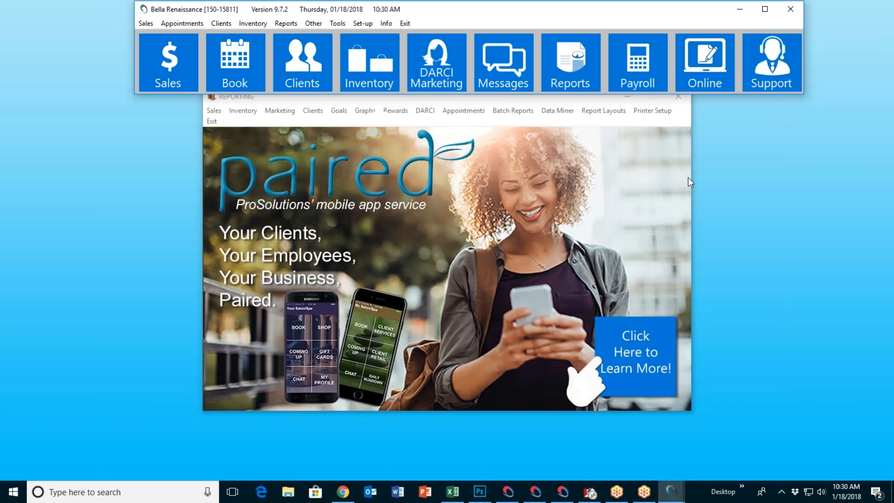
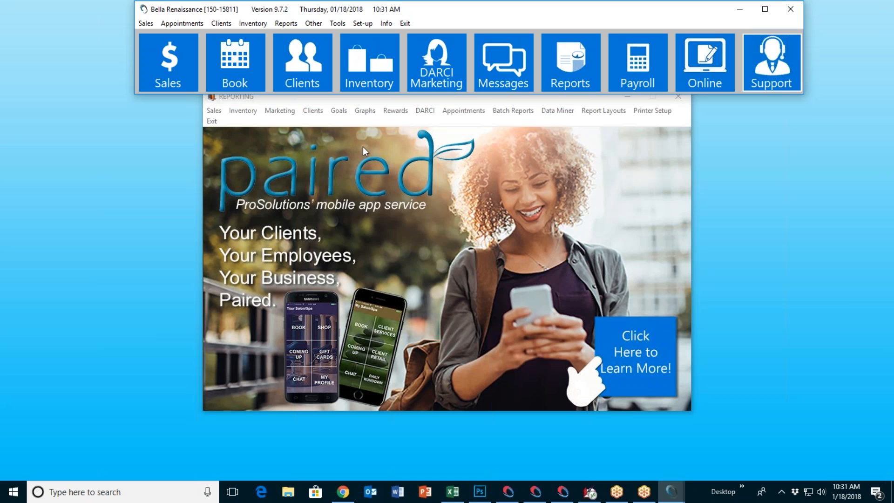
Step: Open the Data Miner's SQL database connection window once more and exit back to reporting
{"action": "left_click", "coordinate": [558, 111]}
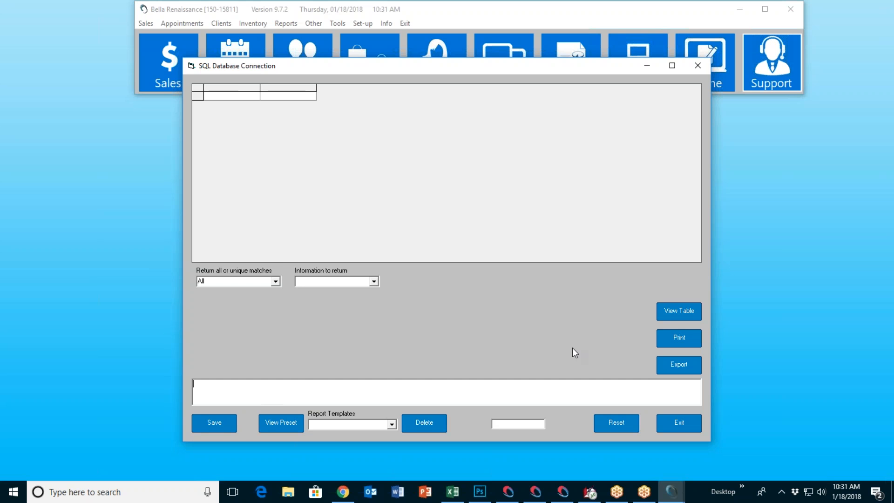
{"action": "left_click", "coordinate": [680, 427]}
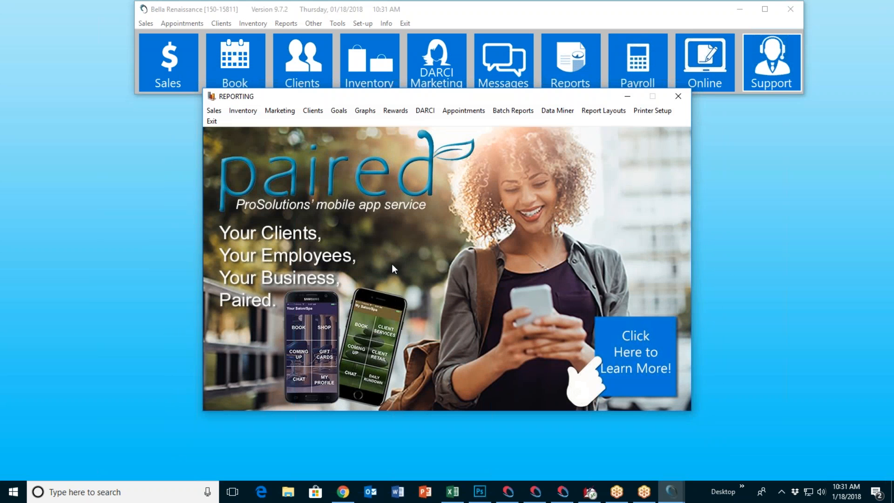
Step: Start the service sales report For Selected Operator - 23 and choose All Operators
{"action": "left_click", "coordinate": [213, 111]}
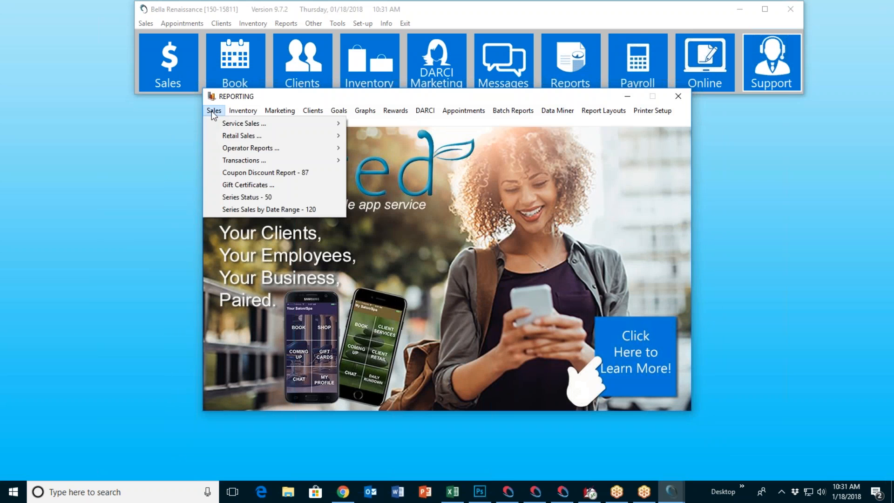
{"action": "mouse_move", "coordinate": [242, 146]}
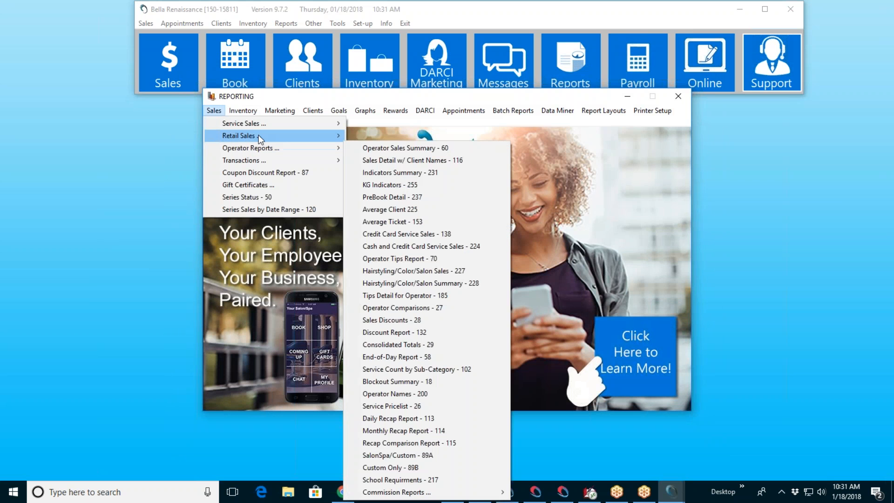
{"action": "mouse_move", "coordinate": [279, 124]}
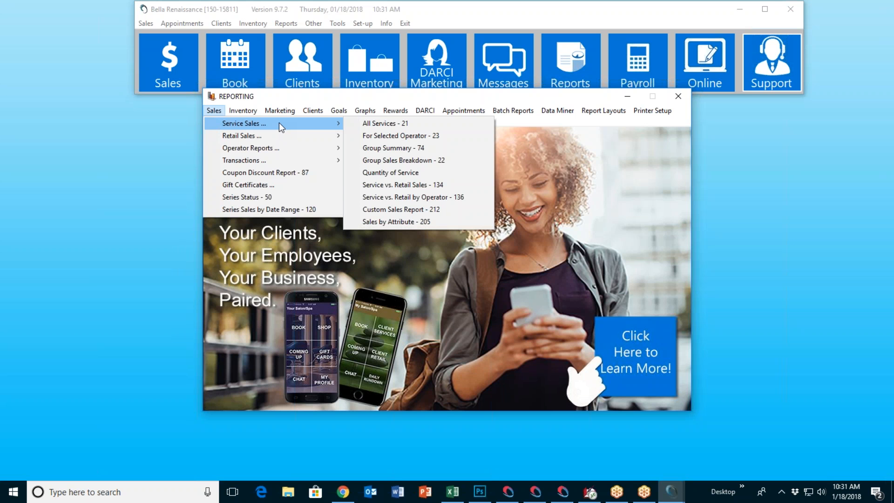
{"action": "left_click", "coordinate": [404, 136]}
{"action": "left_click", "coordinate": [454, 242]}
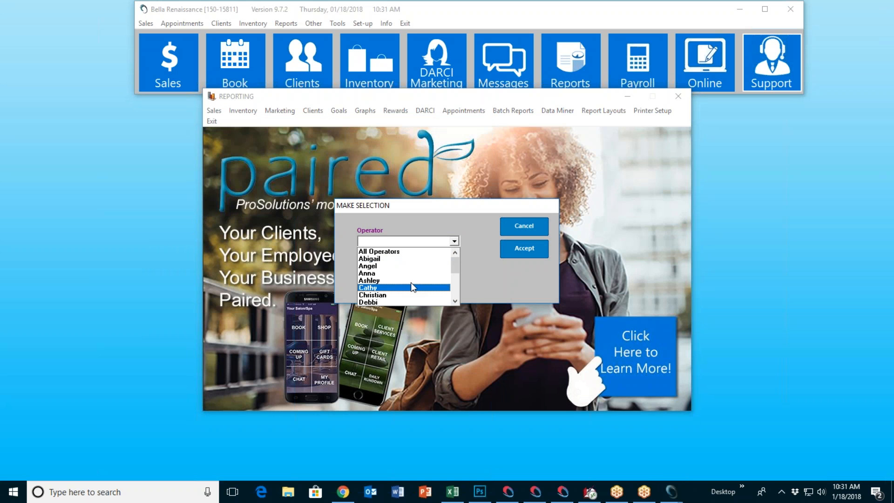
{"action": "scroll", "coordinate": [409, 284], "scroll_direction": "down", "scroll_amount": 6}
{"action": "scroll", "coordinate": [408, 285], "scroll_direction": "up", "scroll_amount": 6}
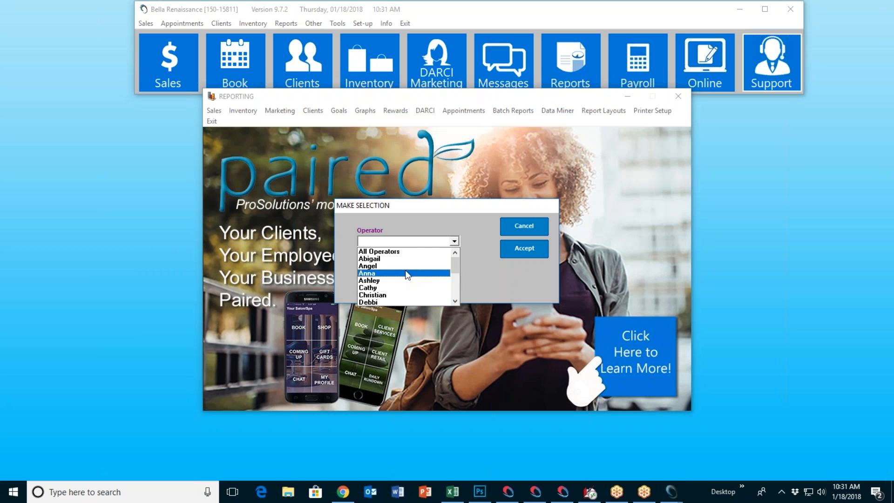
{"action": "left_click", "coordinate": [402, 252]}
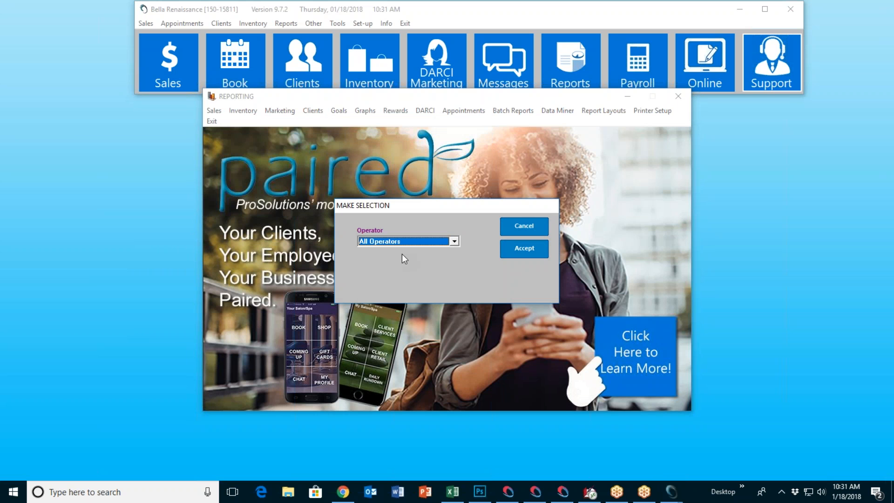
{"action": "left_click", "coordinate": [523, 252]}
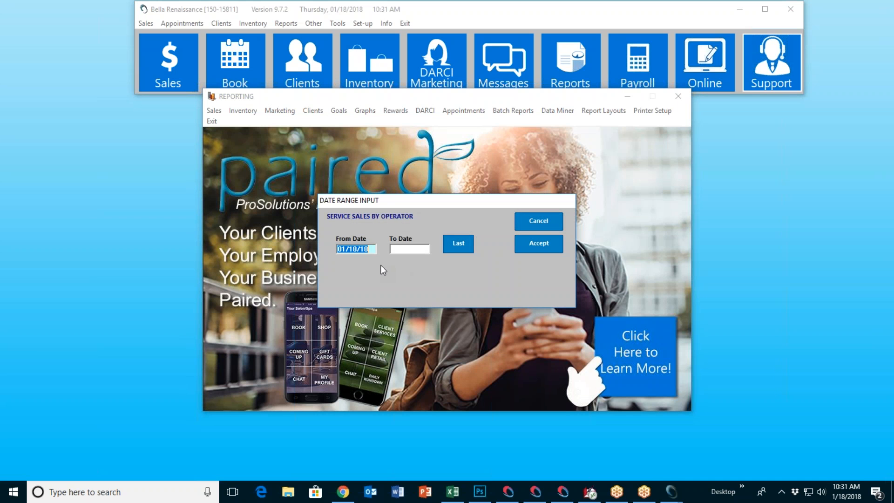
Step: Run the service sales report from 09/01/13 to 10/01/13 and review it down to the total sales
{"action": "type", "text": "090113"}
{"action": "key", "text": "Tab"}
{"action": "type", "text": "100113"}
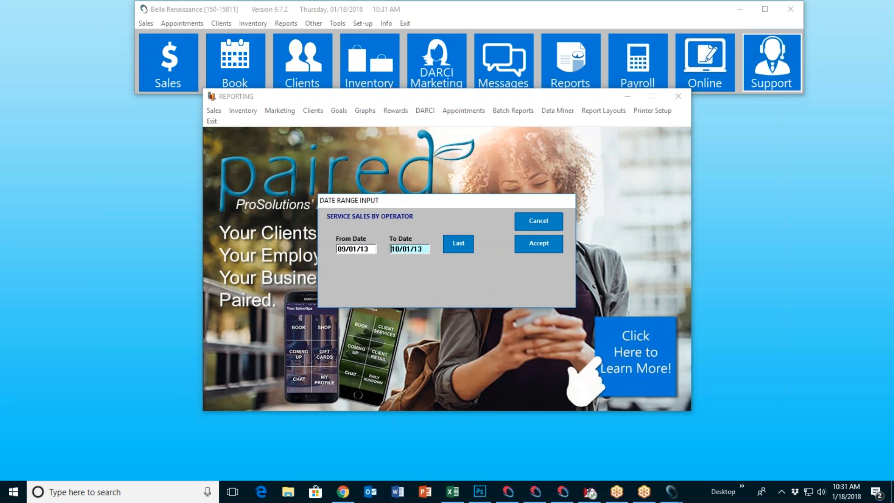
{"action": "left_click", "coordinate": [530, 240]}
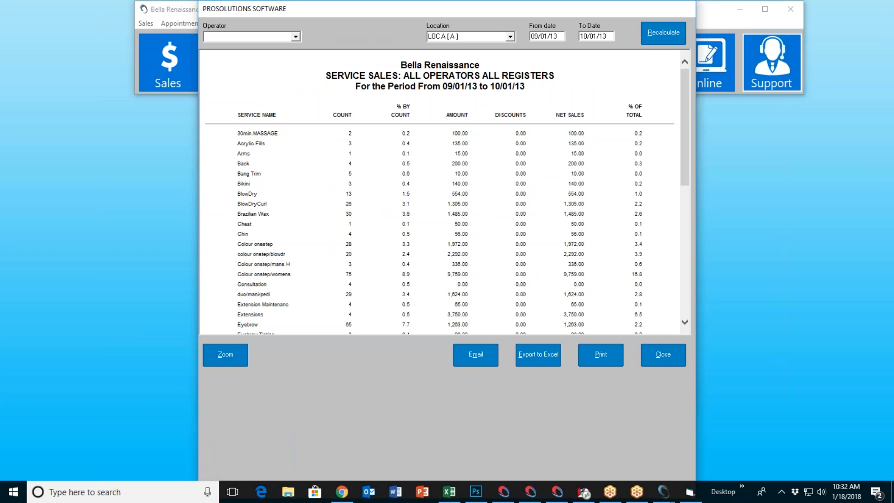
{"action": "scroll", "coordinate": [395, 225], "scroll_direction": "down", "scroll_amount": 10}
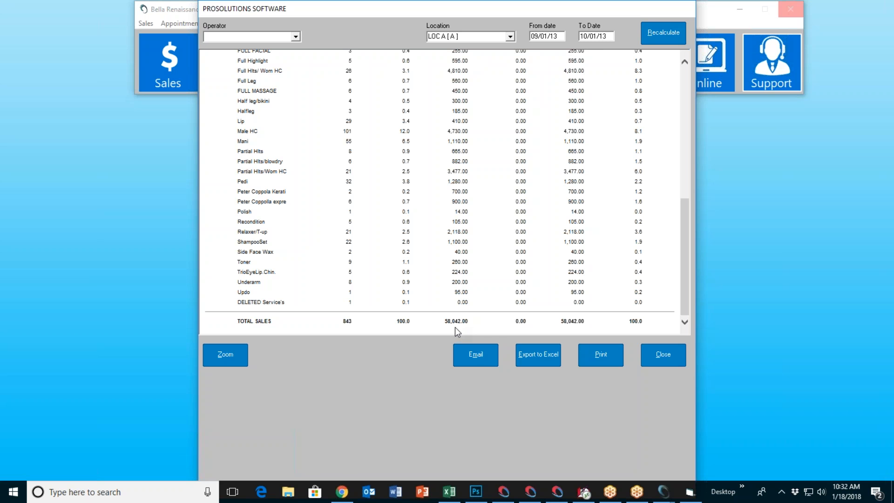
{"action": "scroll", "coordinate": [457, 305], "scroll_direction": "up", "scroll_amount": 6}
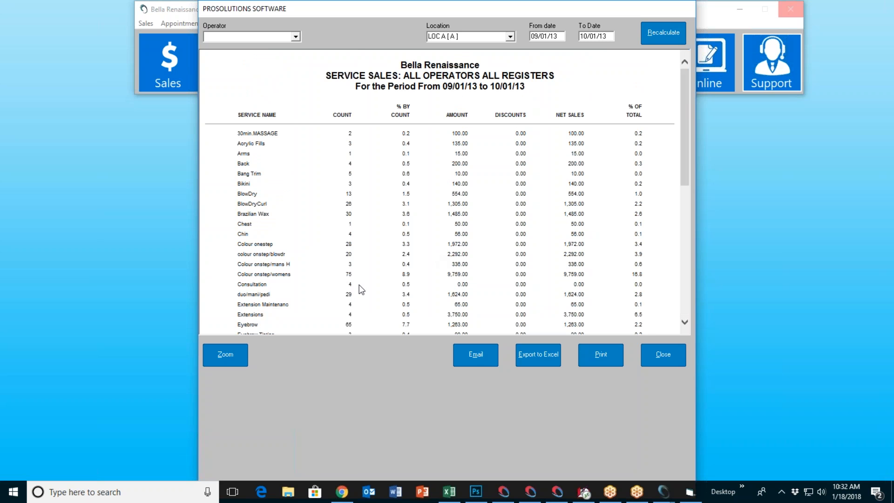
Step: Cycle the report through its zoom levels, leaving the text enlarged
{"action": "left_click", "coordinate": [225, 353]}
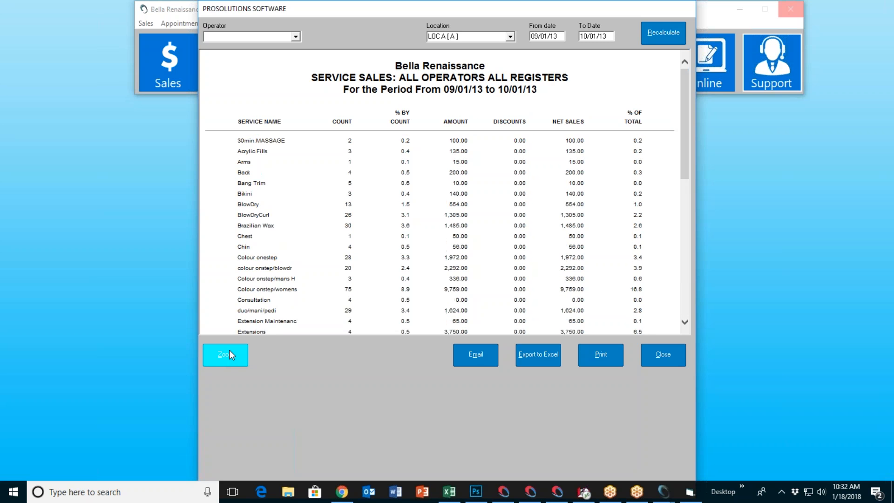
{"action": "left_click", "coordinate": [226, 349]}
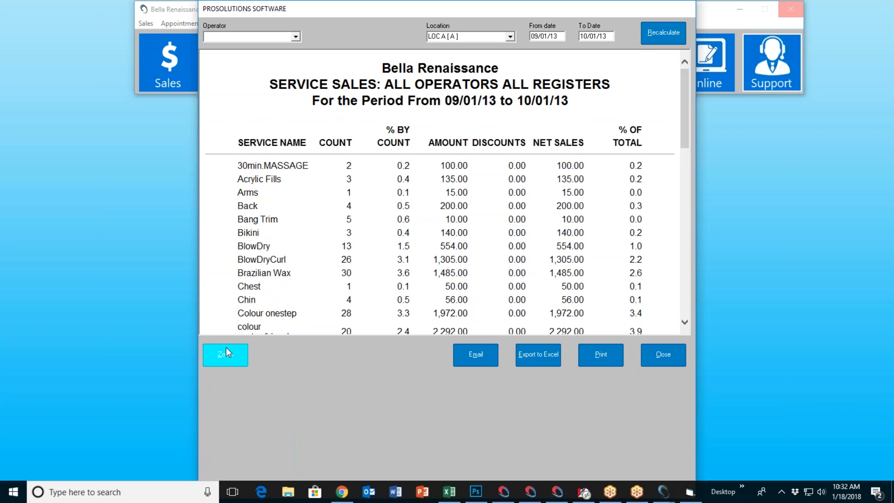
{"action": "left_click", "coordinate": [225, 353]}
{"action": "left_click", "coordinate": [226, 352]}
{"action": "left_click", "coordinate": [225, 352]}
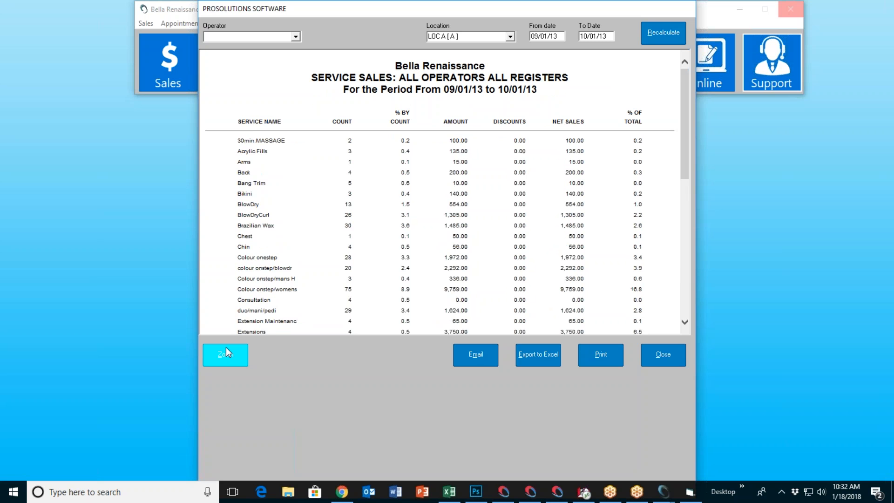
{"action": "left_click", "coordinate": [225, 352]}
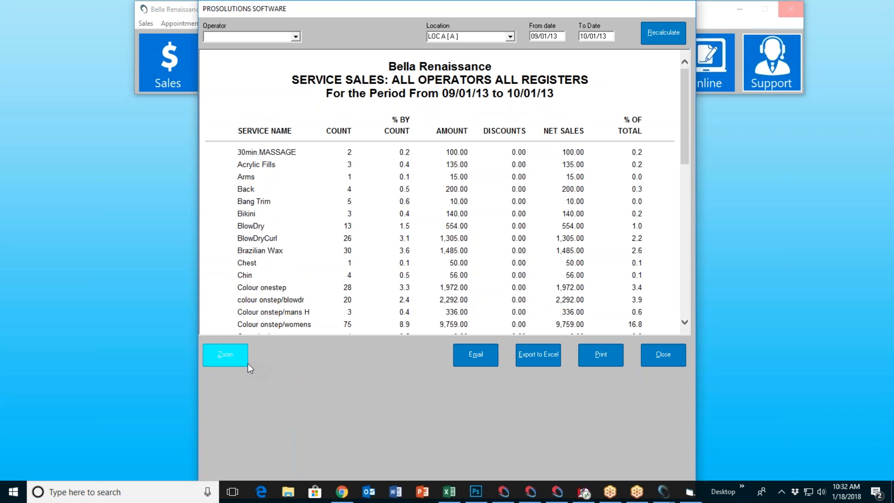
Step: View the report's email address prompt and cancel without sending
{"action": "left_click", "coordinate": [473, 356]}
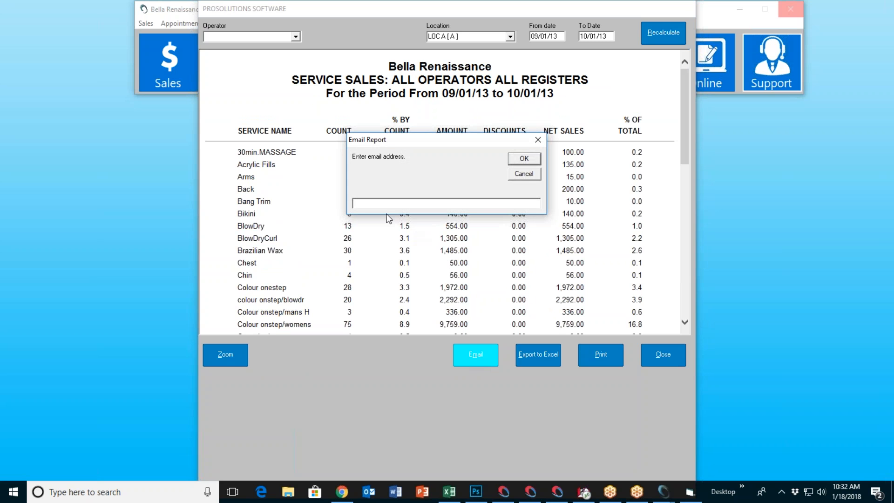
{"action": "left_click", "coordinate": [523, 174]}
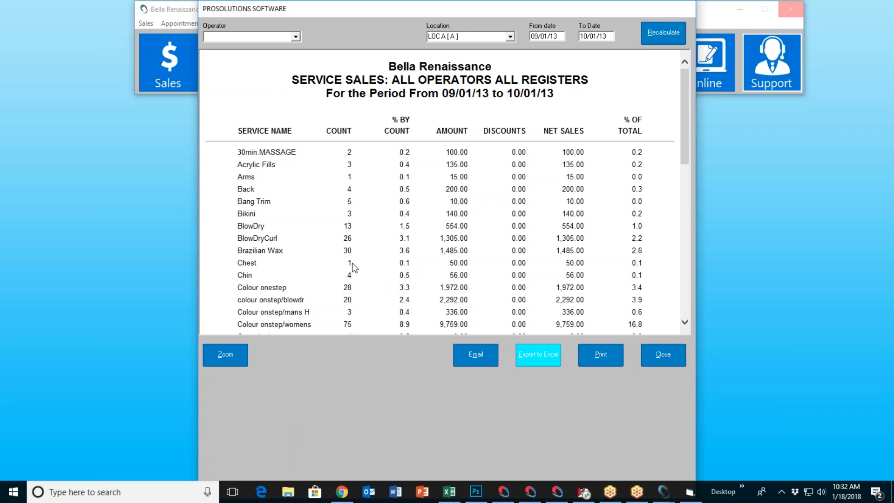
Step: Export the all-operators report to Excel, look through its service rows, and close the workbook
{"action": "scroll", "coordinate": [370, 246], "scroll_direction": "down", "scroll_amount": 3}
{"action": "scroll", "coordinate": [368, 242], "scroll_direction": "up", "scroll_amount": 3}
{"action": "scroll", "coordinate": [344, 272], "scroll_direction": "down", "scroll_amount": 10}
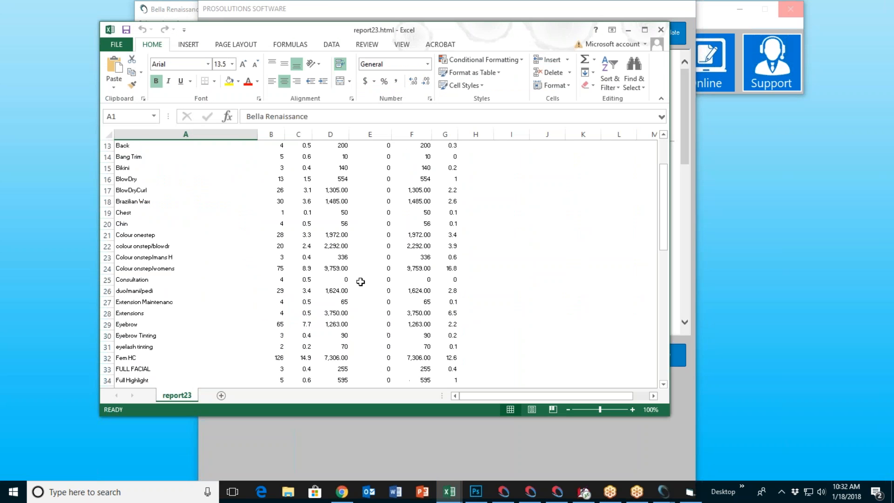
{"action": "scroll", "coordinate": [358, 284], "scroll_direction": "down", "scroll_amount": 1}
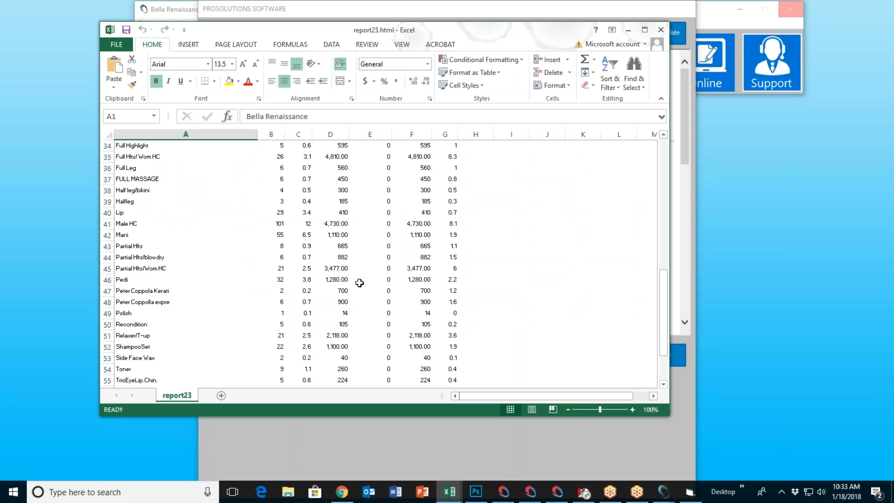
{"action": "scroll", "coordinate": [359, 282], "scroll_direction": "up", "scroll_amount": 11}
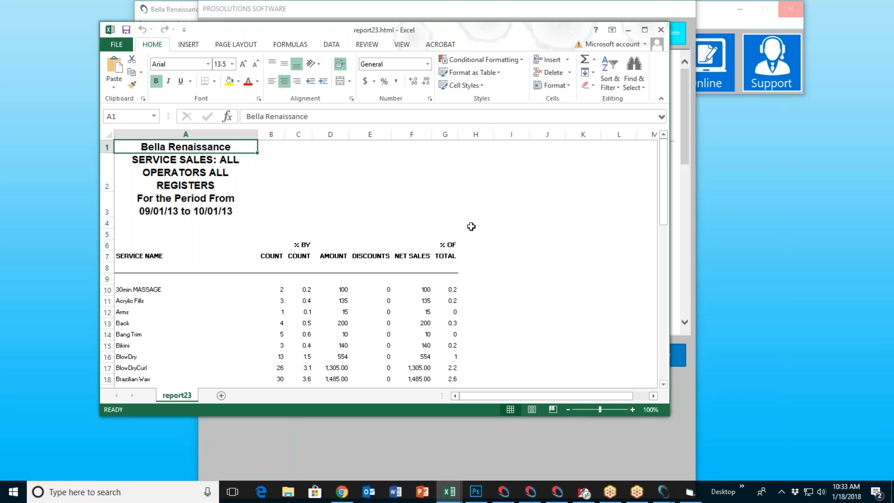
{"action": "left_click", "coordinate": [661, 29]}
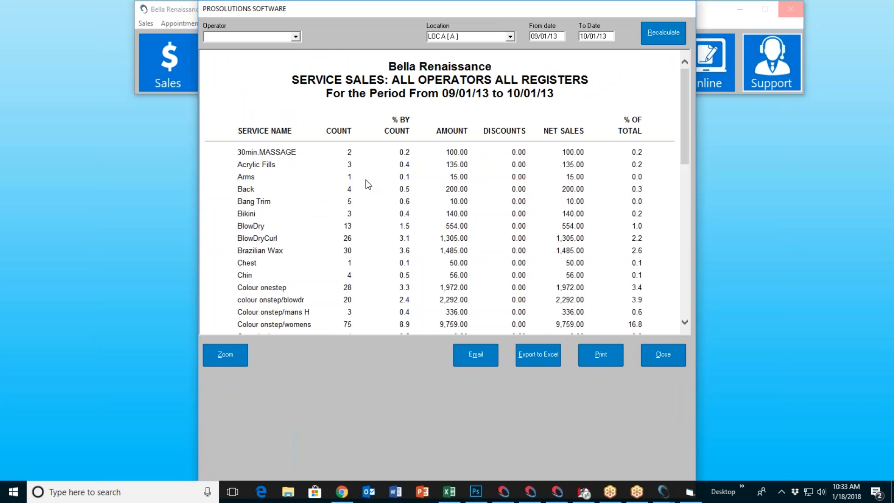
Step: Recalculate the service sales report for the sixth operator in the operator list
{"action": "left_click", "coordinate": [296, 36]}
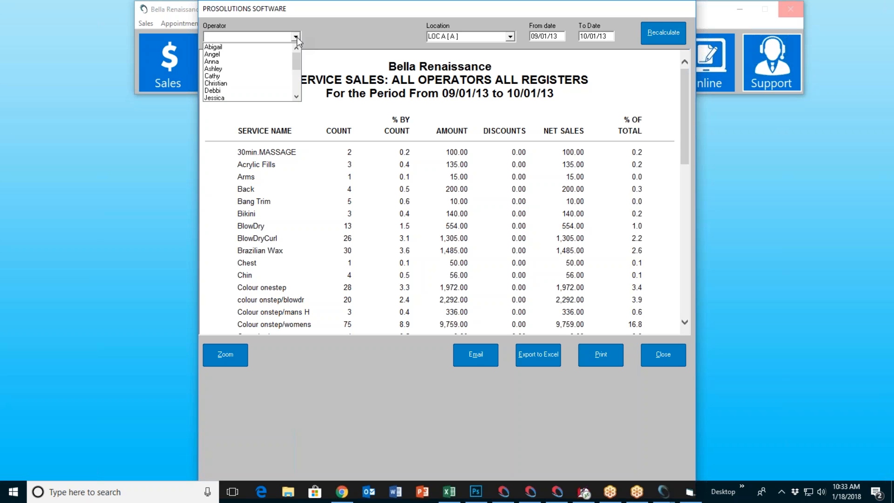
{"action": "left_click", "coordinate": [239, 84]}
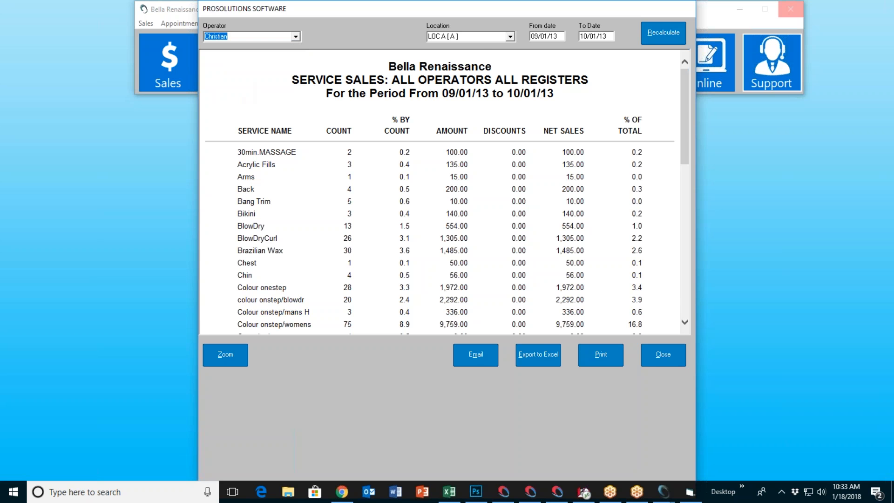
{"action": "left_click", "coordinate": [658, 38]}
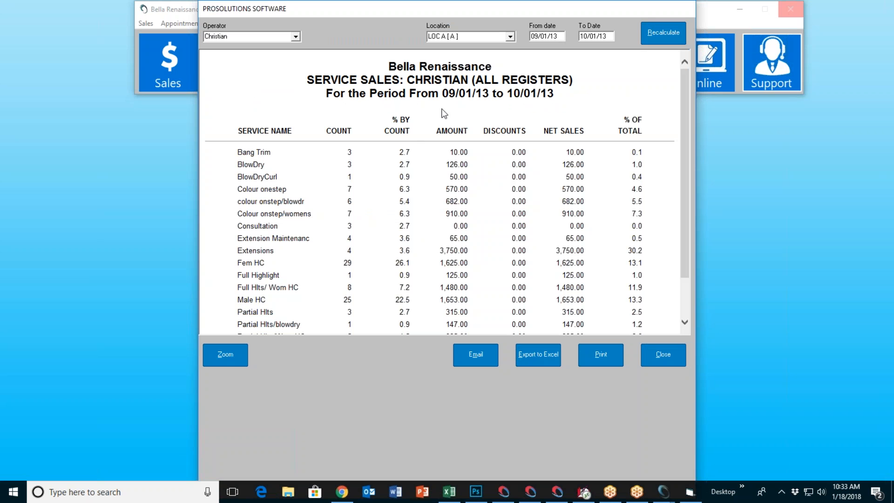
Step: Recalculate the report for the next operator in the list, export it to Excel, and close the workbook
{"action": "left_click", "coordinate": [296, 36]}
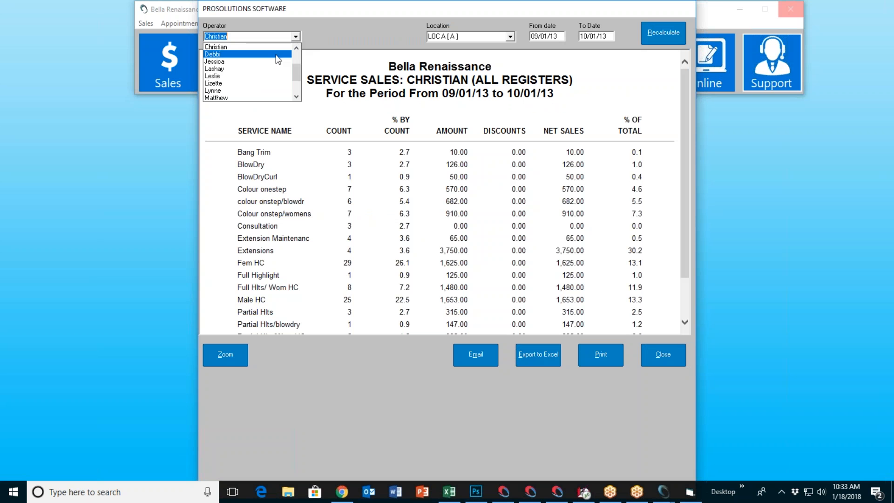
{"action": "left_click", "coordinate": [281, 54]}
{"action": "left_click", "coordinate": [677, 41]}
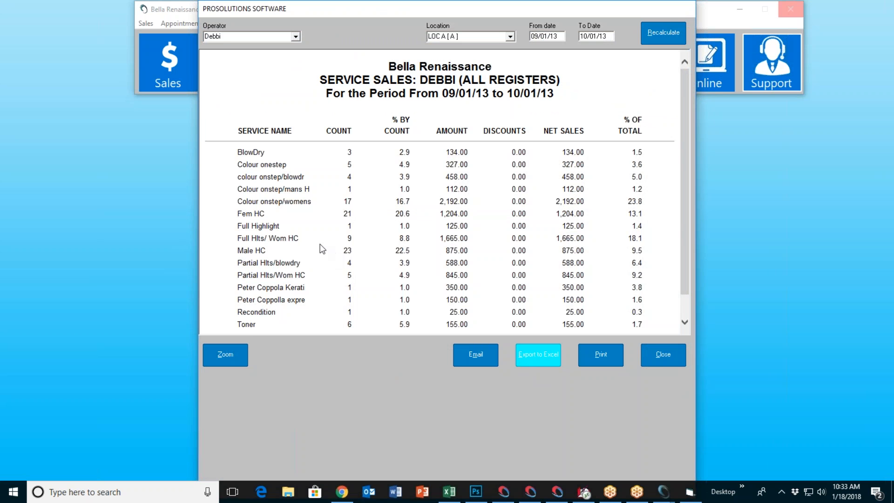
{"action": "left_click", "coordinate": [166, 207]}
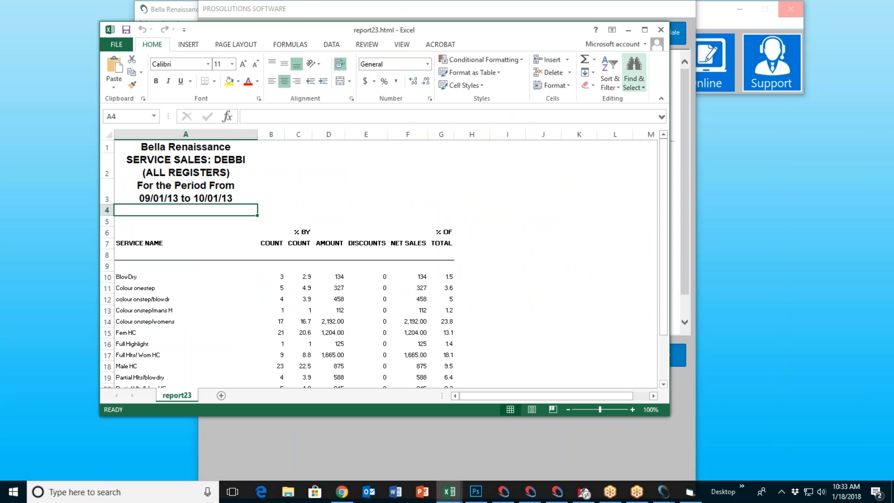
{"action": "left_click", "coordinate": [661, 30]}
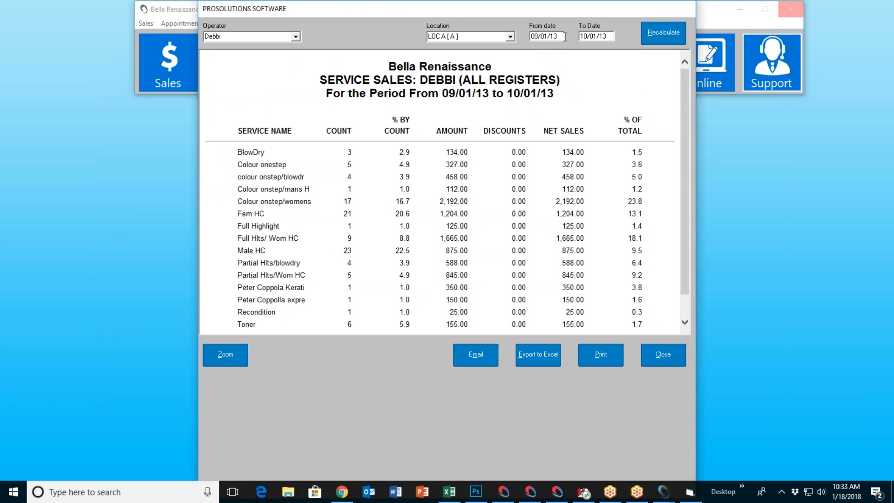
Step: Set the service sales report's end date to 09/07/13, recalculate it for the current operator, and close the report
{"action": "left_click", "coordinate": [599, 36]}
{"action": "left_click", "coordinate": [349, 274]}
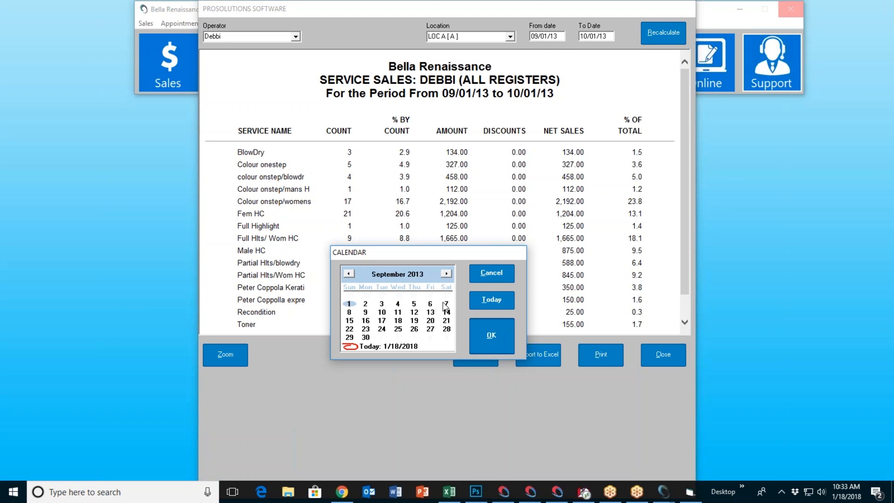
{"action": "left_click", "coordinate": [446, 304]}
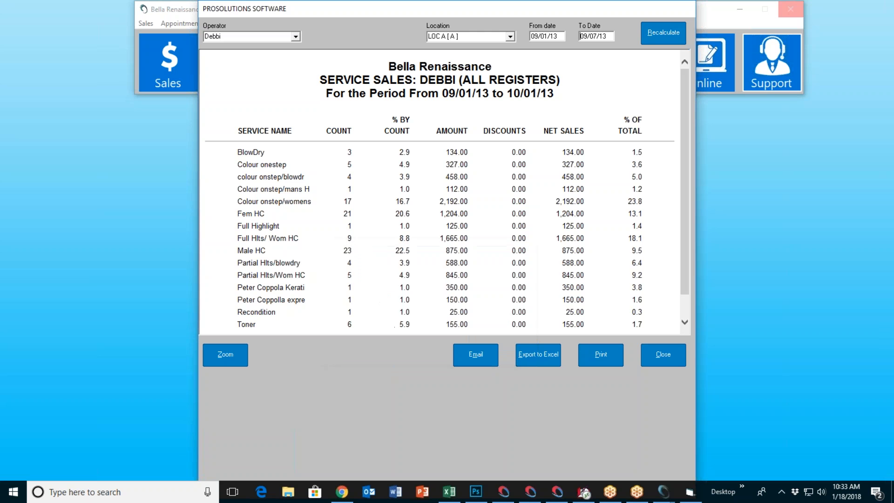
{"action": "left_click", "coordinate": [652, 32]}
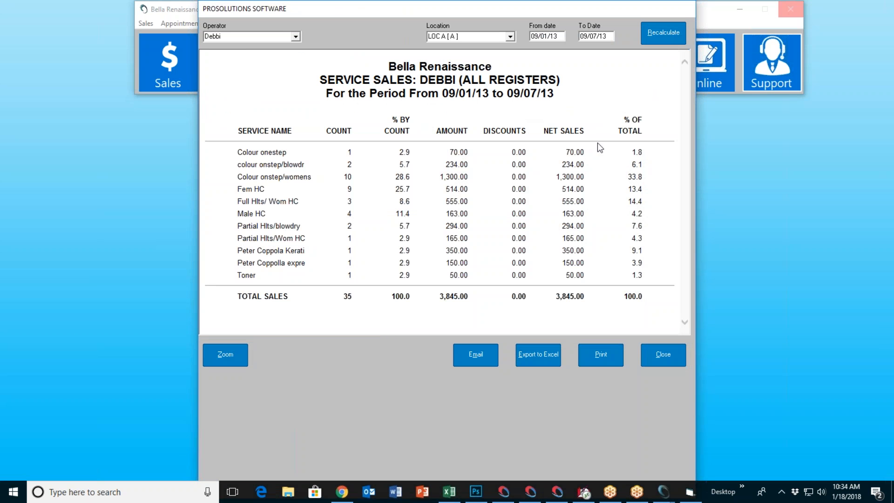
{"action": "left_click", "coordinate": [655, 350]}
Step: Choose an operator for the selected-operator service sales report and cancel before running it
{"action": "left_click", "coordinate": [213, 110]}
{"action": "mouse_move", "coordinate": [289, 123]}
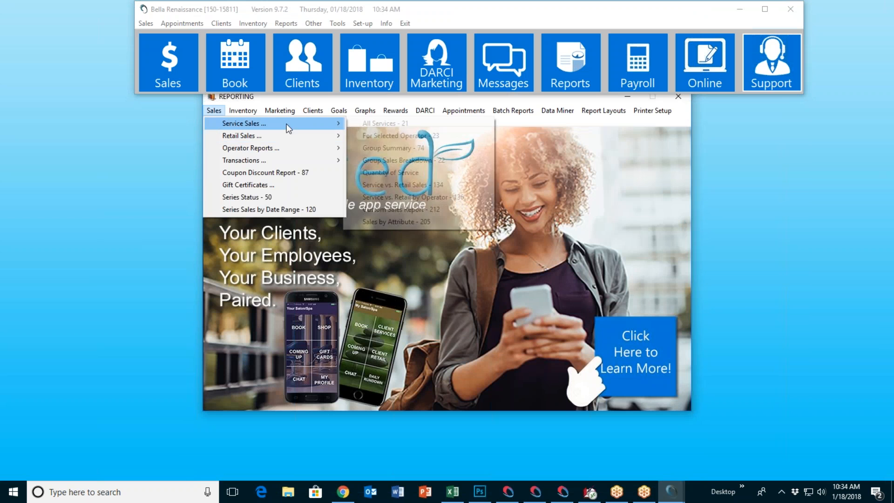
{"action": "left_click", "coordinate": [397, 139]}
{"action": "left_click", "coordinate": [454, 241]}
{"action": "left_click", "coordinate": [445, 292]}
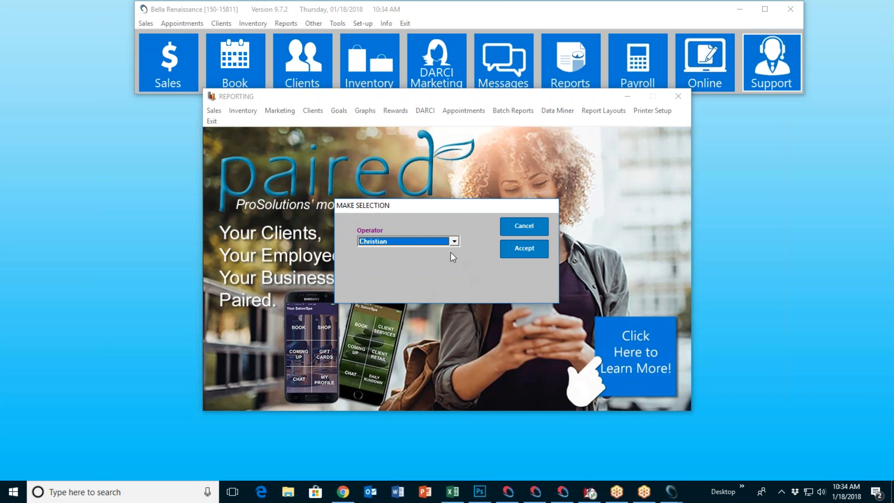
{"action": "left_click", "coordinate": [506, 250]}
{"action": "left_click", "coordinate": [553, 224]}
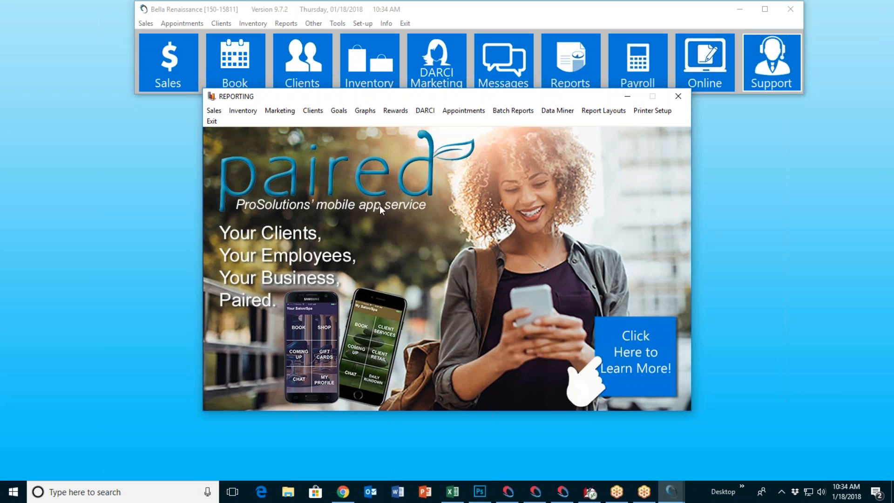
Step: Open the Social Analytics graph, load the other suggested account's dashboard by editing the web address, and close the page
{"action": "left_click", "coordinate": [361, 111]}
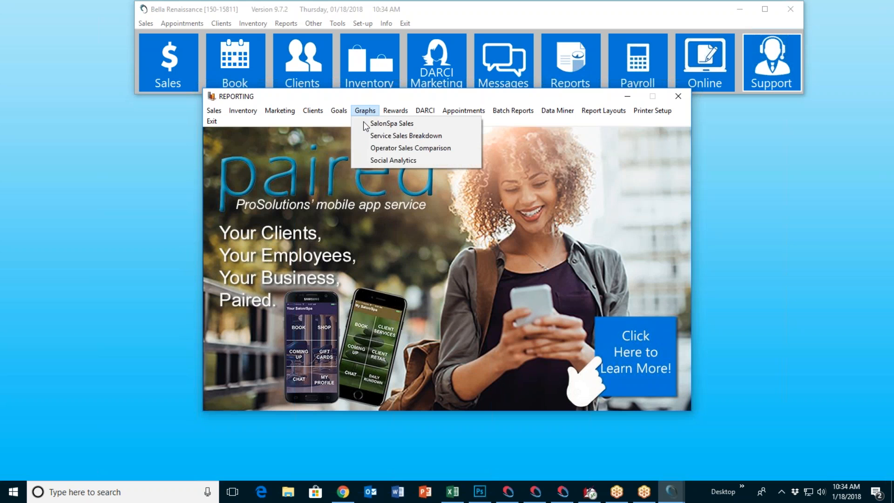
{"action": "left_click", "coordinate": [383, 160]}
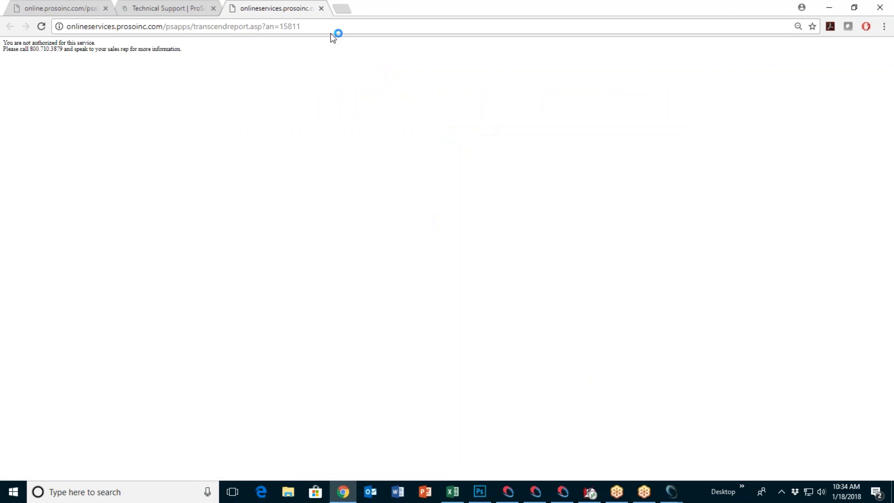
{"action": "left_click", "coordinate": [329, 27]}
{"action": "left_click", "coordinate": [330, 27]}
{"action": "key", "text": "BackSpace"}
{"action": "key", "text": "BackSpace"}
{"action": "key", "text": "BackSpace"}
{"action": "key", "text": "BackSpace"}
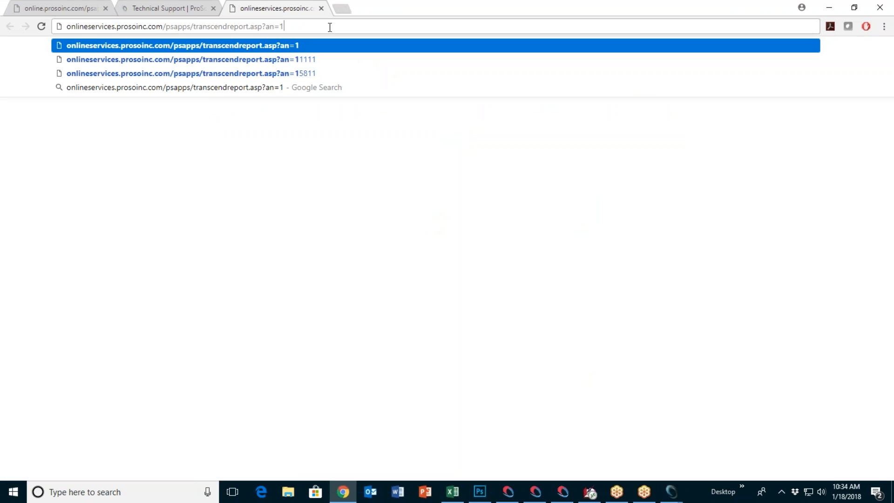
{"action": "left_click", "coordinate": [309, 59]}
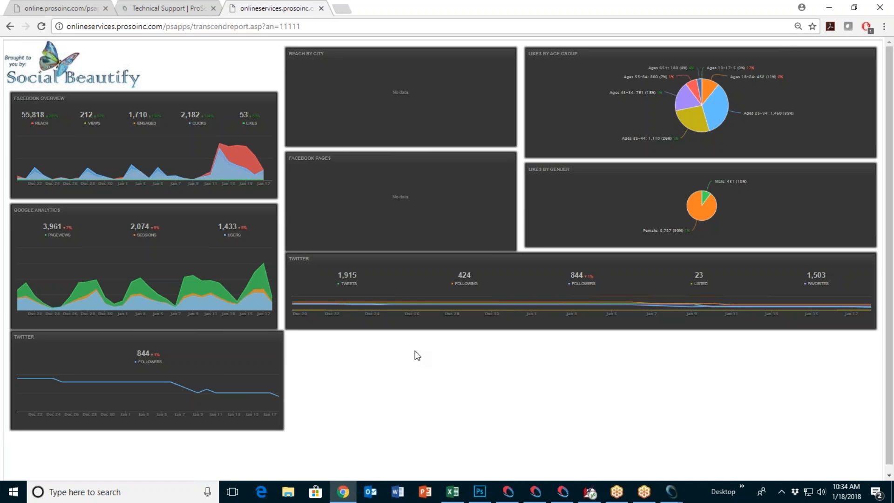
{"action": "left_click", "coordinate": [321, 8]}
{"action": "left_click", "coordinate": [829, 8]}
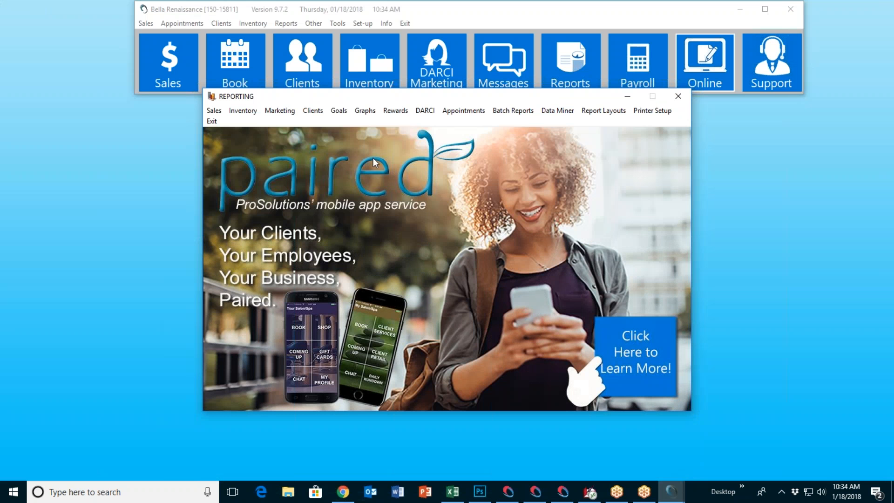
Step: View the Fortune Teller goal's 12-month sales projection scenarios, and exit the reporting module
{"action": "left_click", "coordinate": [334, 112]}
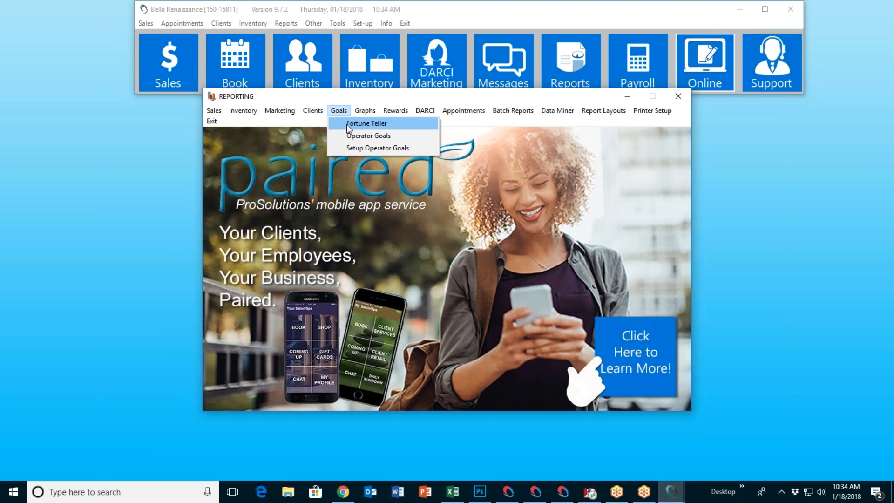
{"action": "left_click", "coordinate": [345, 123]}
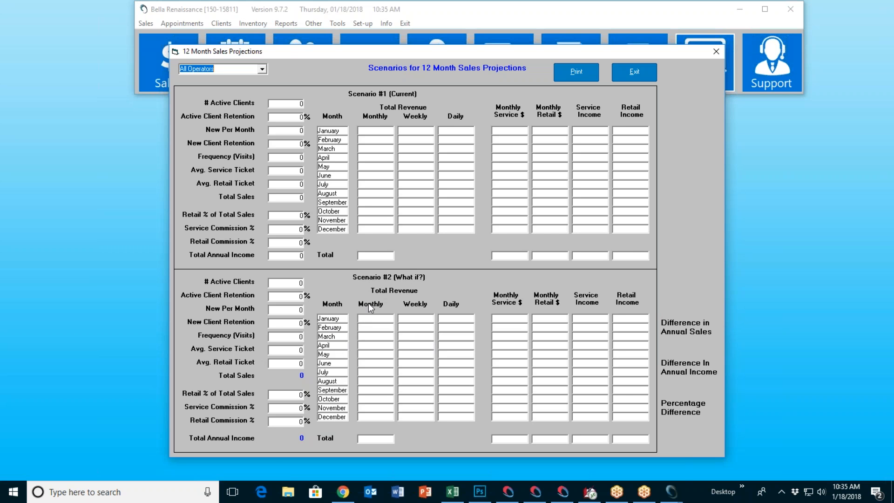
{"action": "left_click", "coordinate": [625, 75]}
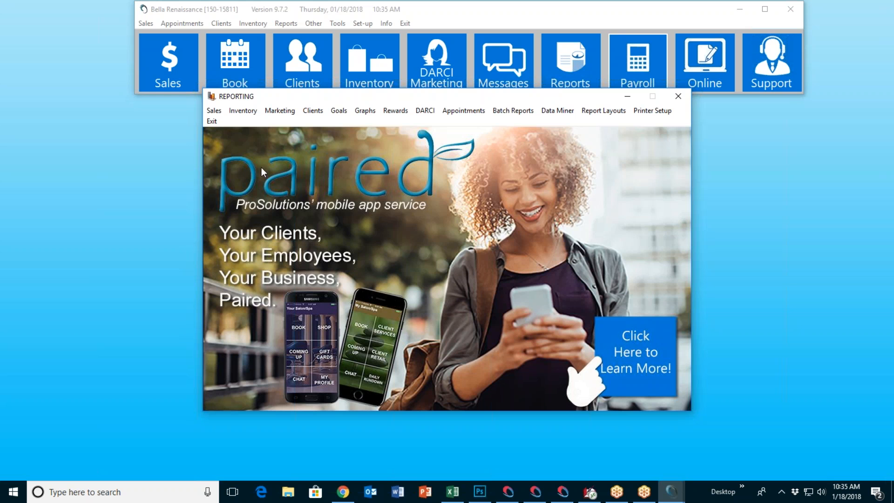
{"action": "left_click", "coordinate": [212, 121]}
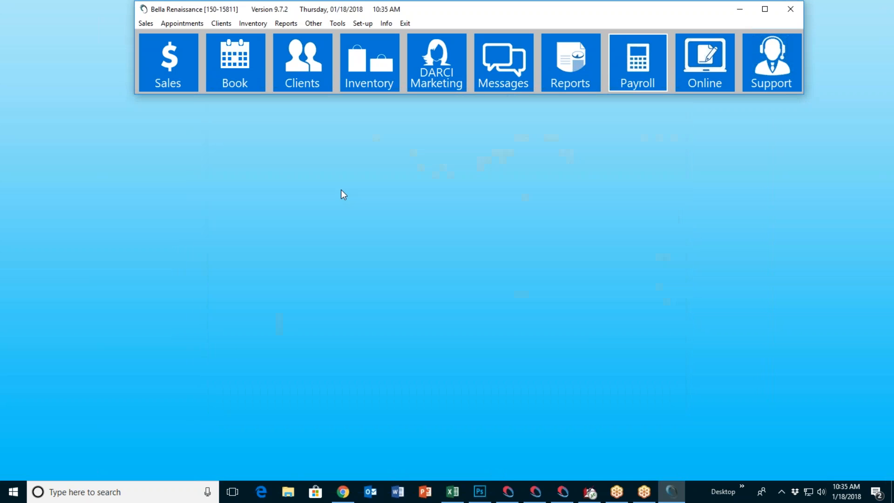
Step: Open the inventory product record for SKU 10
{"action": "left_click", "coordinate": [388, 84]}
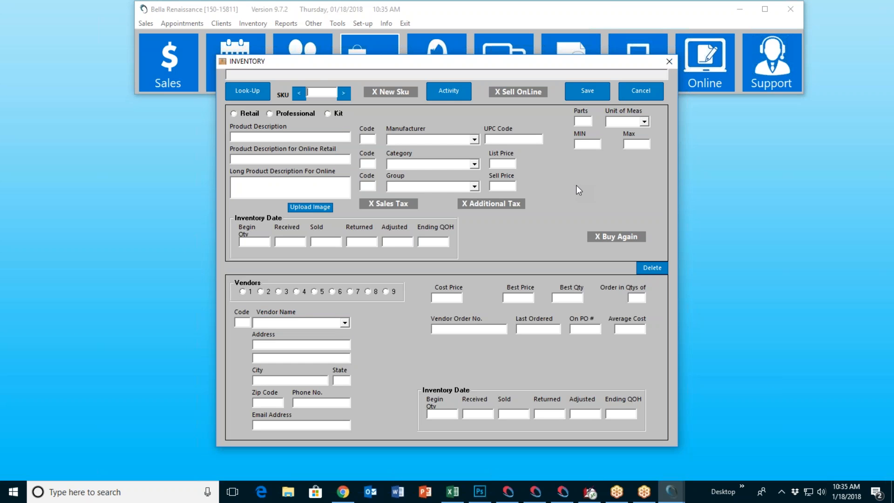
{"action": "type", "text": "10"}
{"action": "key", "text": "Return"}
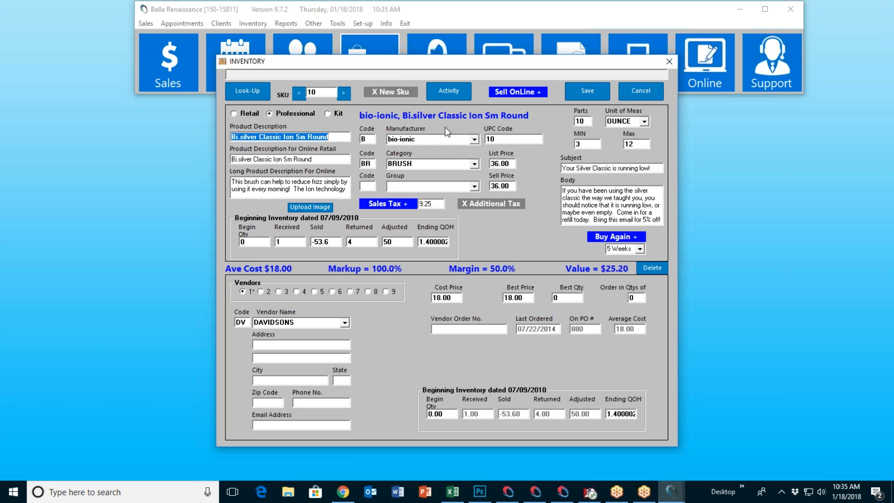
Step: Review the product's inventory activity filtered by received, sales, returns and adjustments only, and close the product record without saving
{"action": "left_click", "coordinate": [438, 95]}
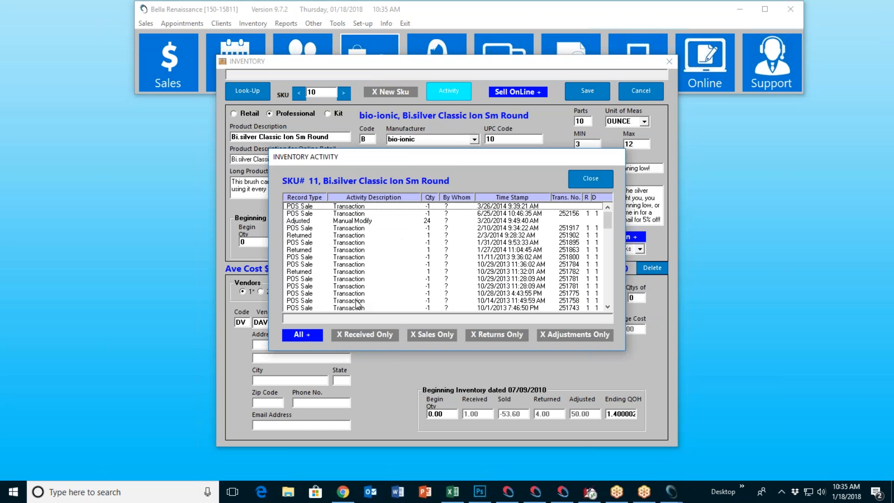
{"action": "left_click", "coordinate": [364, 335]}
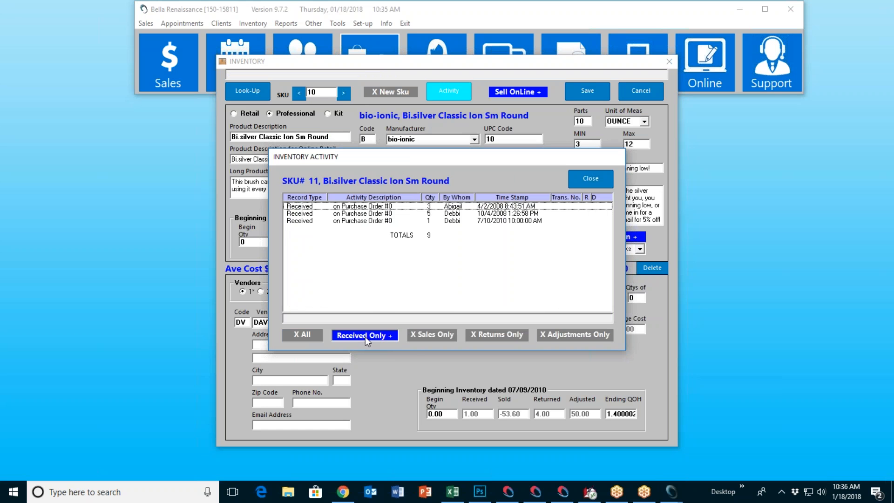
{"action": "left_click", "coordinate": [435, 336]}
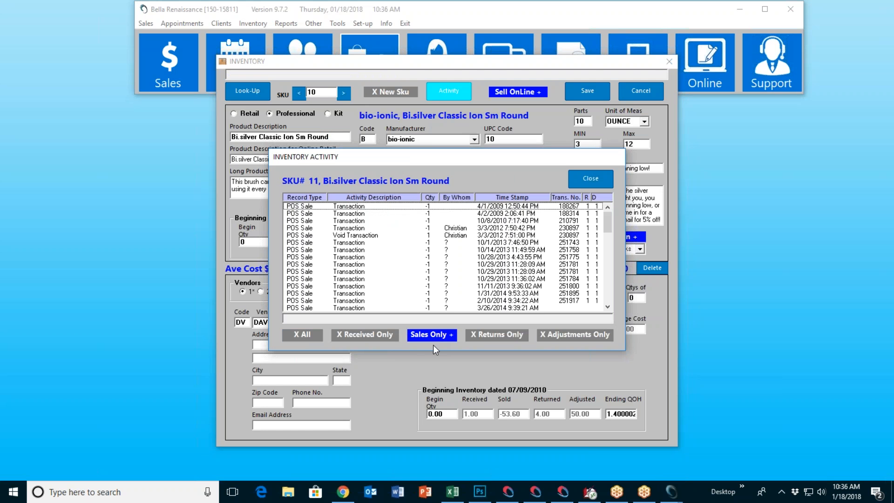
{"action": "left_click", "coordinate": [488, 335]}
{"action": "left_click", "coordinate": [572, 333]}
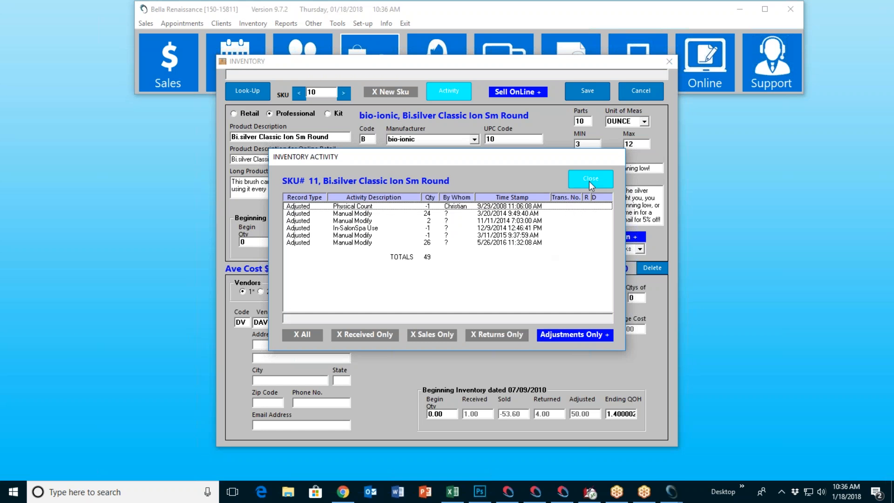
{"action": "left_click", "coordinate": [589, 181]}
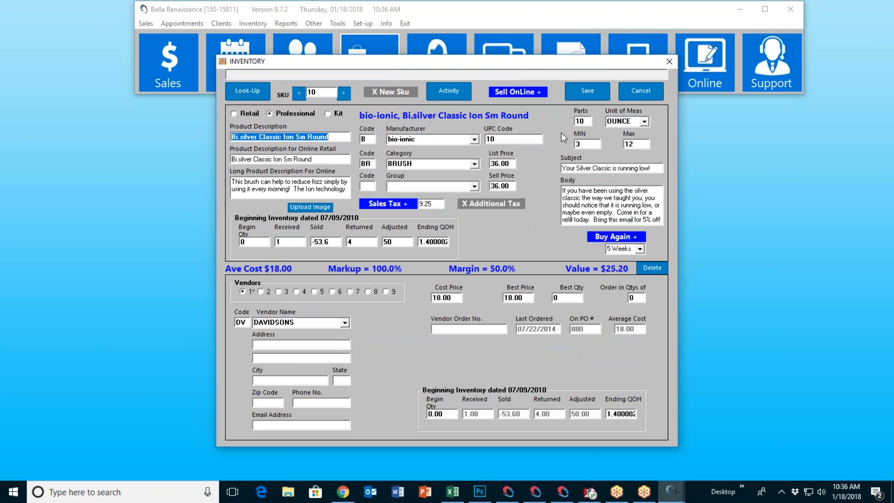
{"action": "left_click", "coordinate": [635, 95]}
Step: View the blank inventory purchase order form and cancel it
{"action": "left_click", "coordinate": [252, 24]}
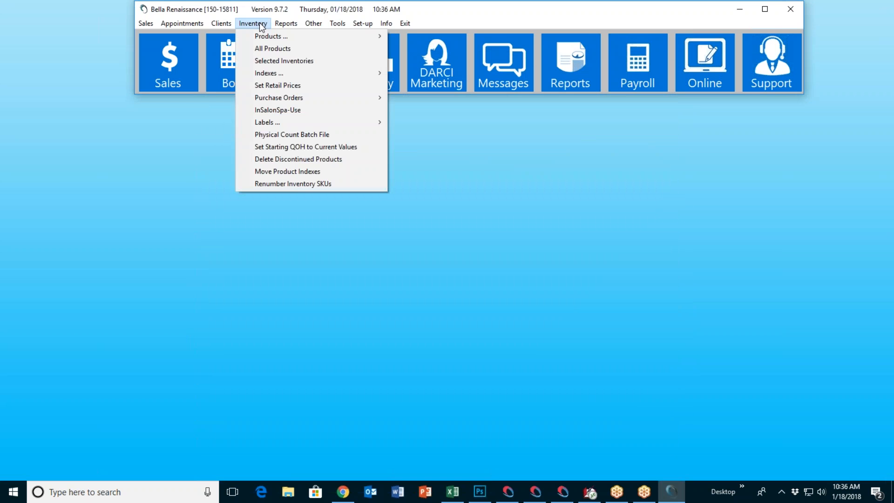
{"action": "mouse_move", "coordinate": [342, 99]}
{"action": "left_click", "coordinate": [415, 99]}
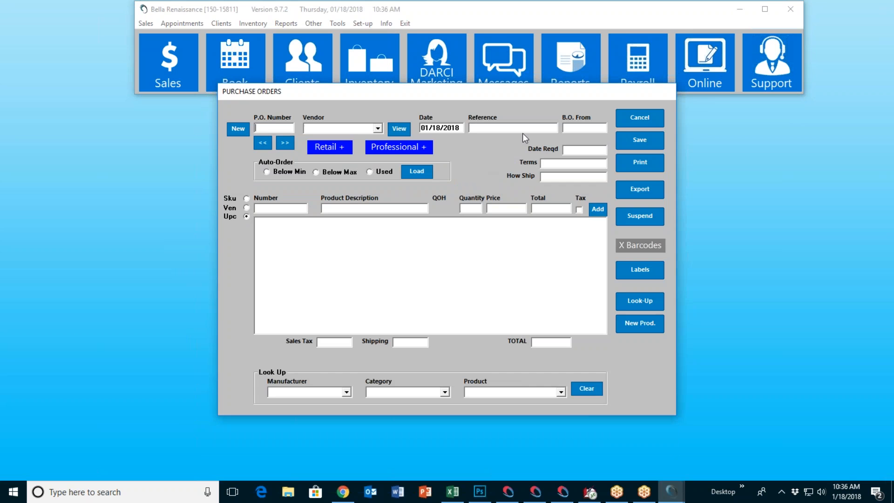
{"action": "left_click", "coordinate": [635, 118]}
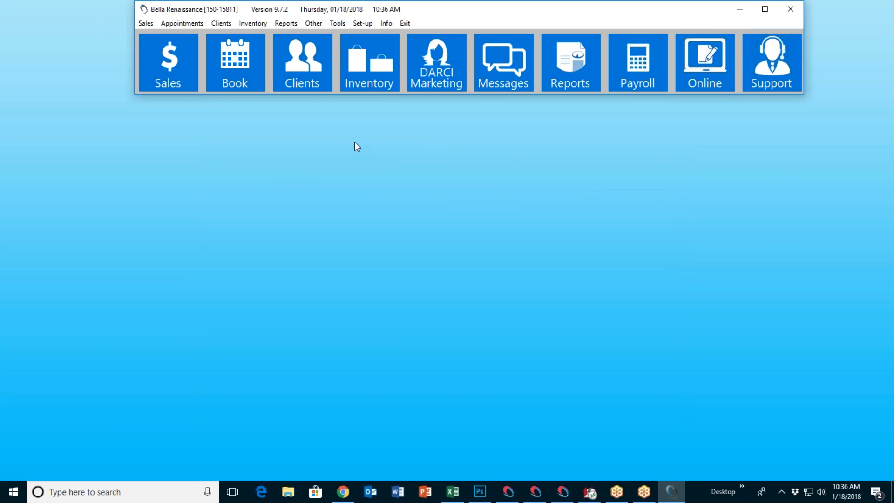
Step: Preview the bar code label for SKU 00020 using user-defined label counts, and cancel without printing
{"action": "left_click", "coordinate": [253, 23]}
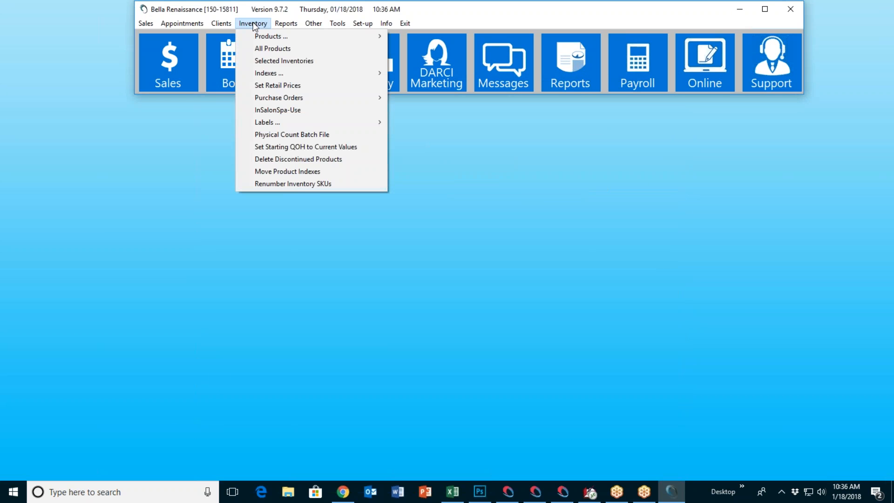
{"action": "mouse_move", "coordinate": [276, 121]}
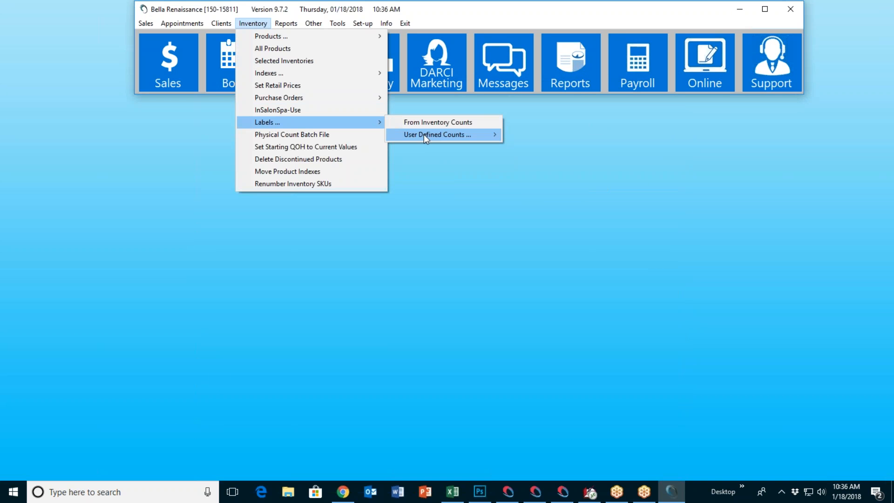
{"action": "mouse_move", "coordinate": [497, 135]}
{"action": "left_click", "coordinate": [538, 146]}
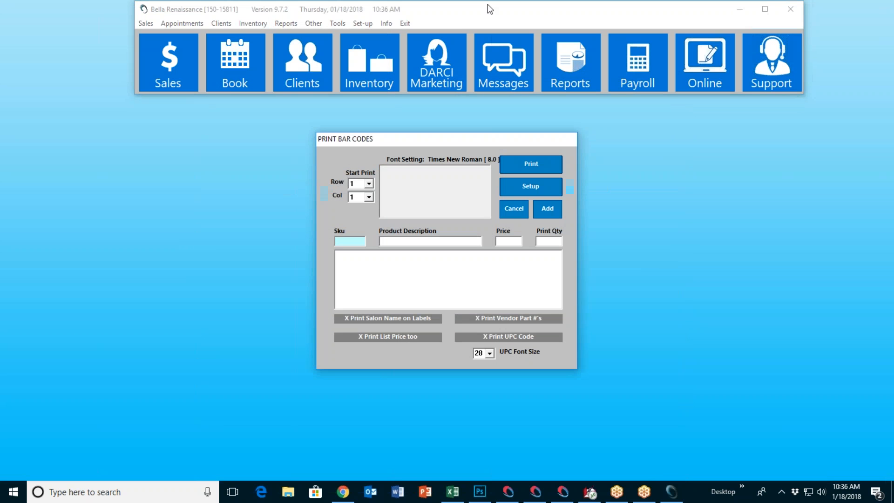
{"action": "type", "text": "00020"}
{"action": "key", "text": "Return"}
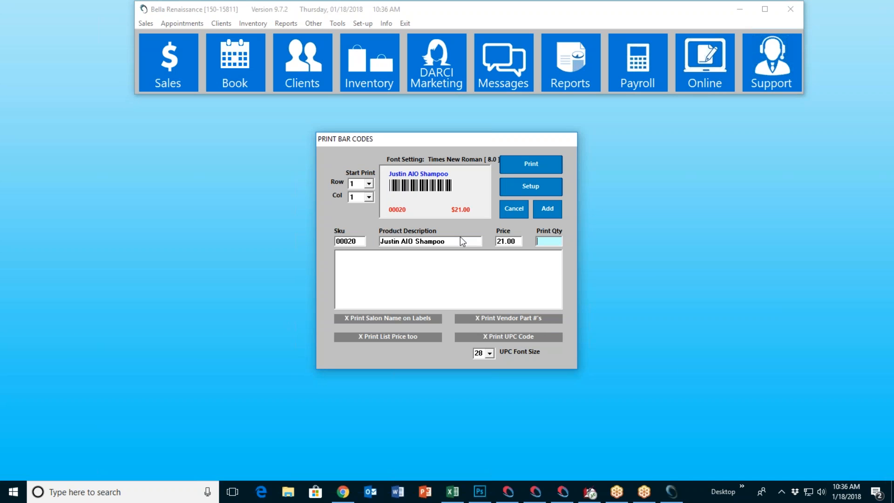
{"action": "left_click", "coordinate": [513, 211]}
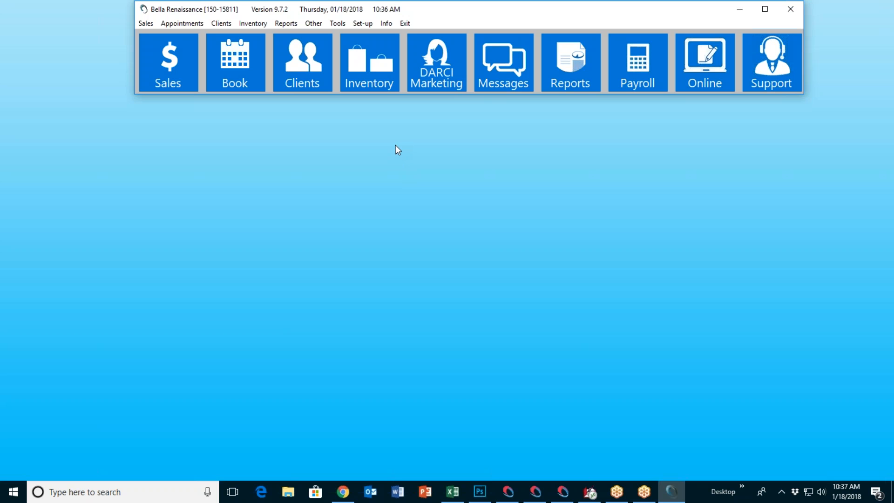
Step: Open the payroll module and look over its setup options, including the tax table choices
{"action": "left_click", "coordinate": [640, 79]}
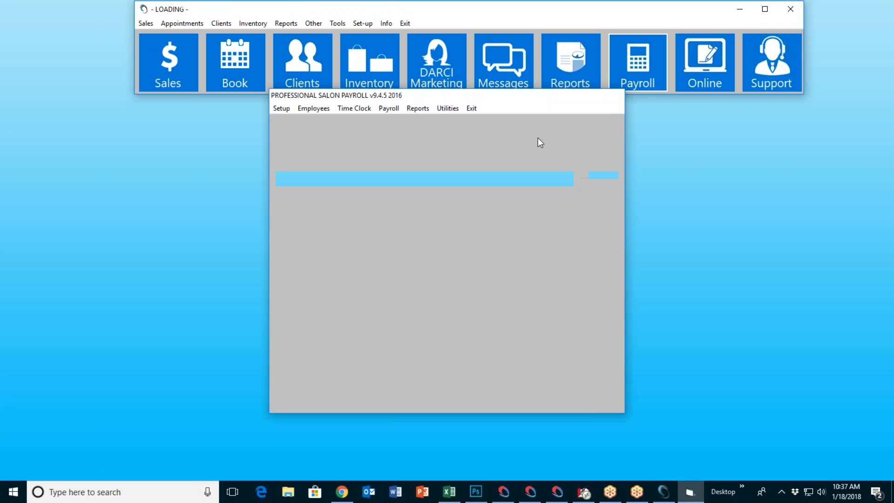
{"action": "left_click", "coordinate": [278, 111]}
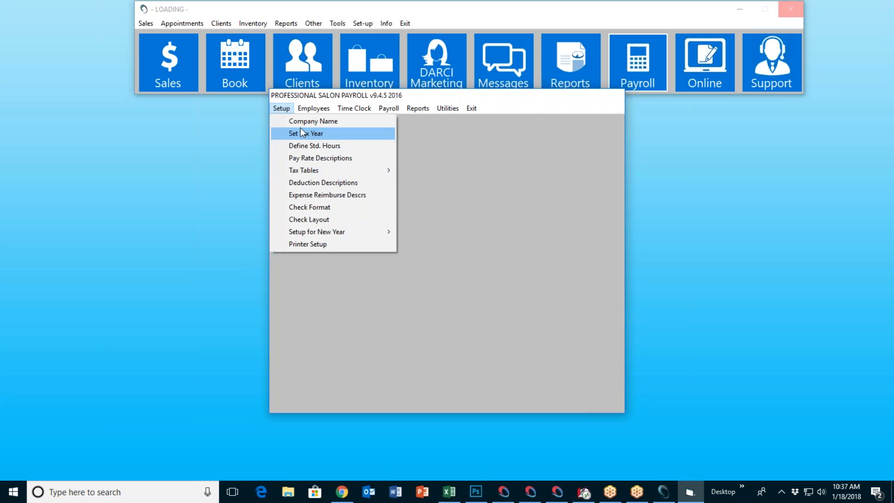
{"action": "mouse_move", "coordinate": [303, 173]}
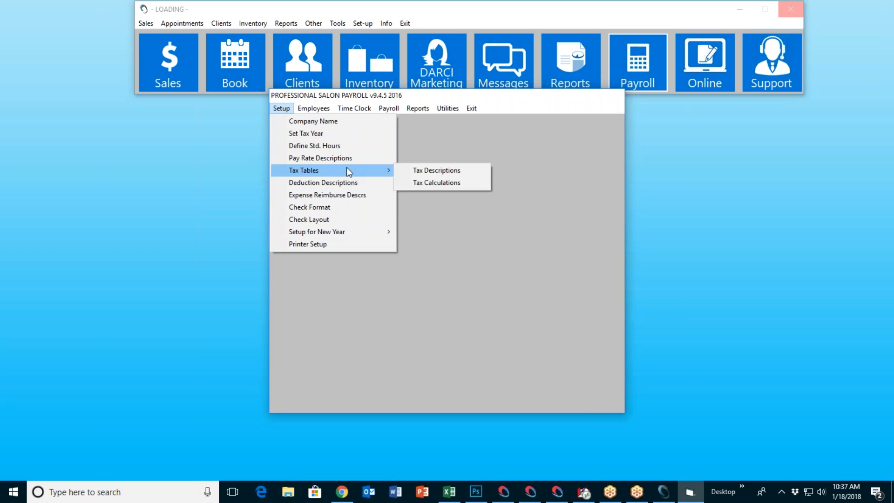
Step: View an employee's payroll file and tax calculation settings, and cancel both without making changes
{"action": "mouse_move", "coordinate": [313, 109]}
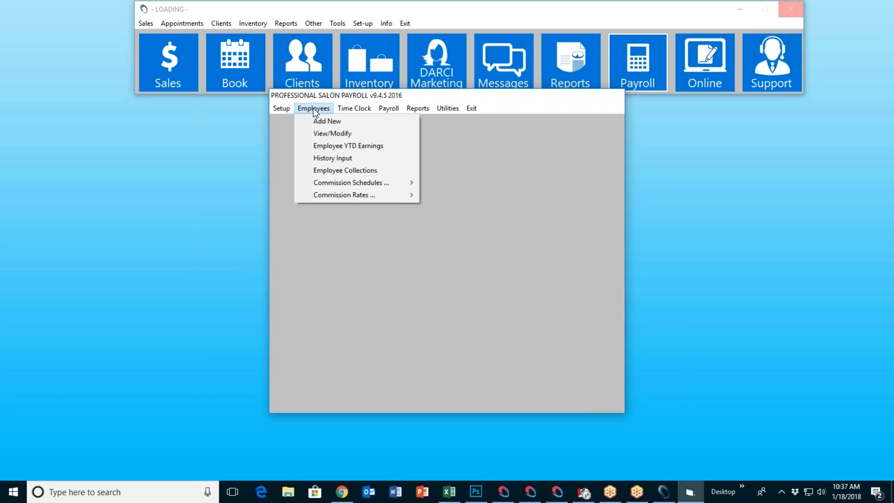
{"action": "left_click", "coordinate": [332, 134]}
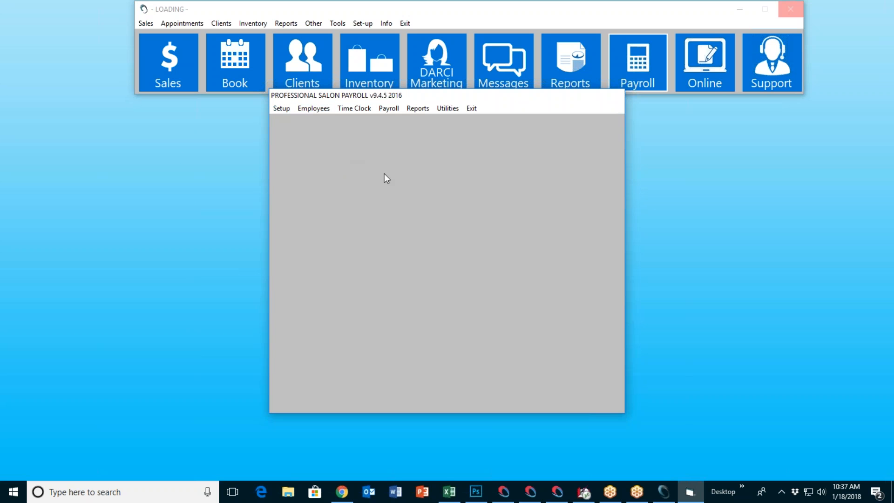
{"action": "left_click", "coordinate": [418, 173]}
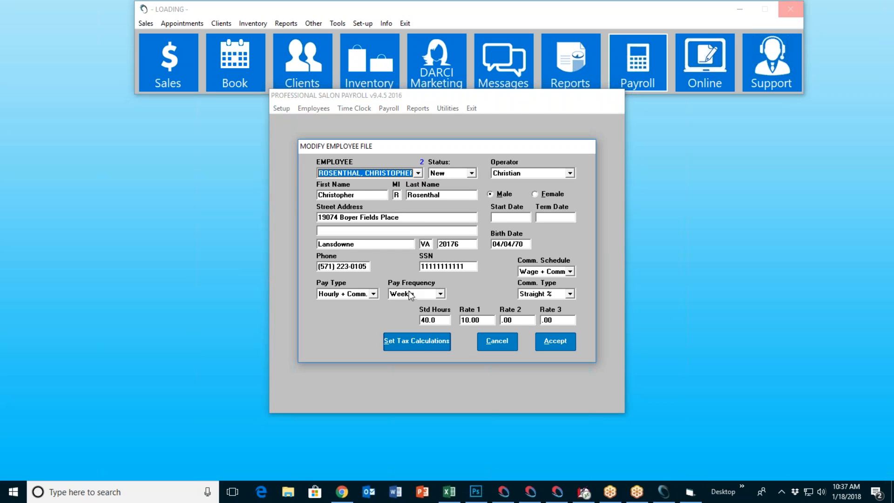
{"action": "left_click", "coordinate": [419, 336]}
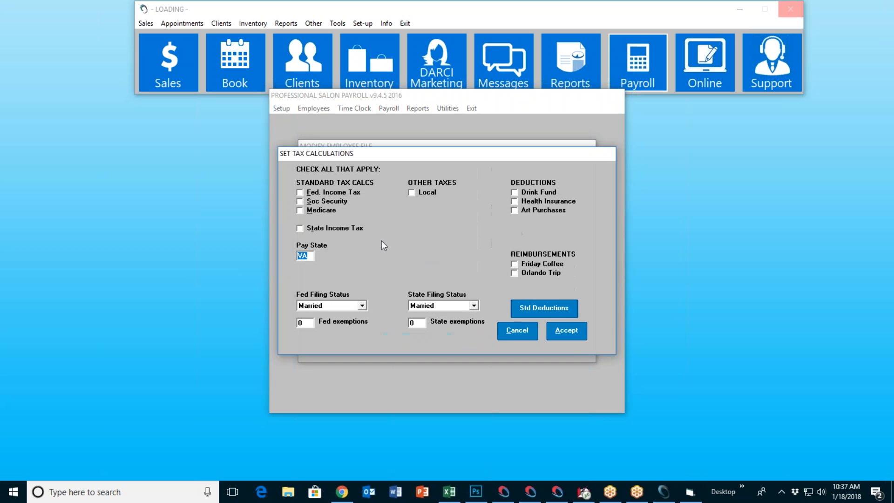
{"action": "left_click", "coordinate": [517, 331]}
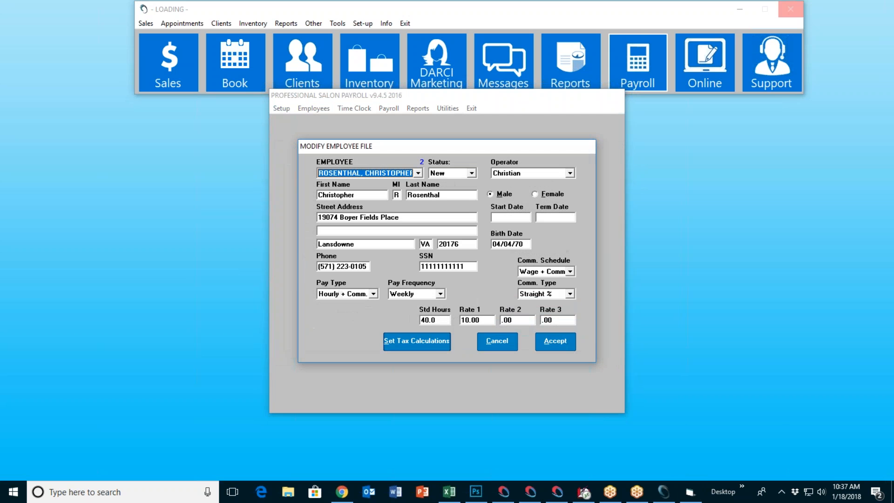
{"action": "left_click", "coordinate": [495, 343]}
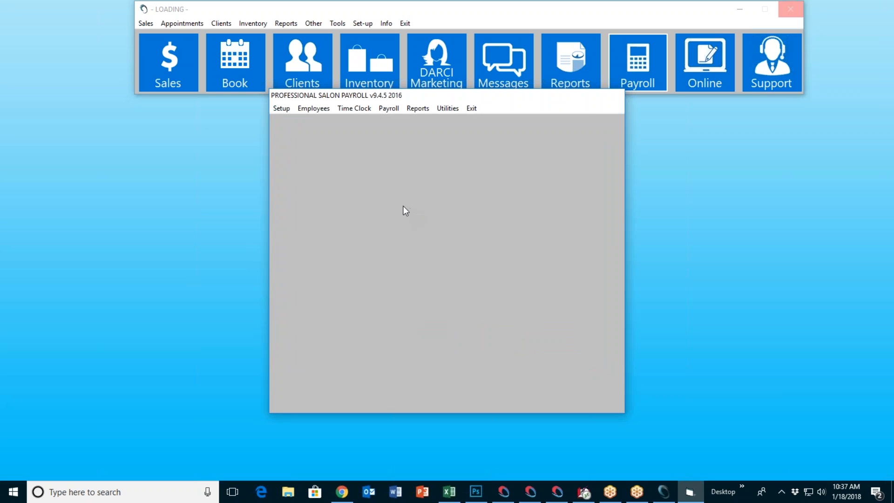
Step: View the sliding scale commission table for the same employee, and cancel it without saving
{"action": "left_click", "coordinate": [314, 110]}
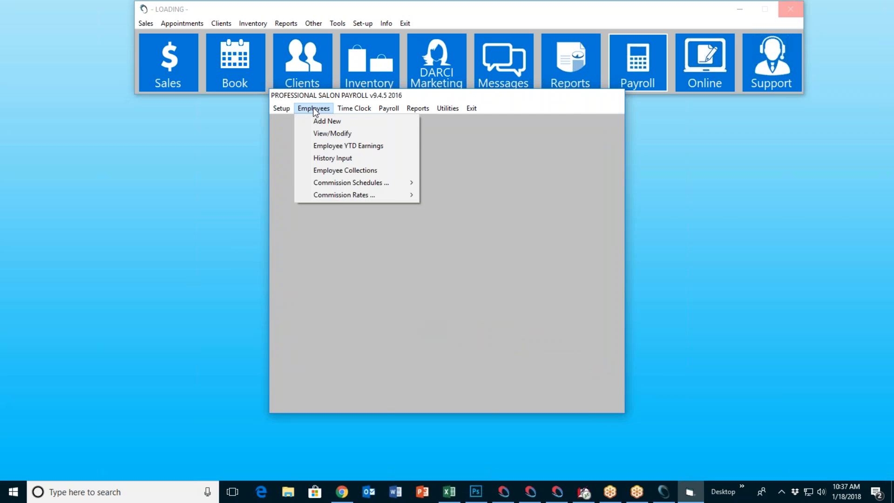
{"action": "mouse_move", "coordinate": [347, 188]}
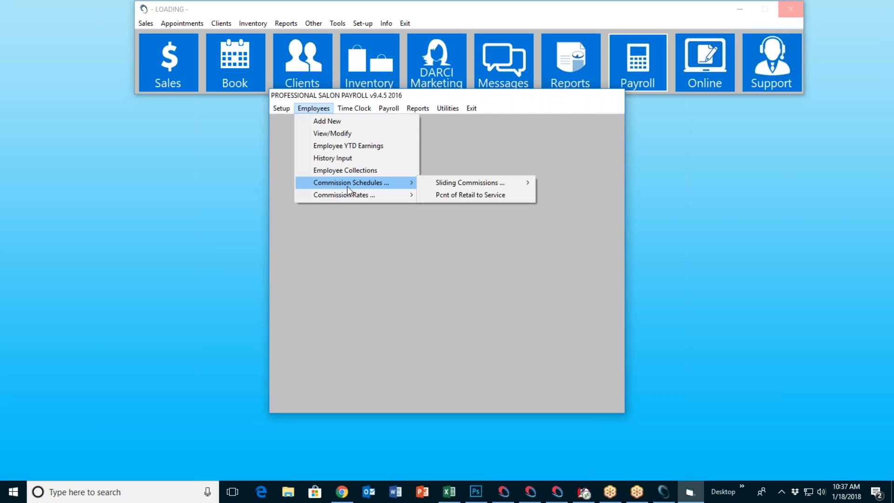
{"action": "mouse_move", "coordinate": [474, 188]}
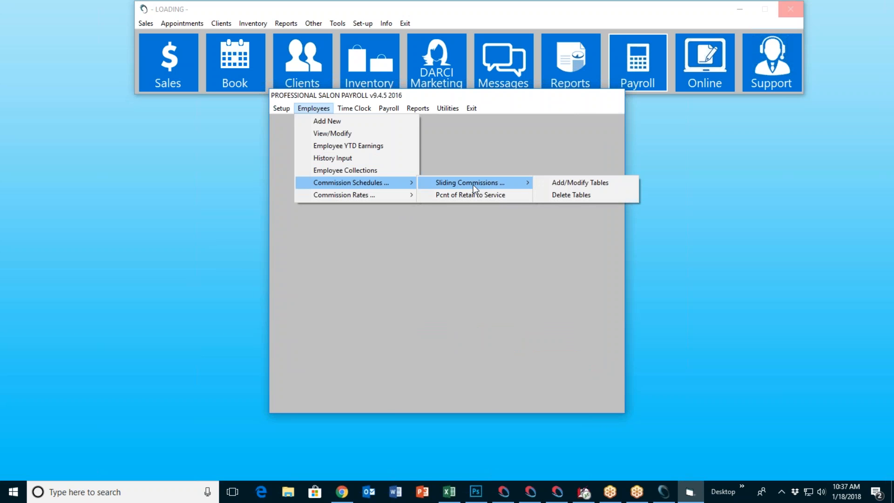
{"action": "left_click", "coordinate": [550, 182]}
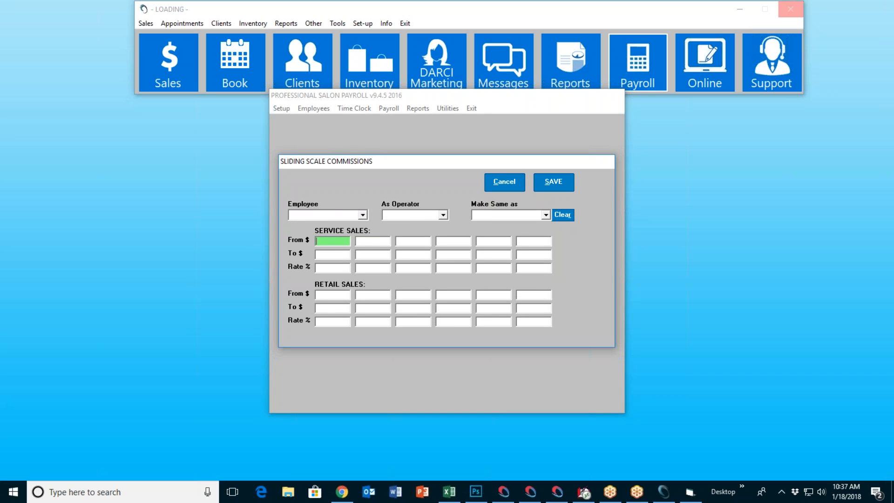
{"action": "left_click", "coordinate": [363, 215]}
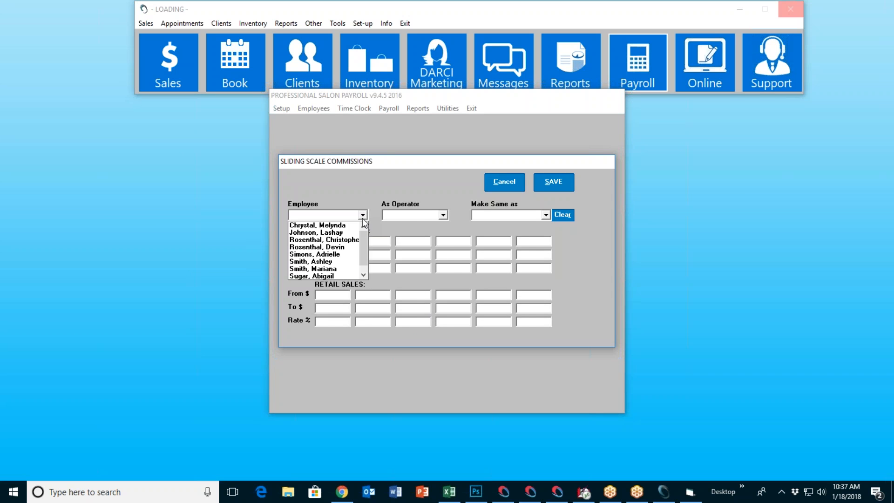
{"action": "left_click", "coordinate": [347, 243]}
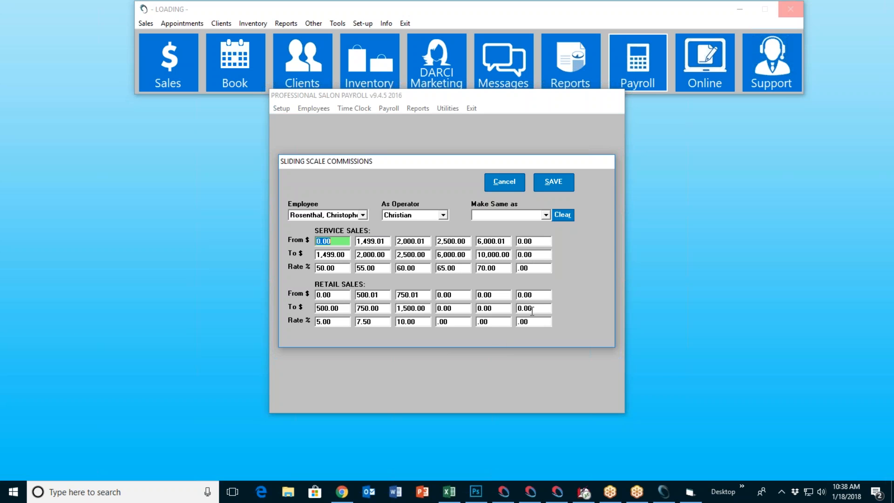
{"action": "left_click", "coordinate": [509, 182]}
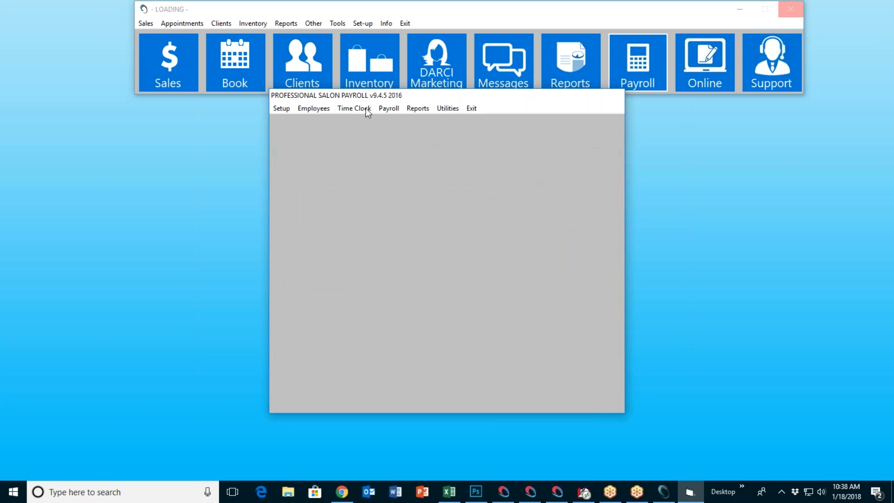
Step: Review the first operator's service commission rates for All Services, Acry Tips Full and Anticurl/Wom HC, and exit without changing them
{"action": "left_click", "coordinate": [313, 108]}
{"action": "mouse_move", "coordinate": [348, 196]}
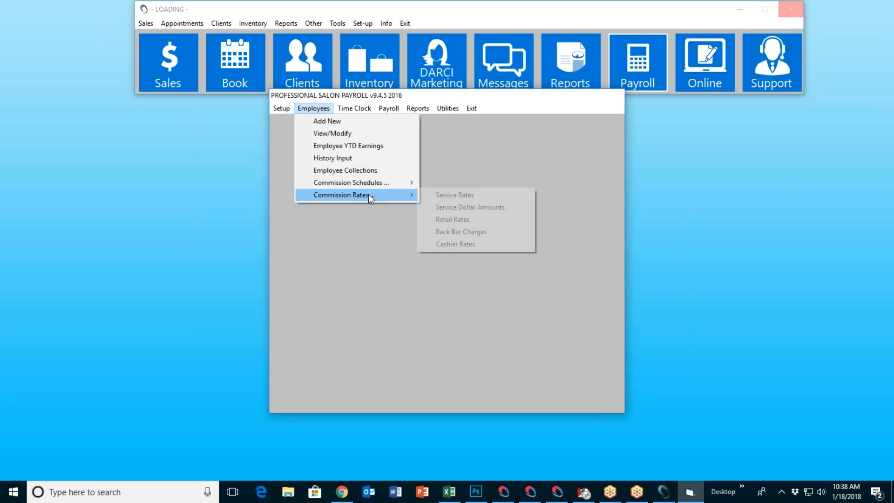
{"action": "left_click", "coordinate": [467, 196]}
{"action": "left_click", "coordinate": [430, 226]}
{"action": "left_click", "coordinate": [402, 245]}
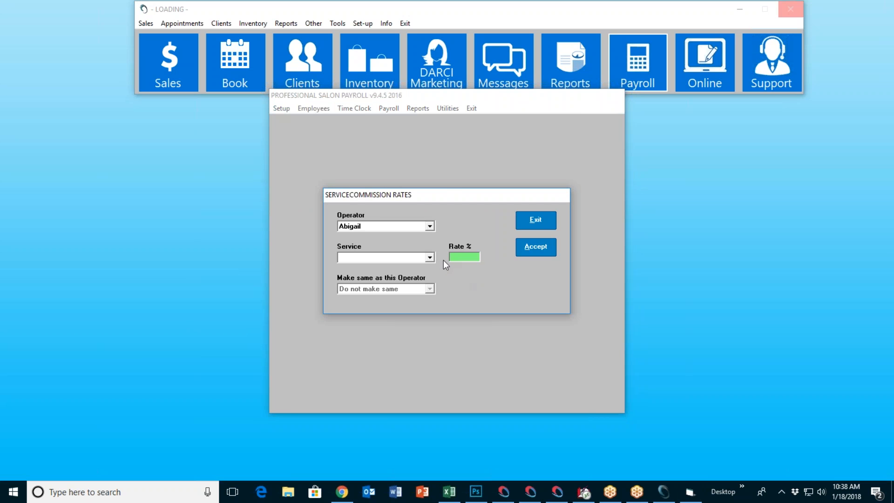
{"action": "left_click", "coordinate": [433, 257]}
{"action": "left_click", "coordinate": [413, 261]}
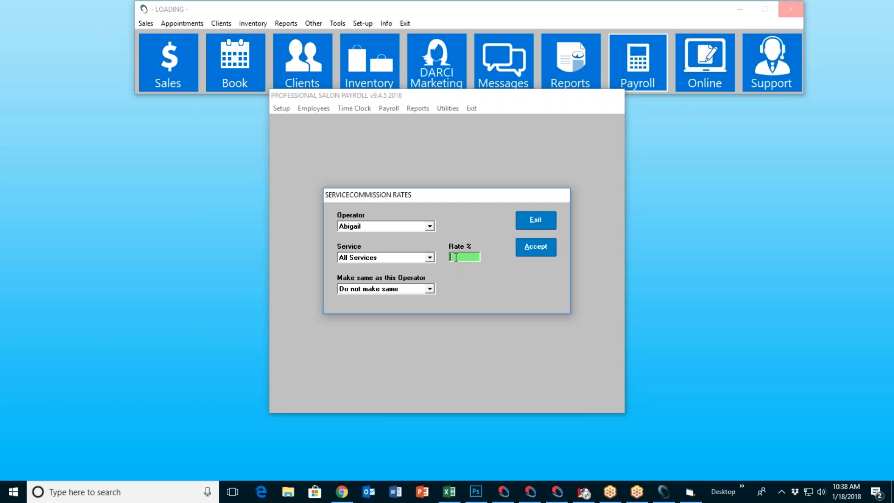
{"action": "left_click", "coordinate": [430, 257]}
{"action": "left_click", "coordinate": [399, 307]}
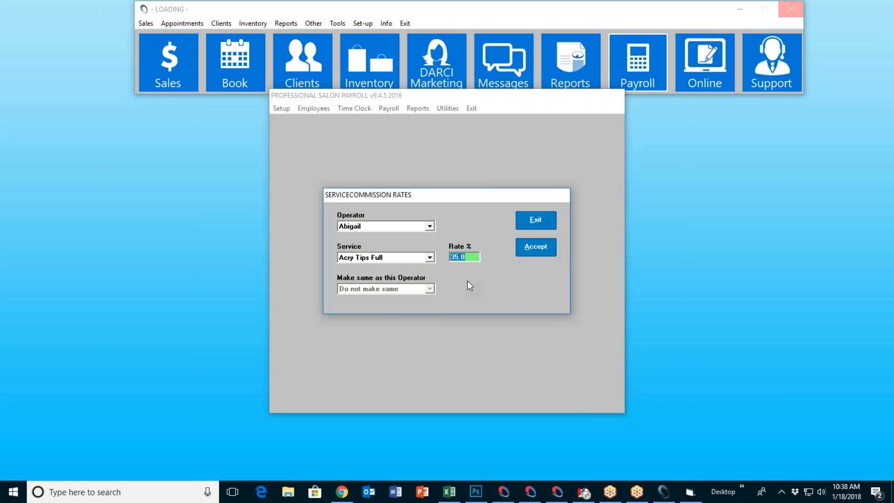
{"action": "left_click", "coordinate": [429, 257]}
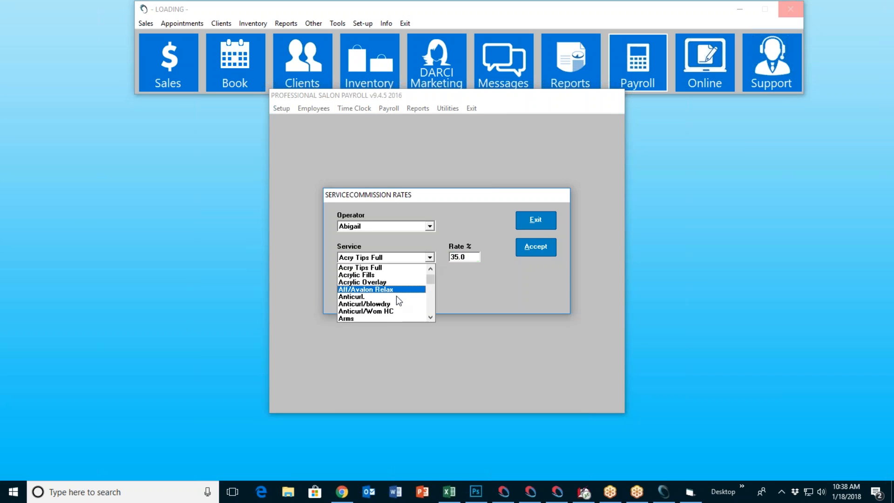
{"action": "left_click", "coordinate": [396, 310]}
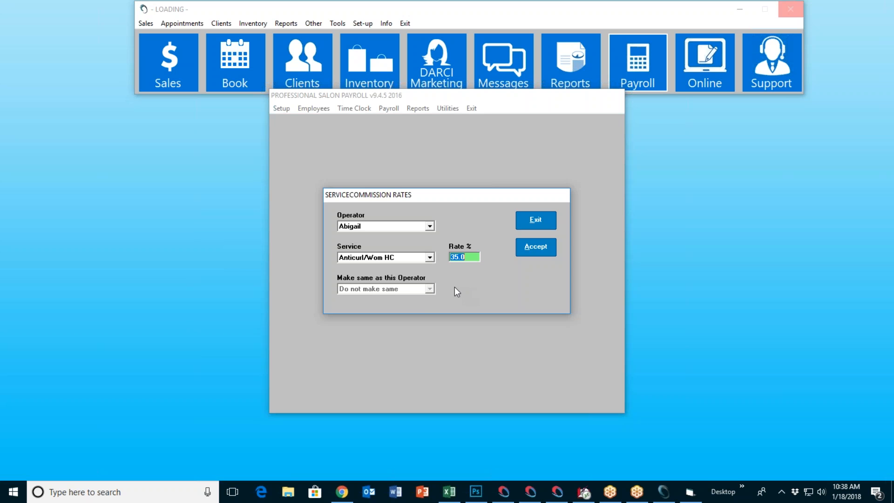
{"action": "left_click", "coordinate": [539, 219]}
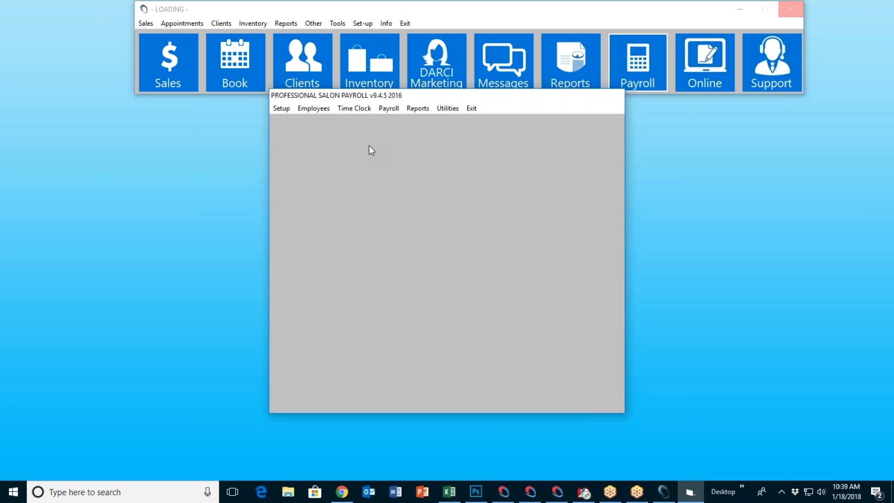
Step: Enter a service commission dollar amount of 85.00 on Anticurl/Wom HC for one operator, and cancel without accepting it
{"action": "left_click", "coordinate": [313, 109]}
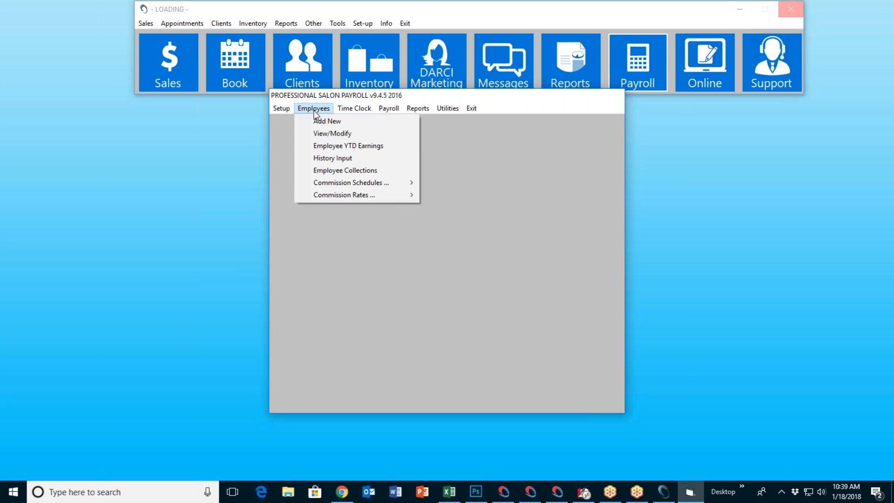
{"action": "mouse_move", "coordinate": [363, 193]}
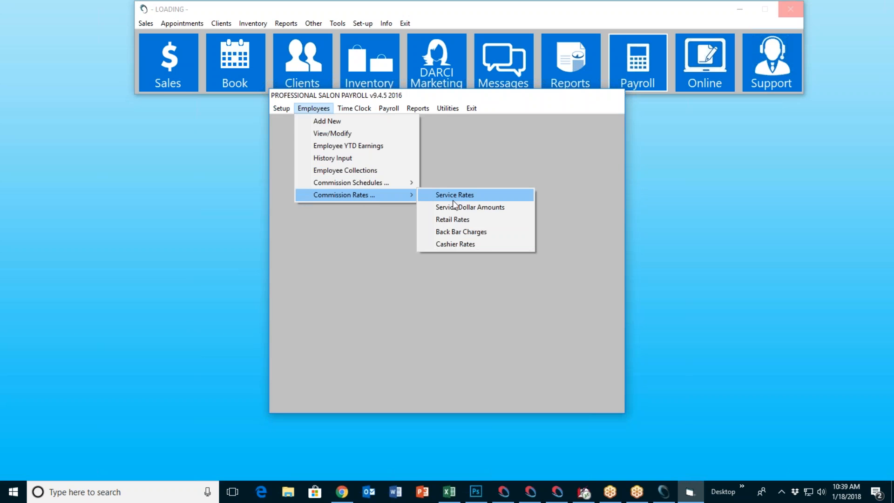
{"action": "left_click", "coordinate": [483, 214]}
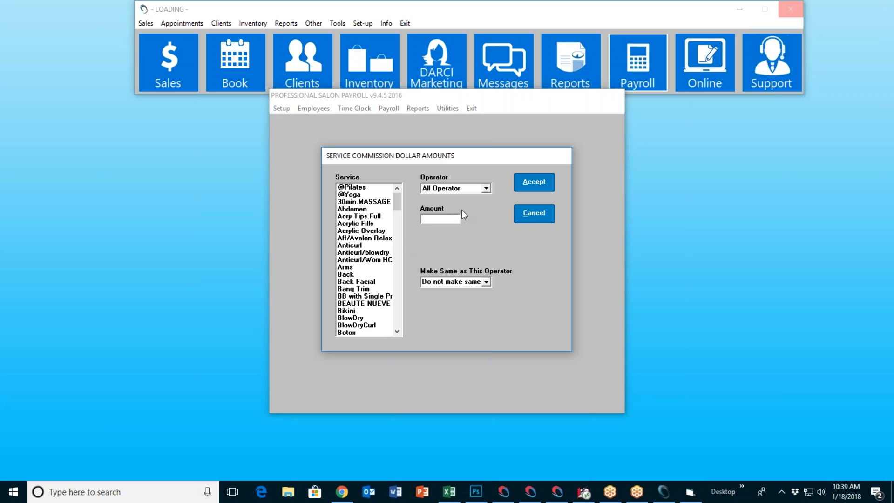
{"action": "left_click", "coordinate": [486, 189]}
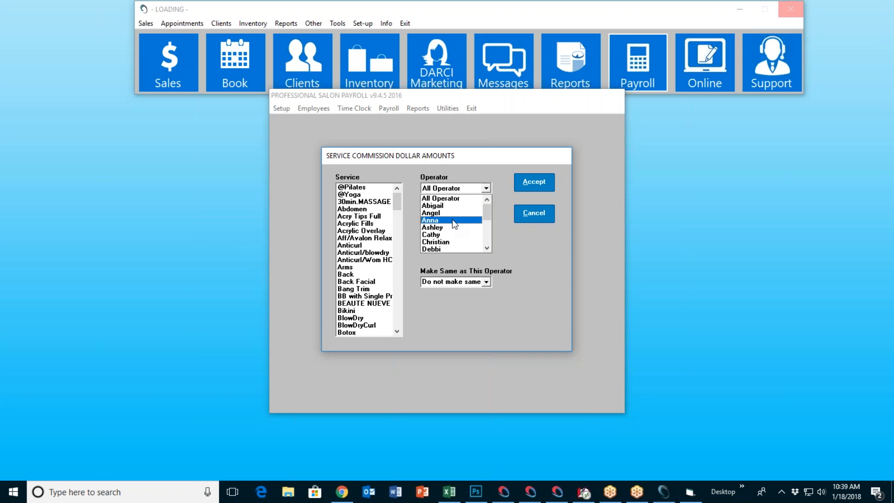
{"action": "left_click", "coordinate": [449, 213]}
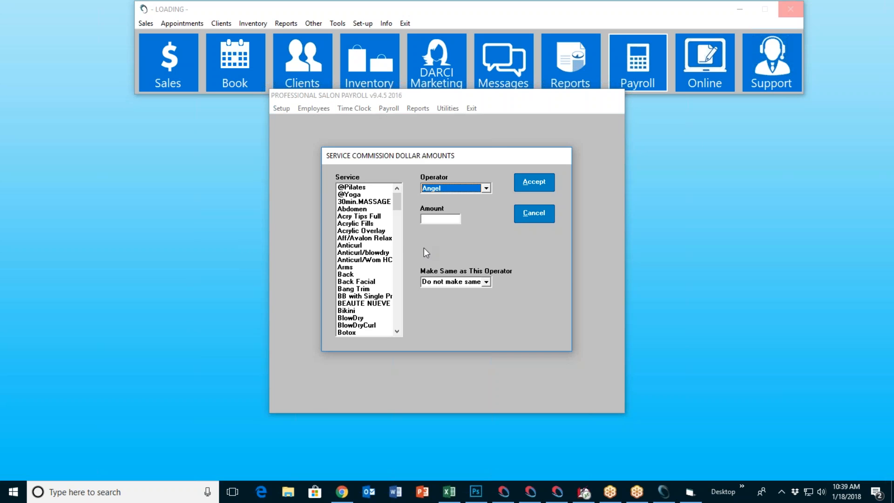
{"action": "left_click", "coordinate": [365, 260]}
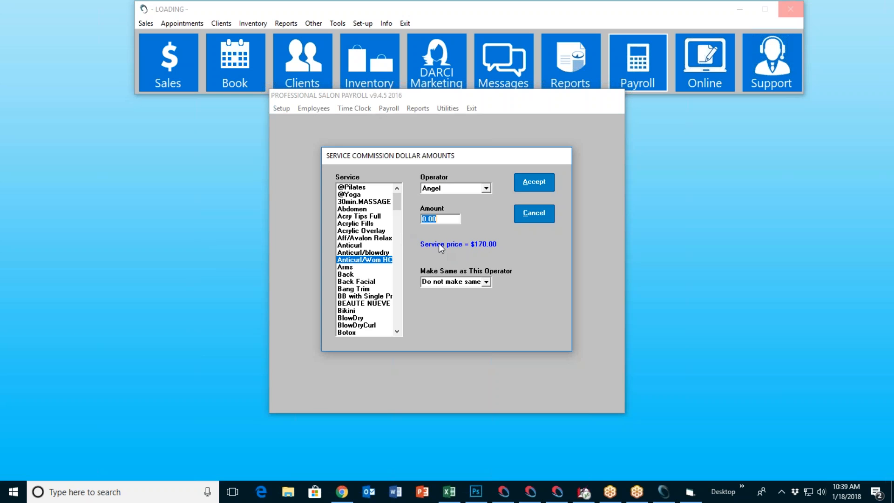
{"action": "type", "text": "85.00"}
{"action": "left_click", "coordinate": [526, 217]}
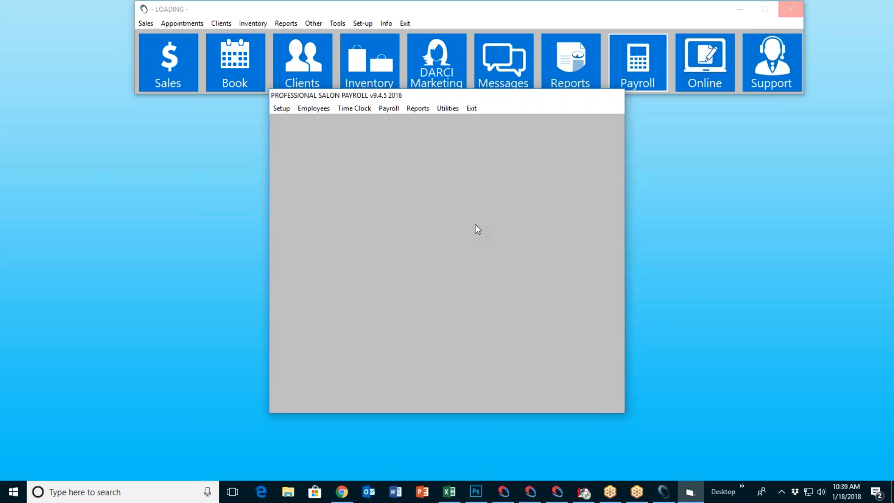
Step: Exit payroll and choose the operator commission report On Service Sales by Dollar or Percent w\ BB - 235 in reporting
{"action": "left_click", "coordinate": [469, 108]}
{"action": "left_click", "coordinate": [556, 76]}
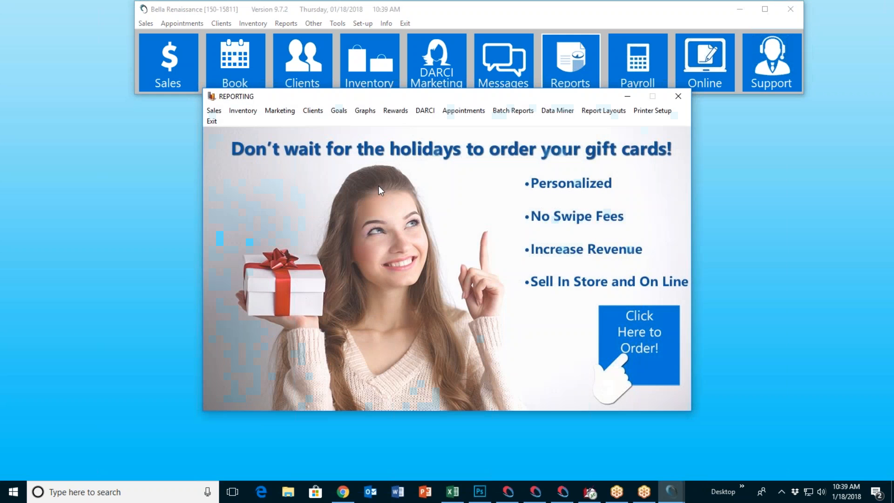
{"action": "left_click", "coordinate": [215, 111]}
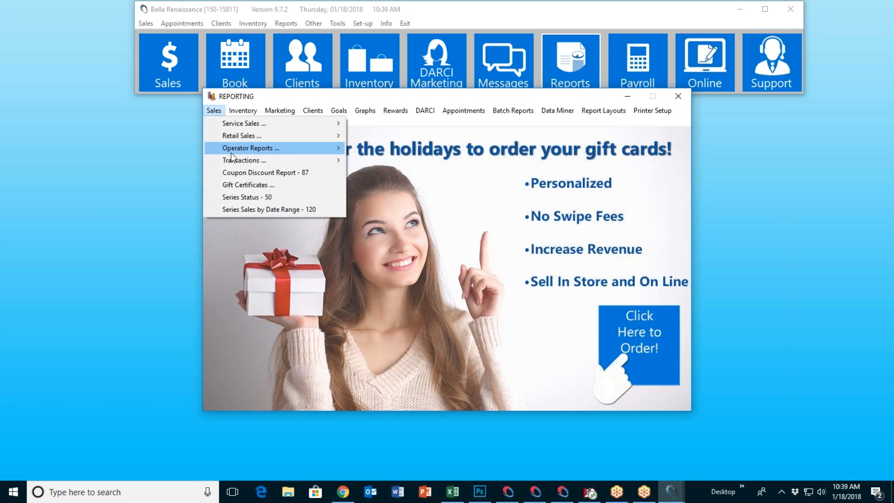
{"action": "mouse_move", "coordinate": [282, 149]}
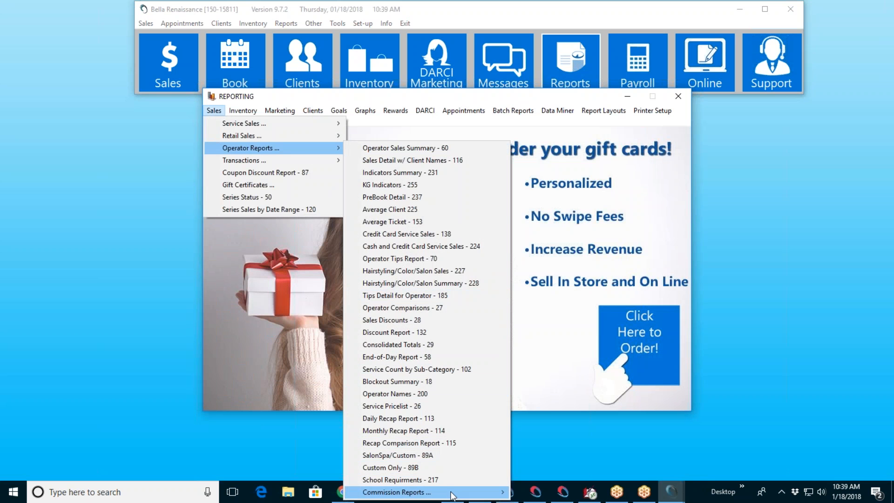
{"action": "mouse_move", "coordinate": [452, 494]}
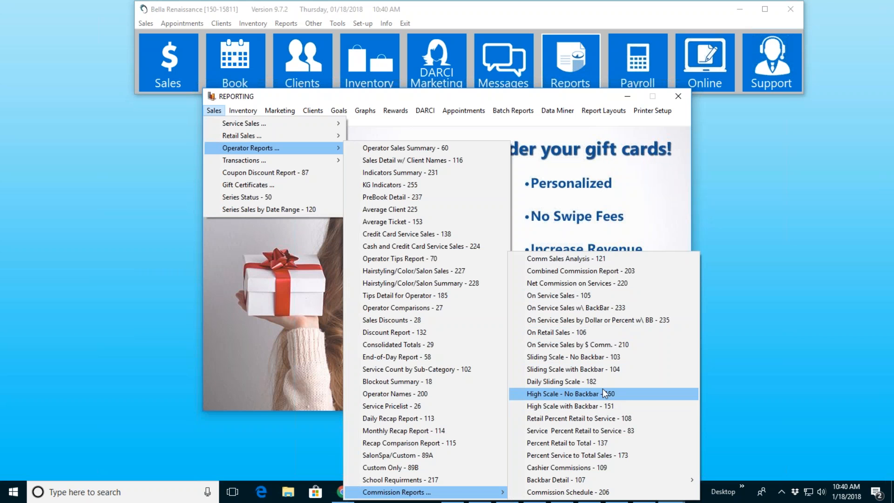
{"action": "left_click", "coordinate": [602, 323]}
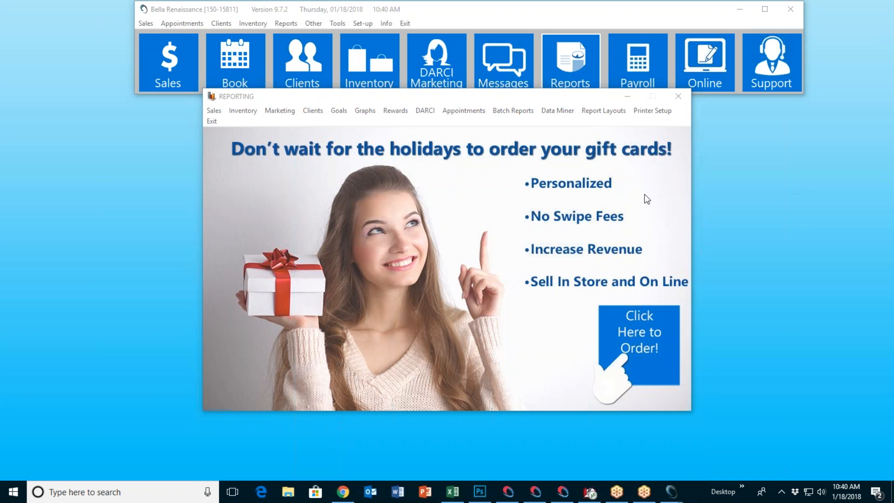
Step: Switch from reporting to payroll, view the payroll type choices in the Make Payroll setup, and cancel it without making a payroll
{"action": "left_click", "coordinate": [216, 123]}
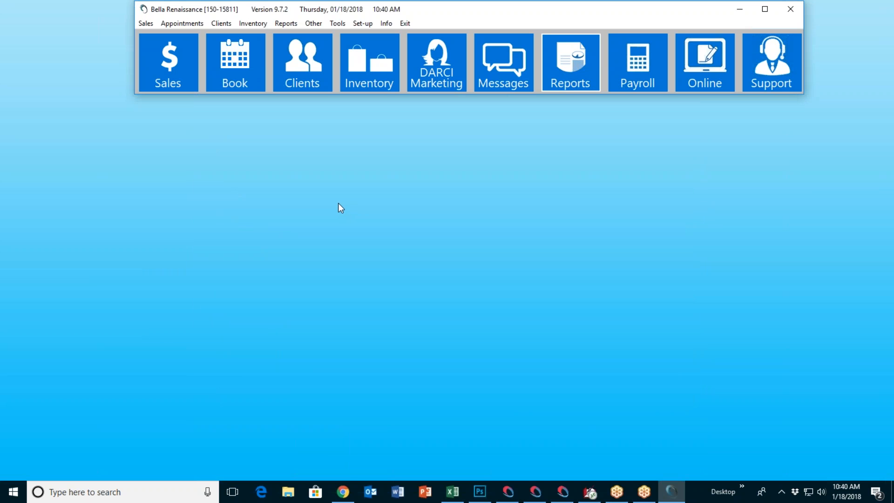
{"action": "left_click", "coordinate": [648, 86]}
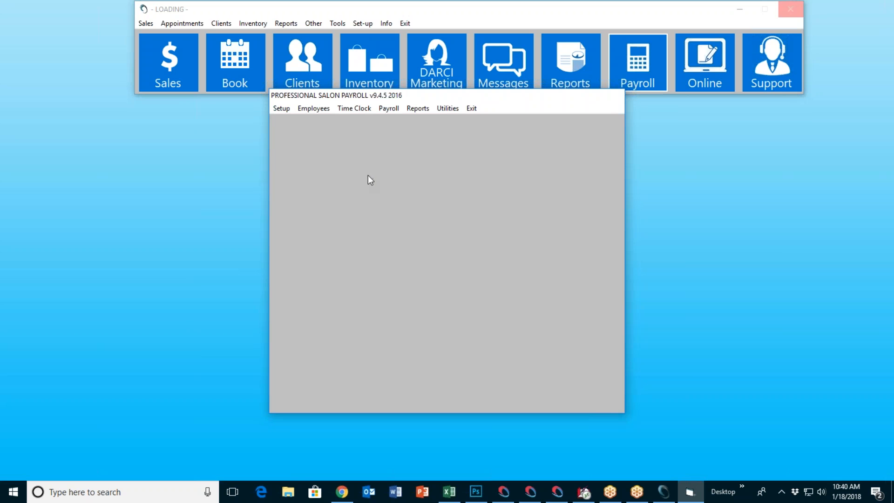
{"action": "left_click", "coordinate": [384, 110]}
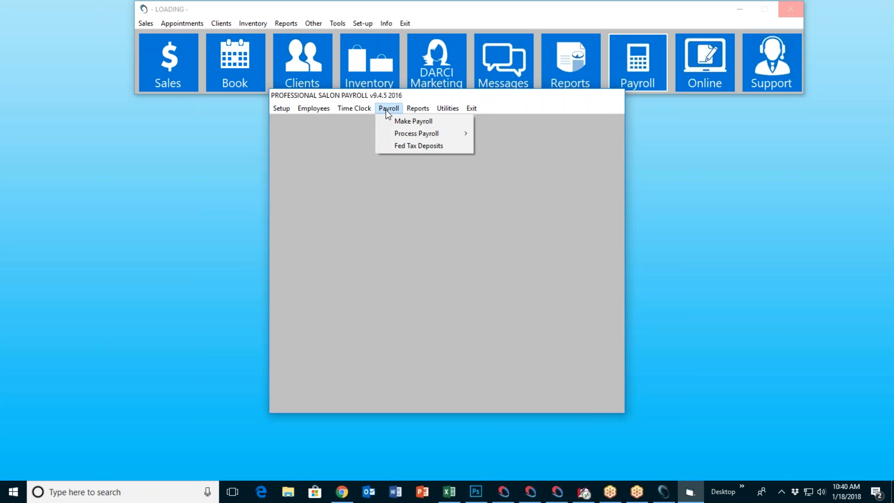
{"action": "left_click", "coordinate": [390, 120]}
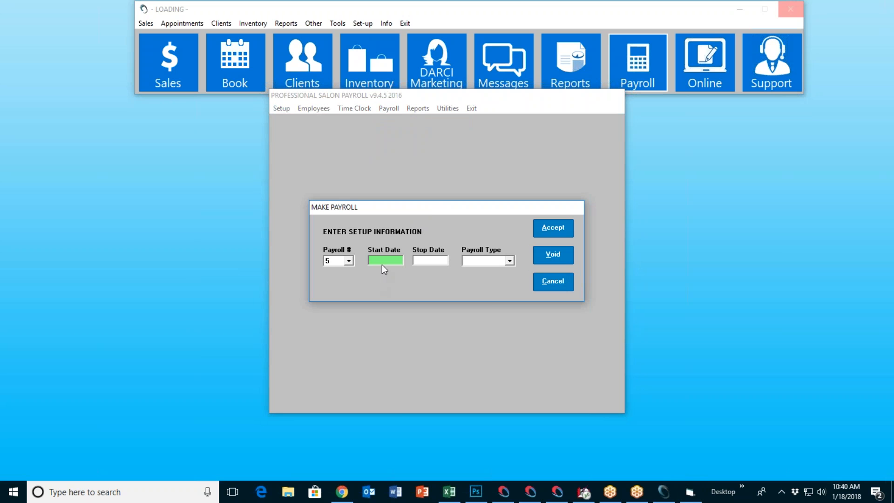
{"action": "left_click", "coordinate": [508, 262]}
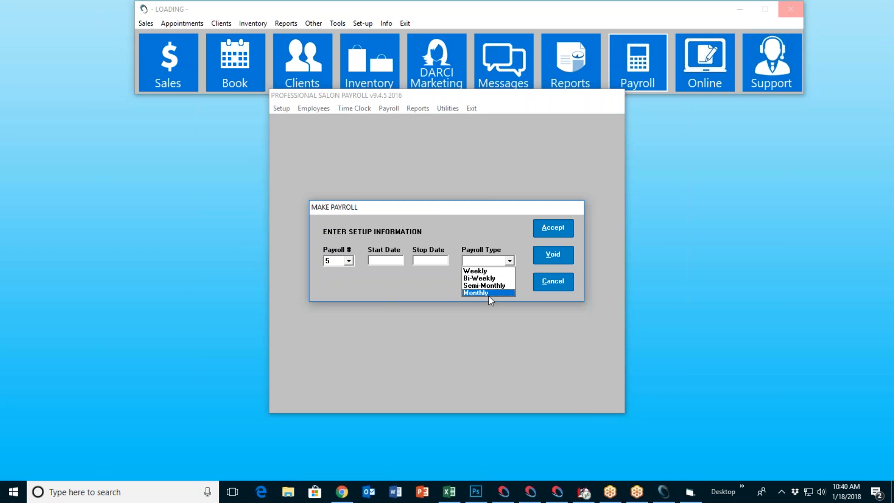
{"action": "left_click", "coordinate": [513, 271]}
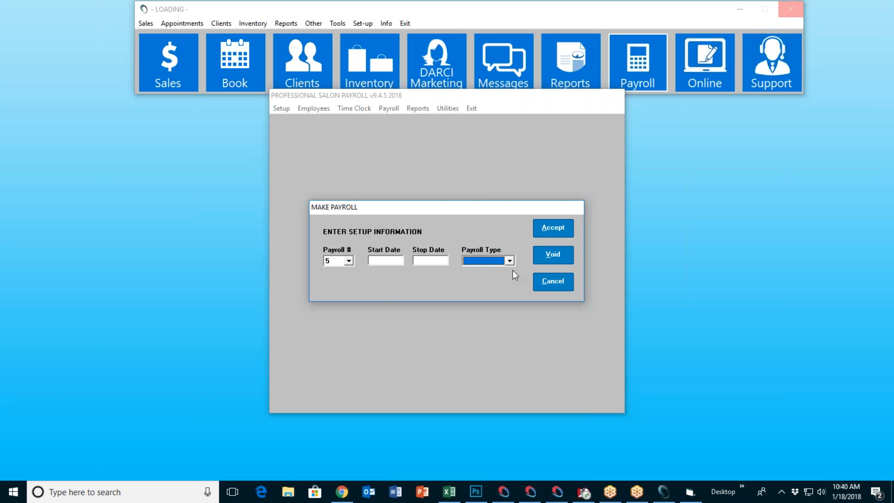
{"action": "left_click", "coordinate": [552, 282]}
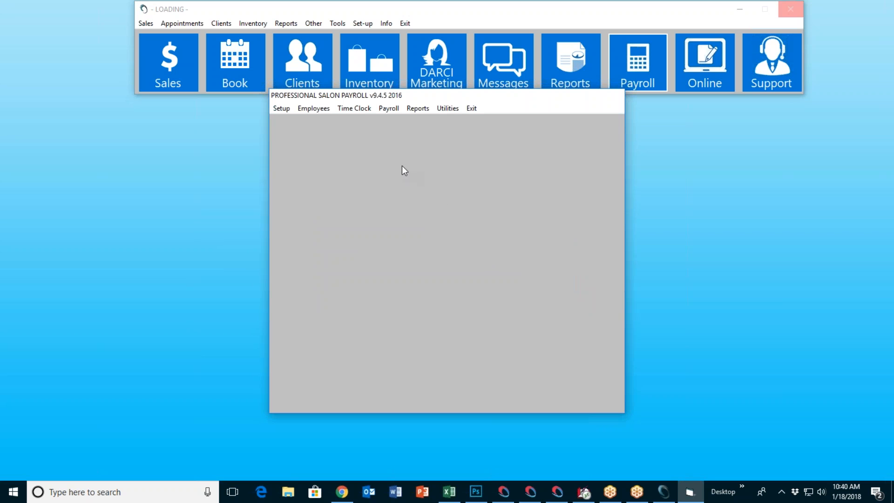
Step: View the Process Payroll options for manual checks, computer checks and check alignment, and exit payroll
{"action": "left_click", "coordinate": [390, 110]}
{"action": "mouse_move", "coordinate": [407, 138]}
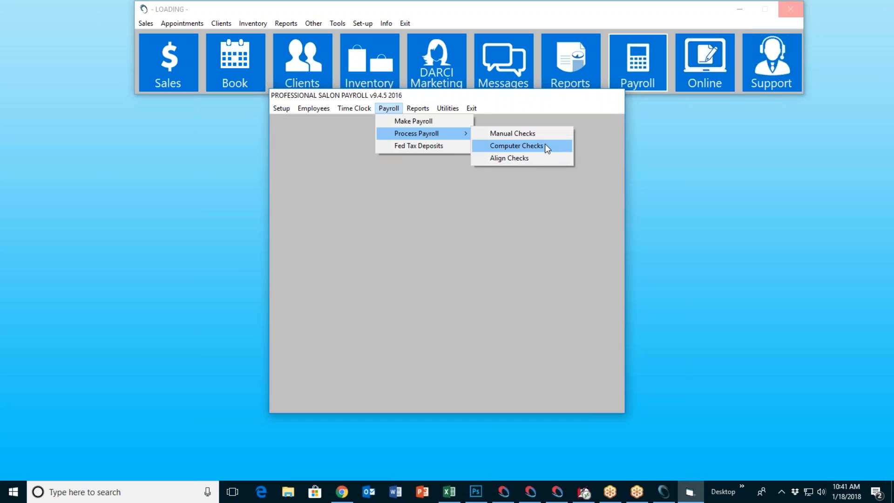
{"action": "left_click", "coordinate": [516, 158]}
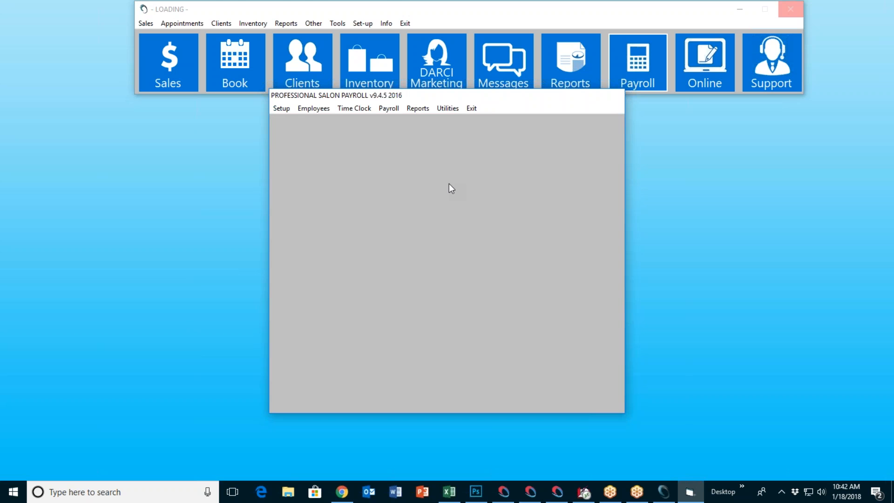
{"action": "left_click", "coordinate": [471, 109]}
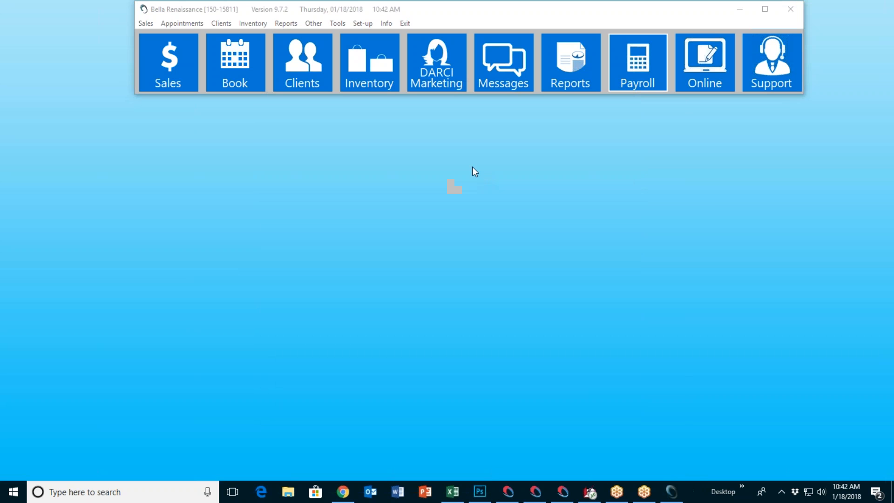